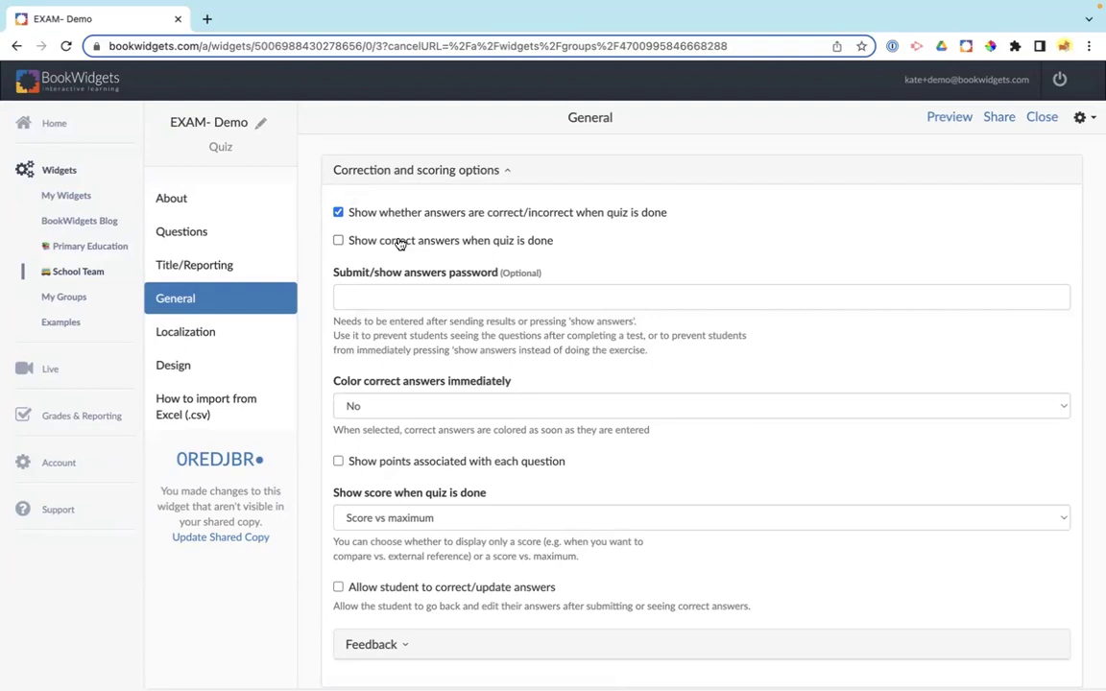
# Keep the end-of-quiz score display at Score vs maximum and allow students to correct or update their answers.
pyautogui.scroll(-3, 400, 244)
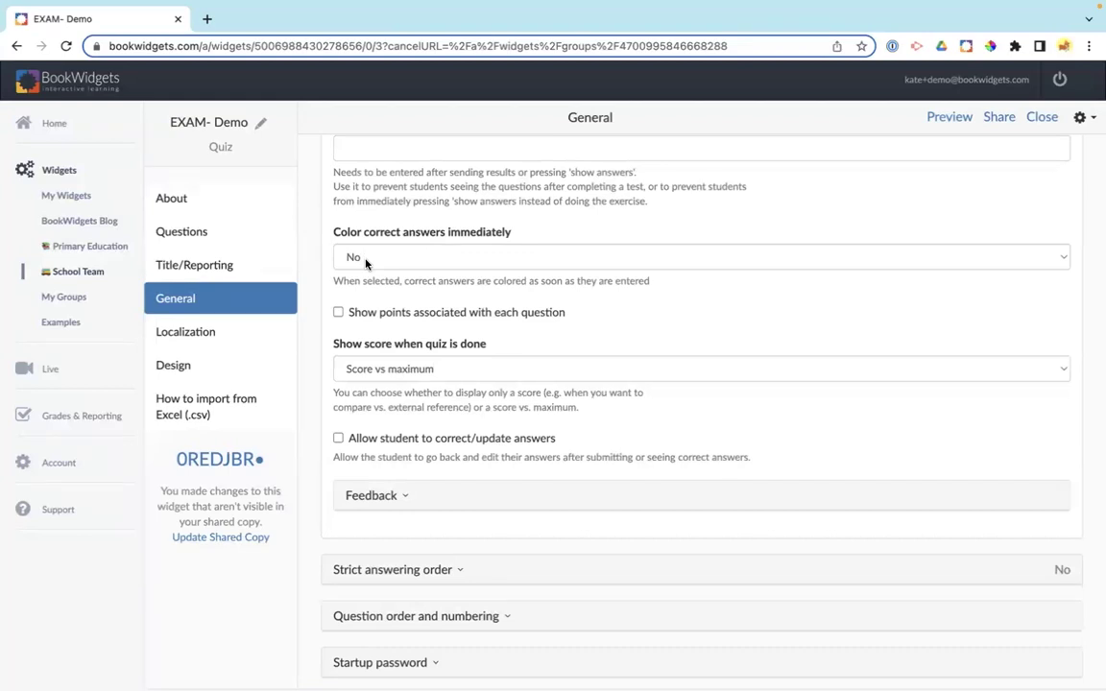
pyautogui.scroll(-2, 384, 269)
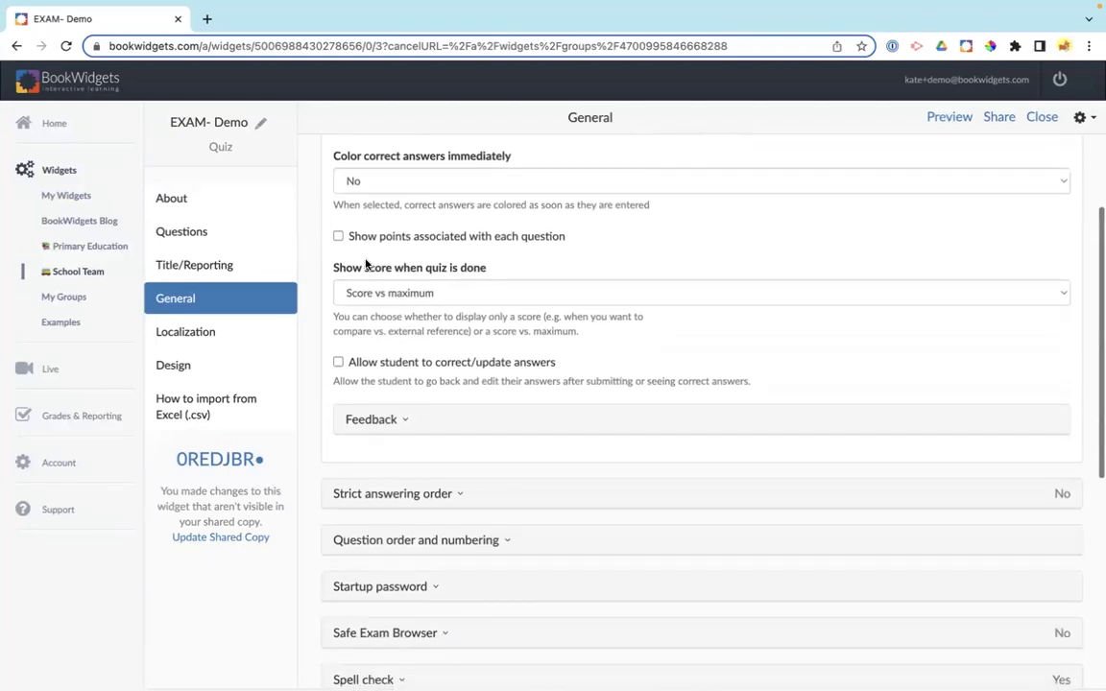
pyautogui.click(434, 291)
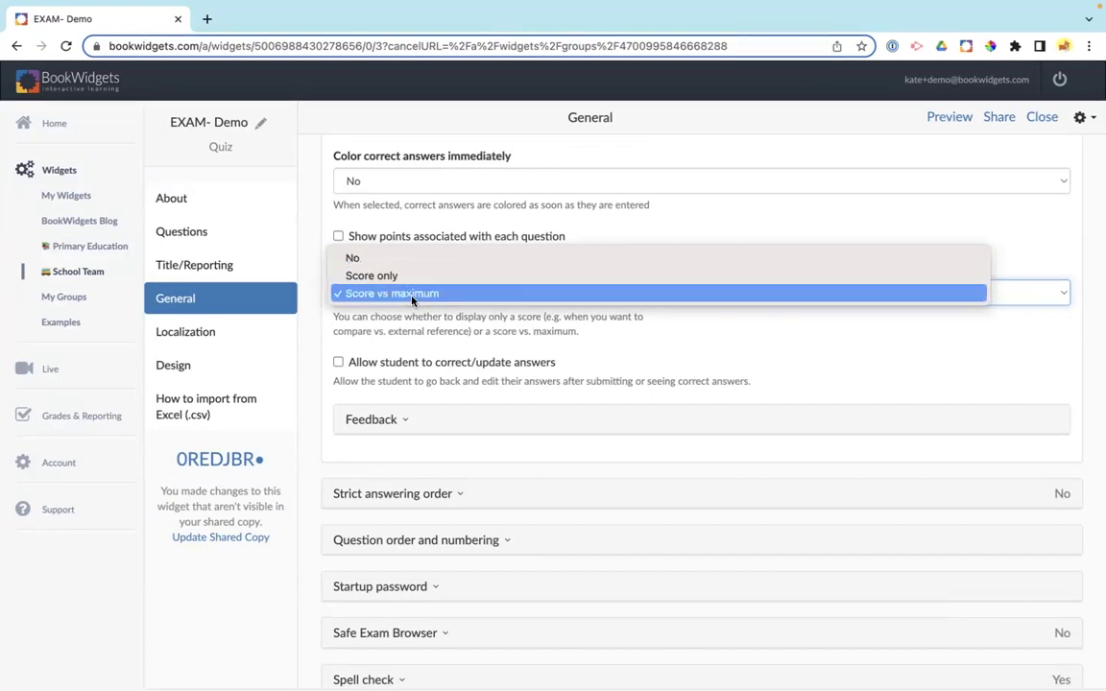
pyautogui.click(411, 300)
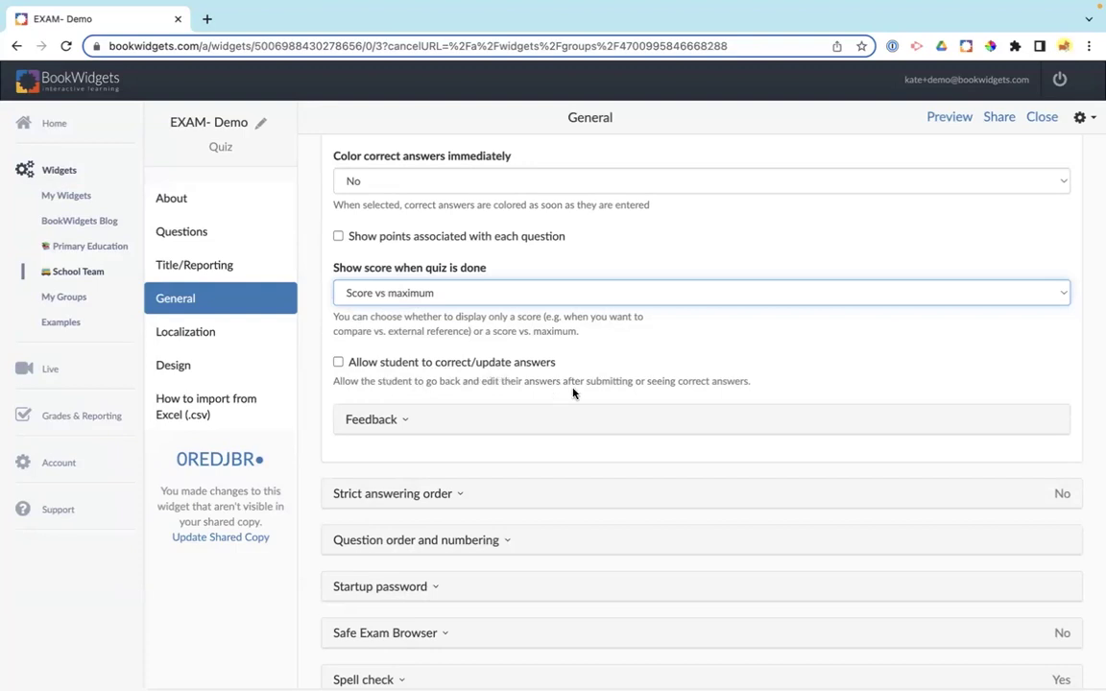
pyautogui.click(337, 362)
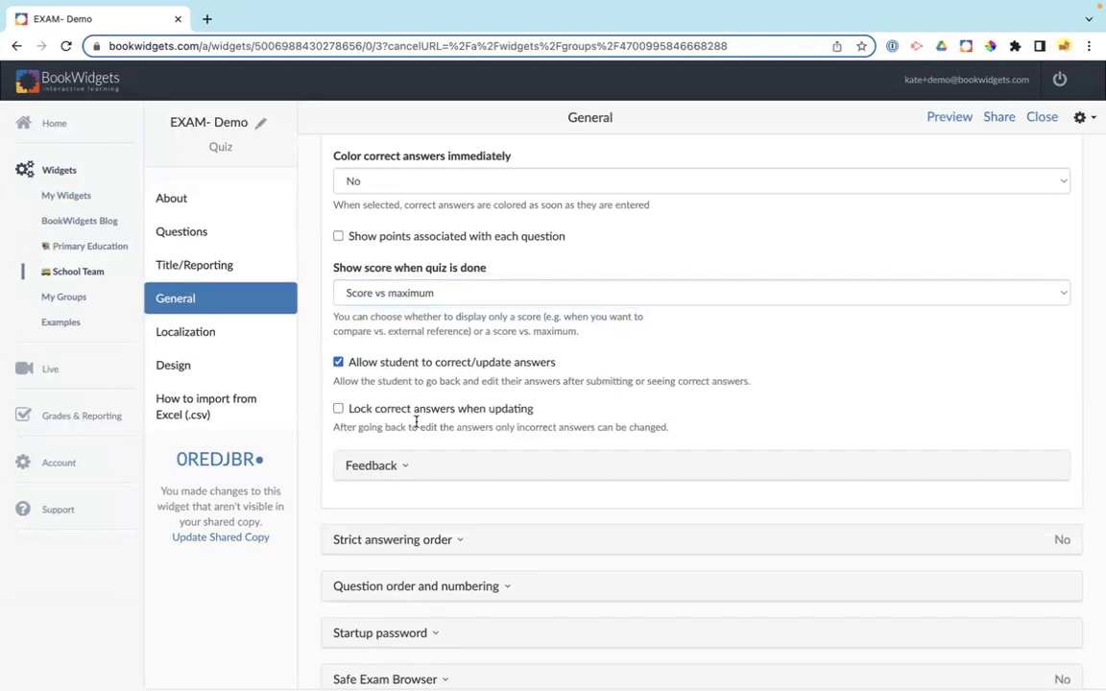
# Examine the strict answering order options and the question order and numbering options of the exam.
pyautogui.scroll(-1, 416, 422)
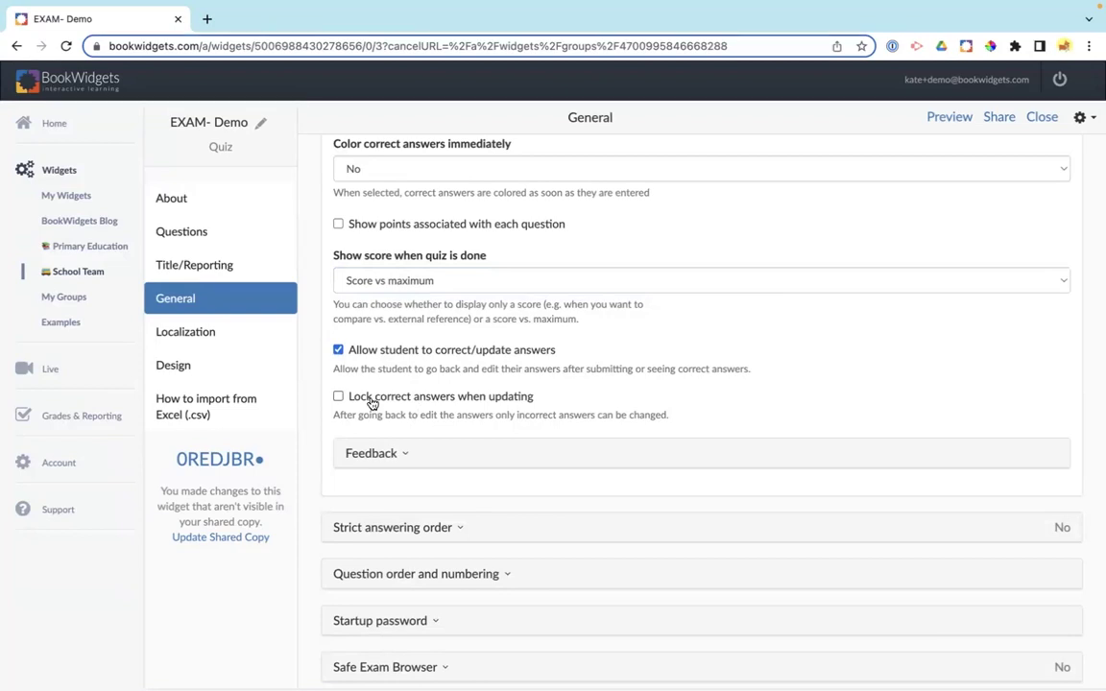
pyautogui.scroll(-4, 373, 404)
pyautogui.scroll(-2, 372, 404)
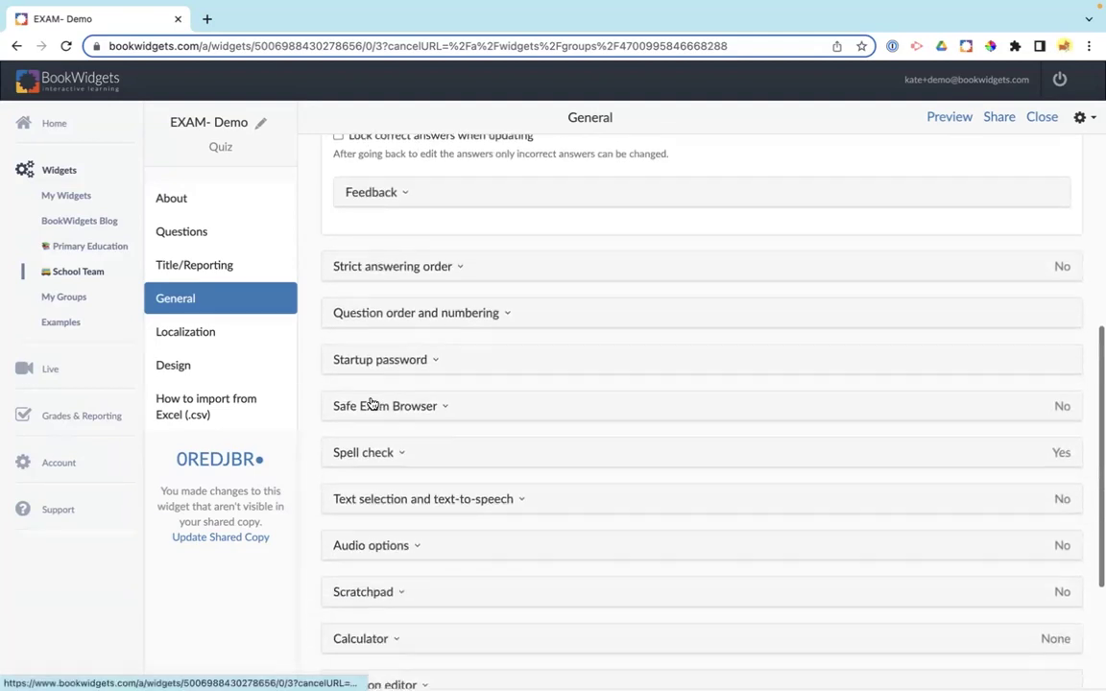
pyautogui.click(378, 273)
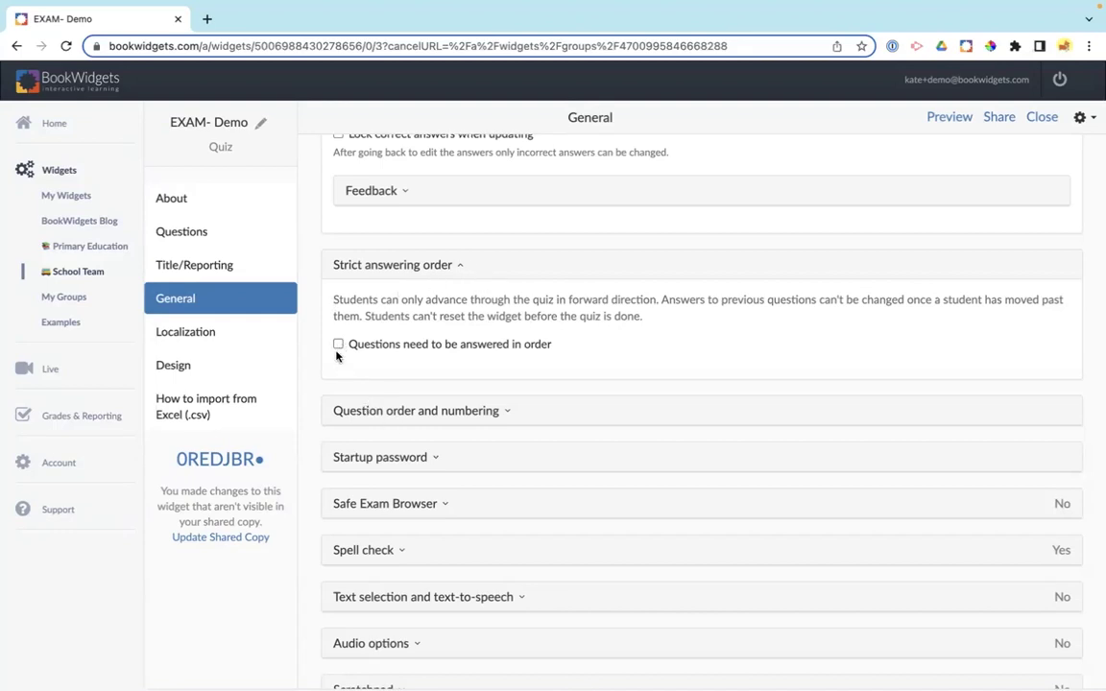
pyautogui.click(350, 420)
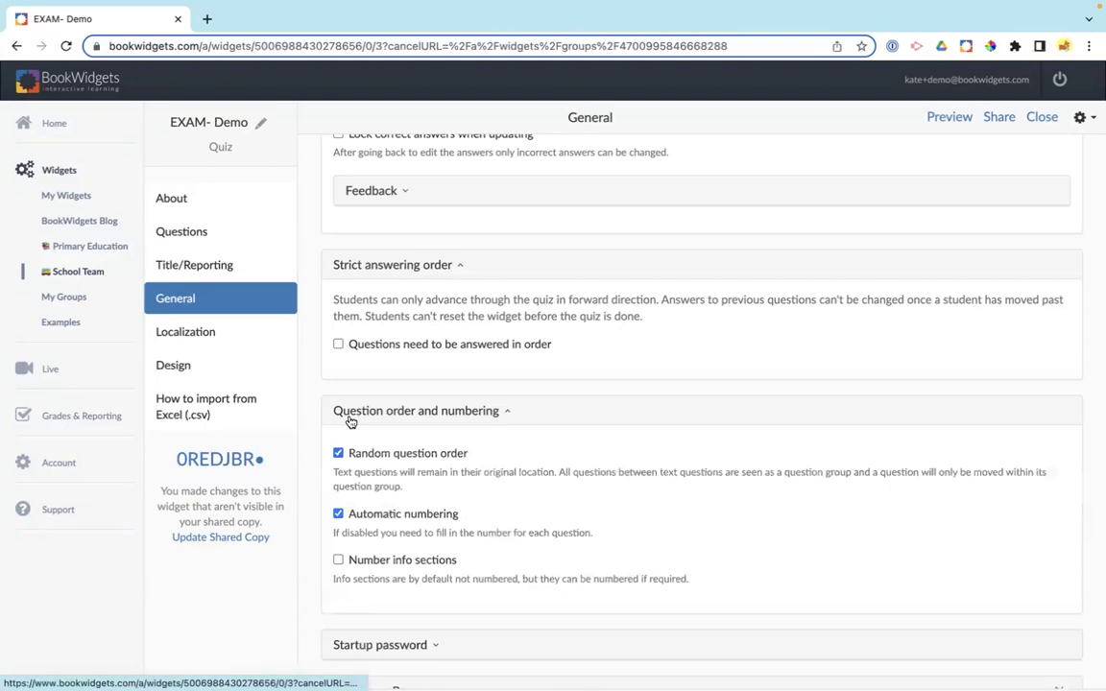
pyautogui.scroll(-1, 490, 409)
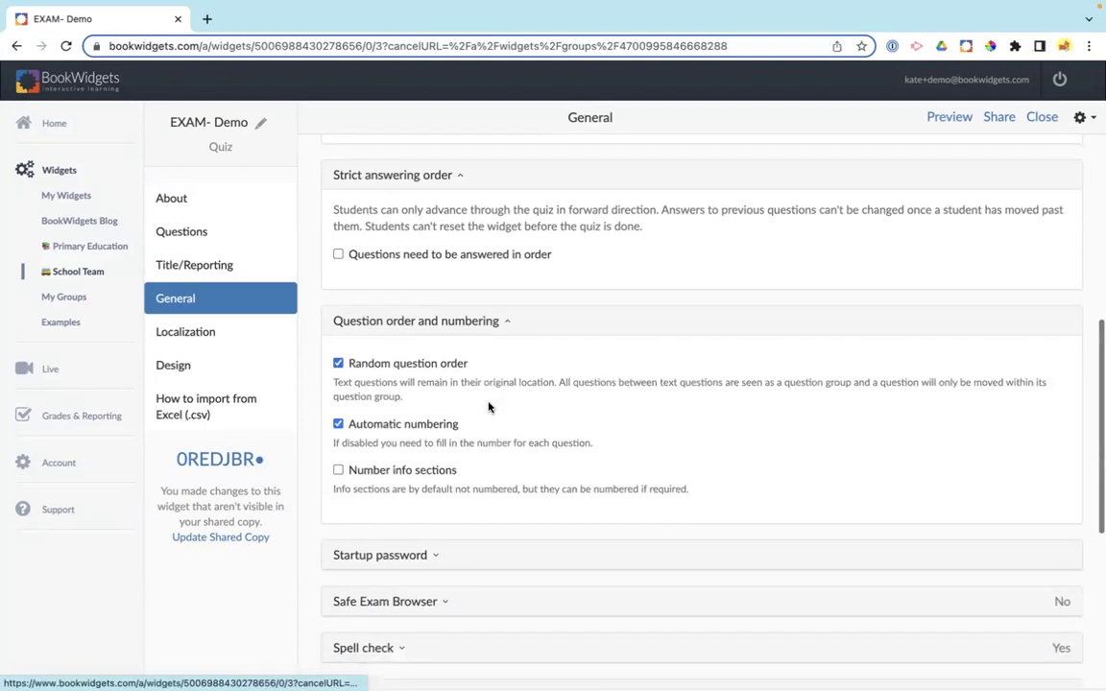
pyautogui.scroll(-1, 487, 407)
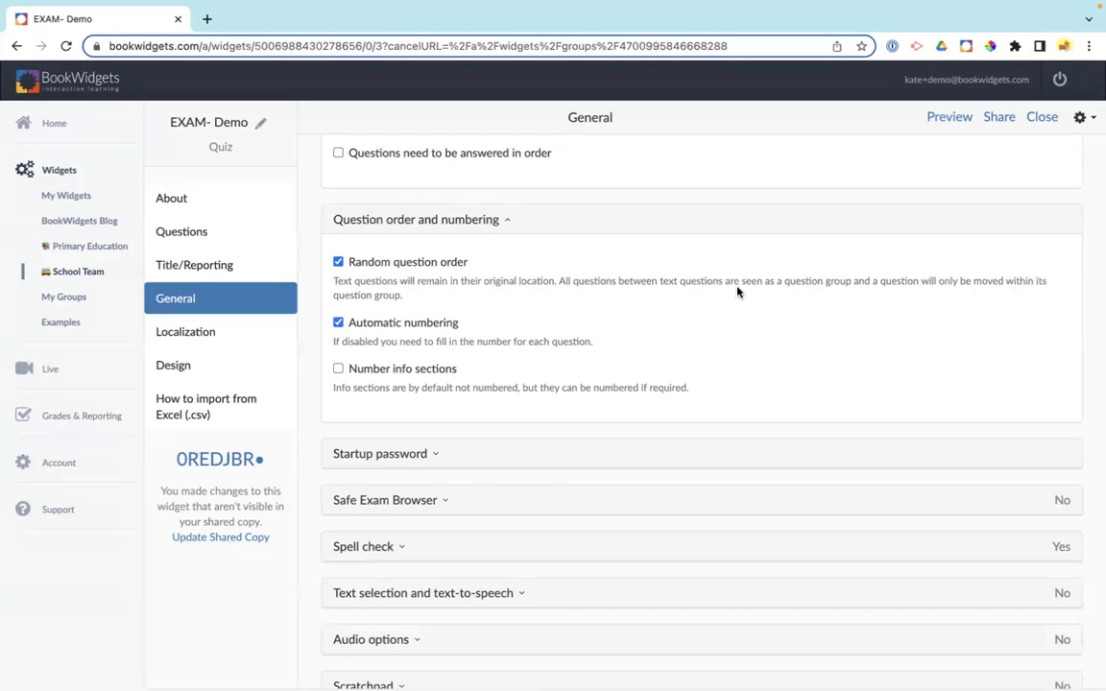
# Return to the exam's question list, update its shared copy and switch to the slide presentation.
pyautogui.click(200, 234)
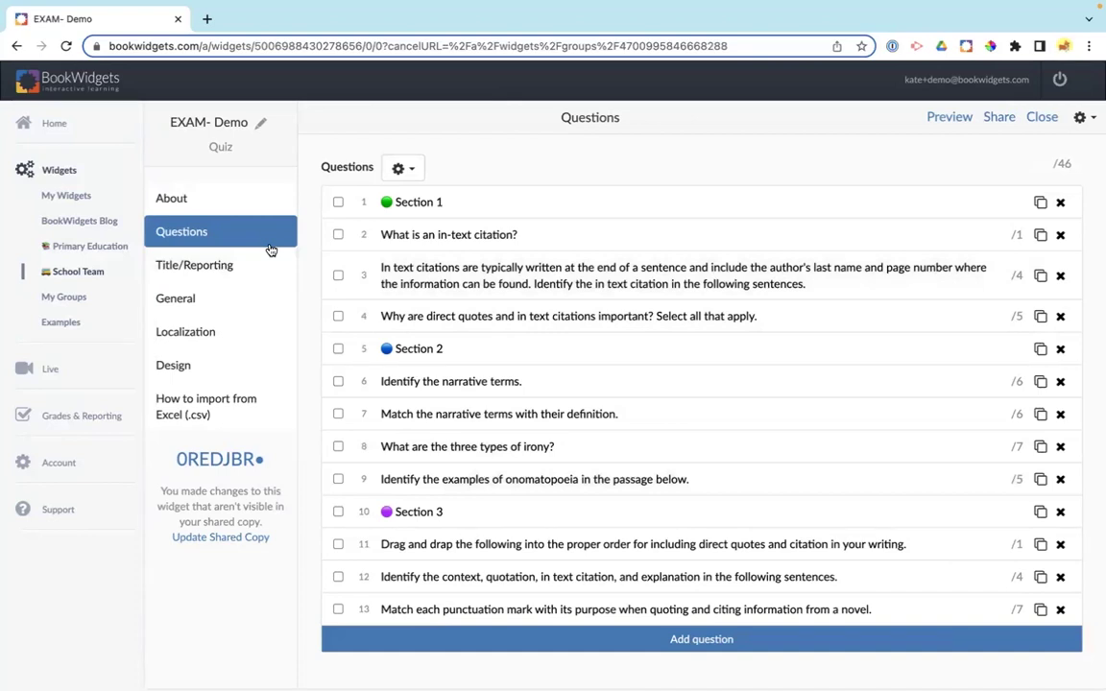
pyautogui.click(212, 537)
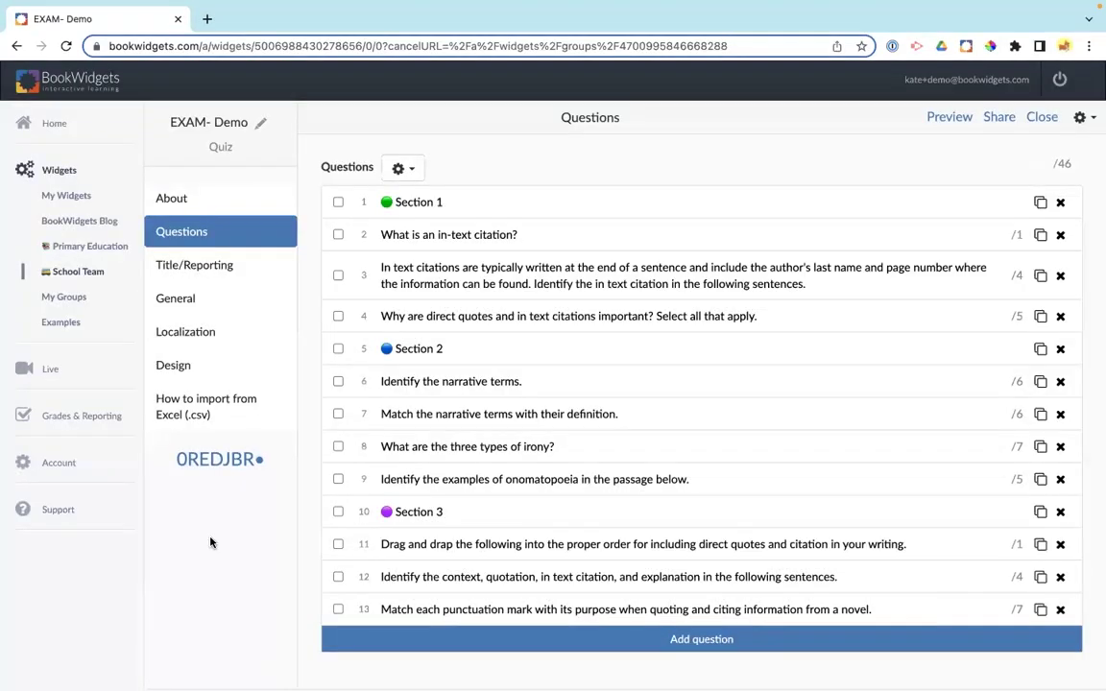
pyautogui.hotkey('ctrl', 'Left')
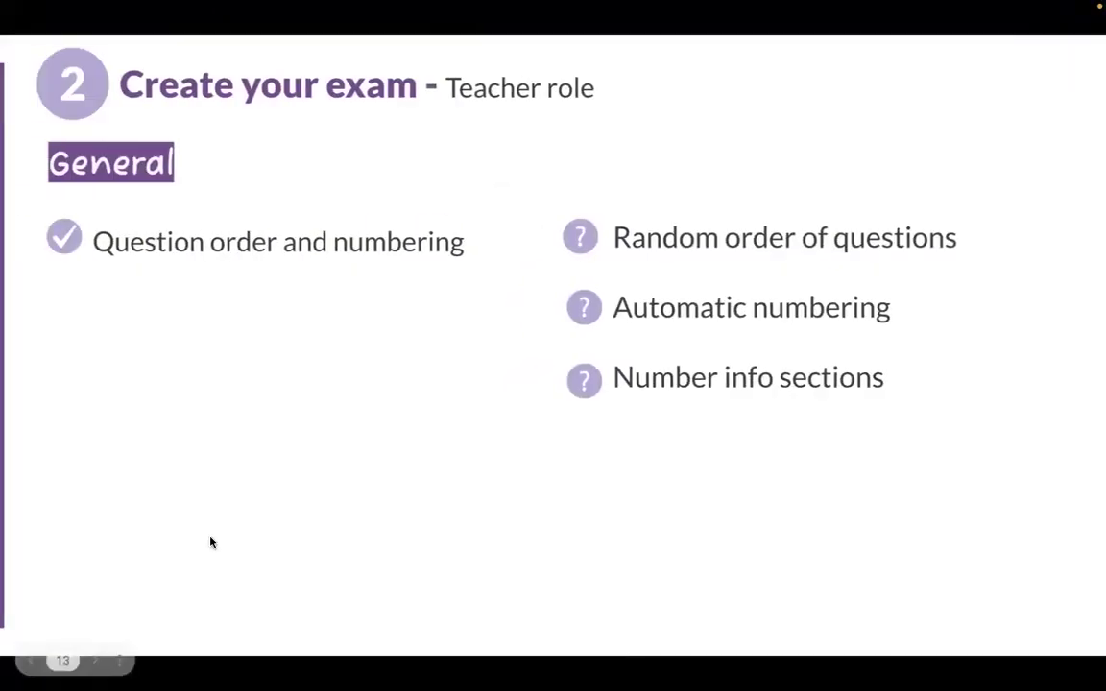
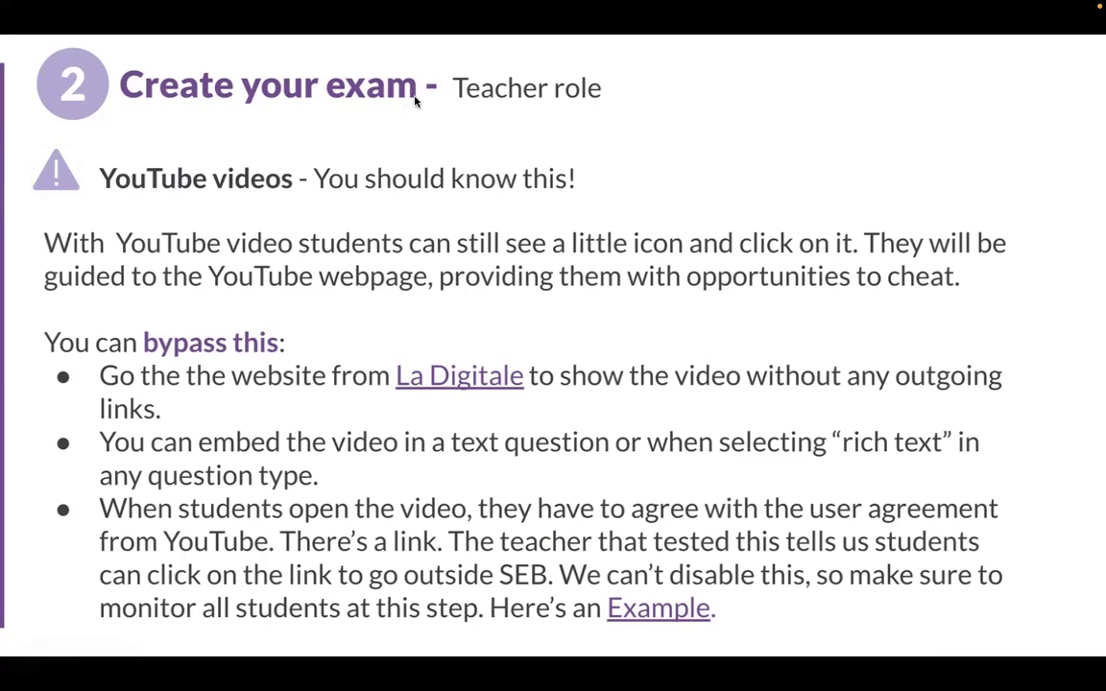
pyautogui.rightClick(434, 382)
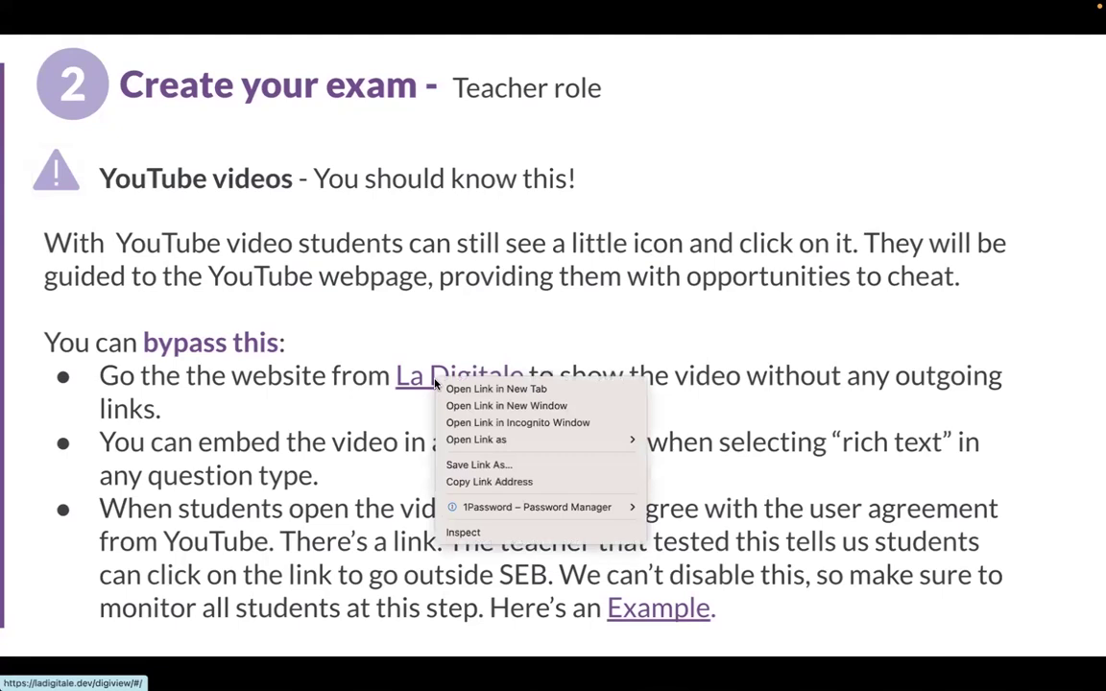
pyautogui.click(457, 406)
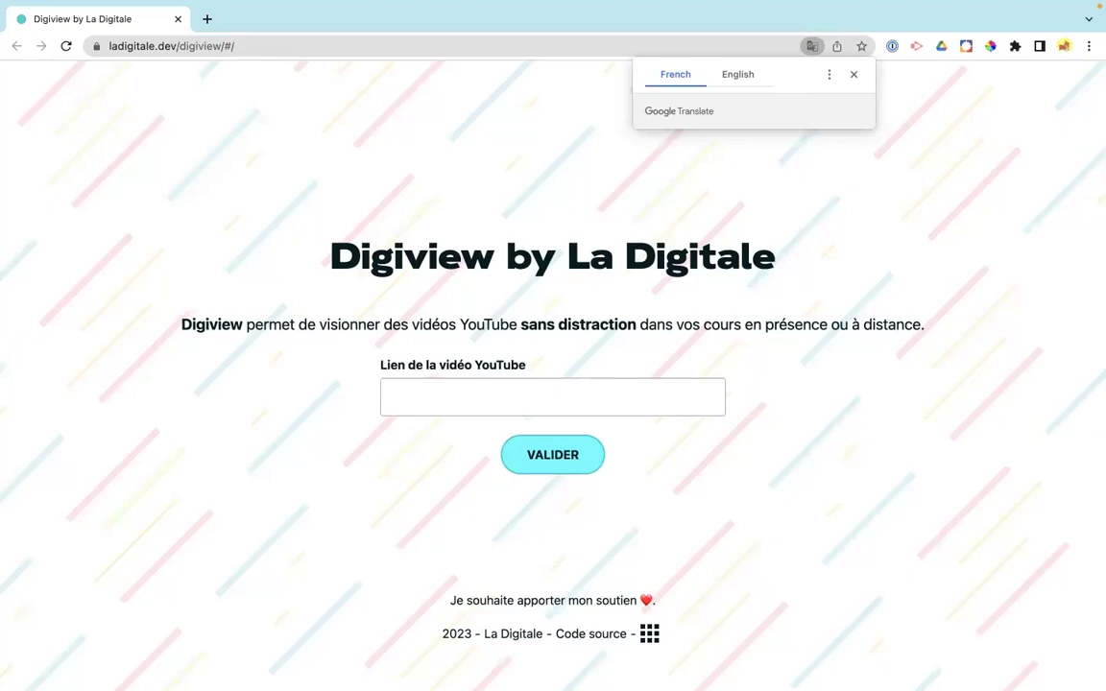
pyautogui.click(384, 396)
pyautogui.write('https://youtu.be/7ZNiAVCVmao')
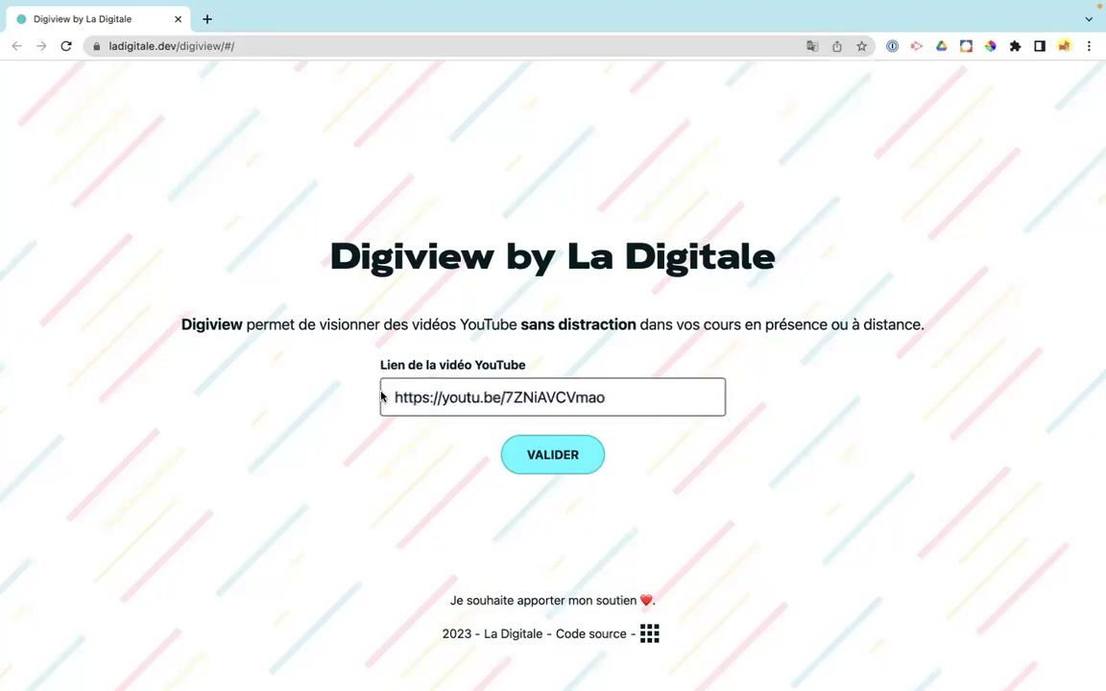
pyautogui.click(538, 463)
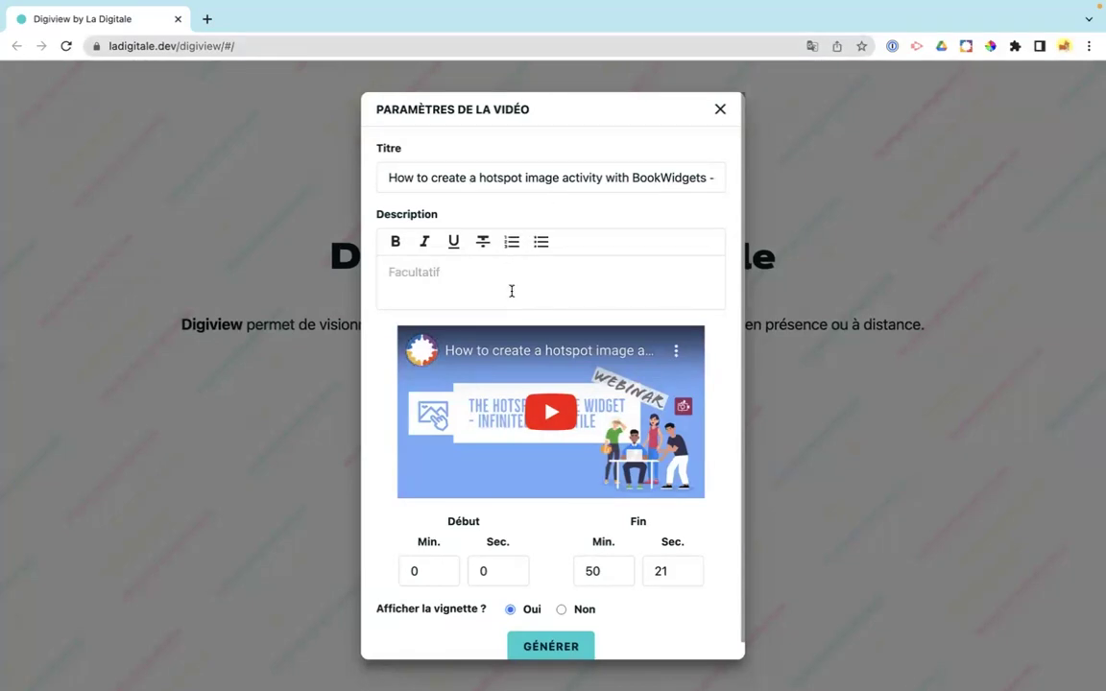
# Generate the Digiview page for the hotspot image video, display the video and copy its share link.
pyautogui.scroll(-1, 511, 290)
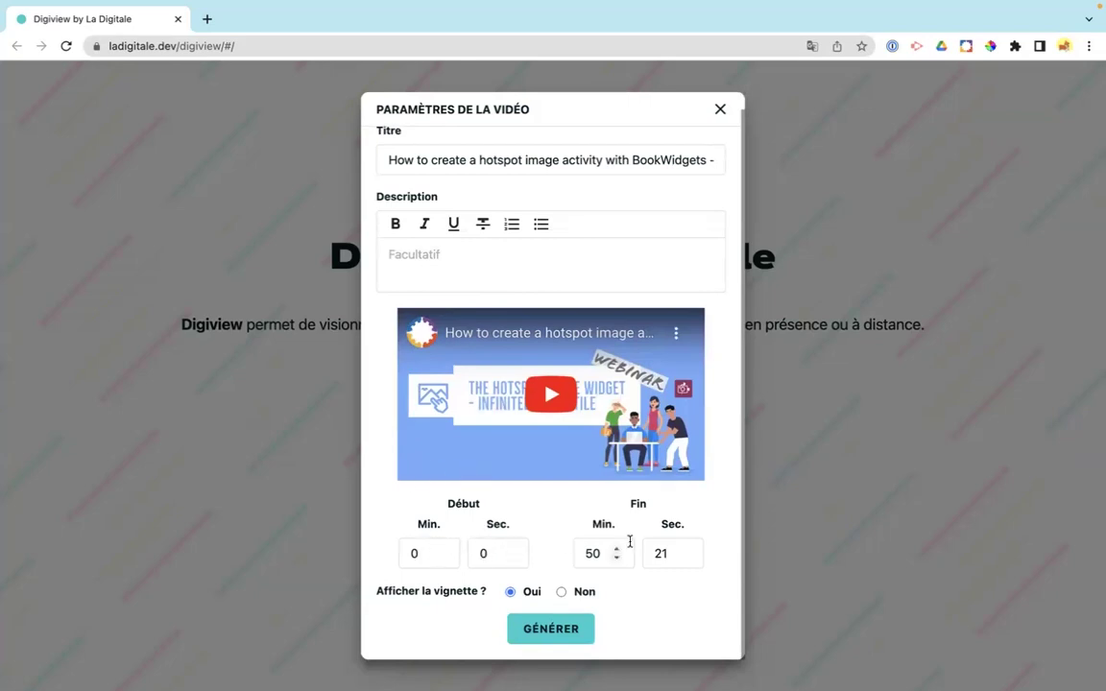
pyautogui.click(550, 629)
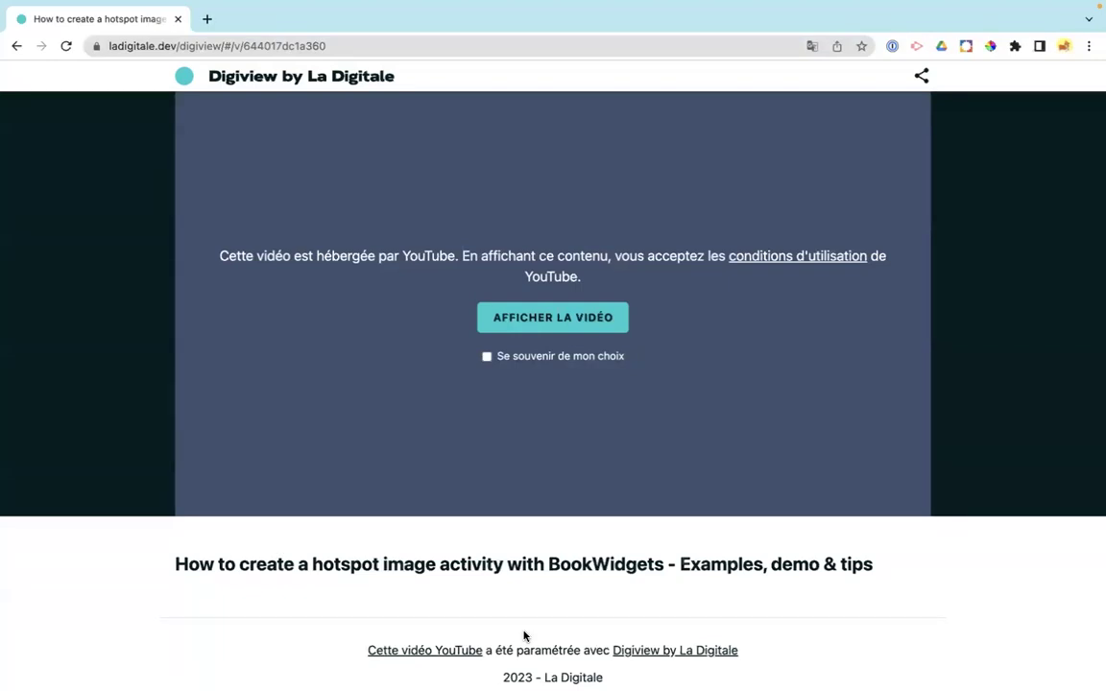
pyautogui.click(524, 322)
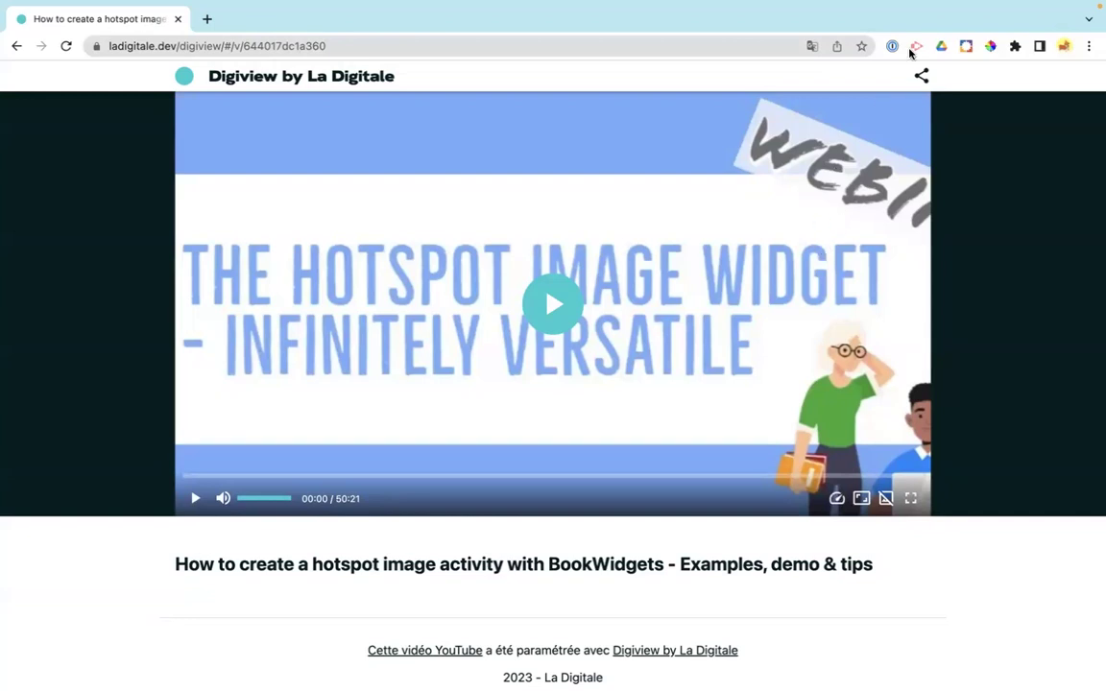
pyautogui.click(920, 79)
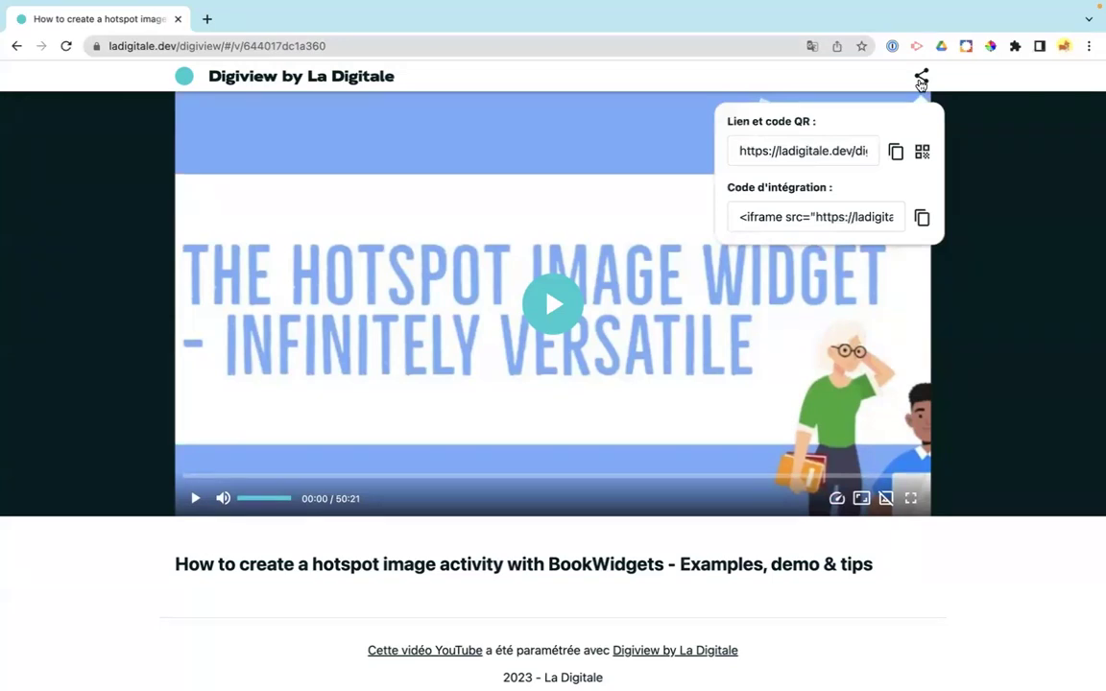
pyautogui.click(895, 152)
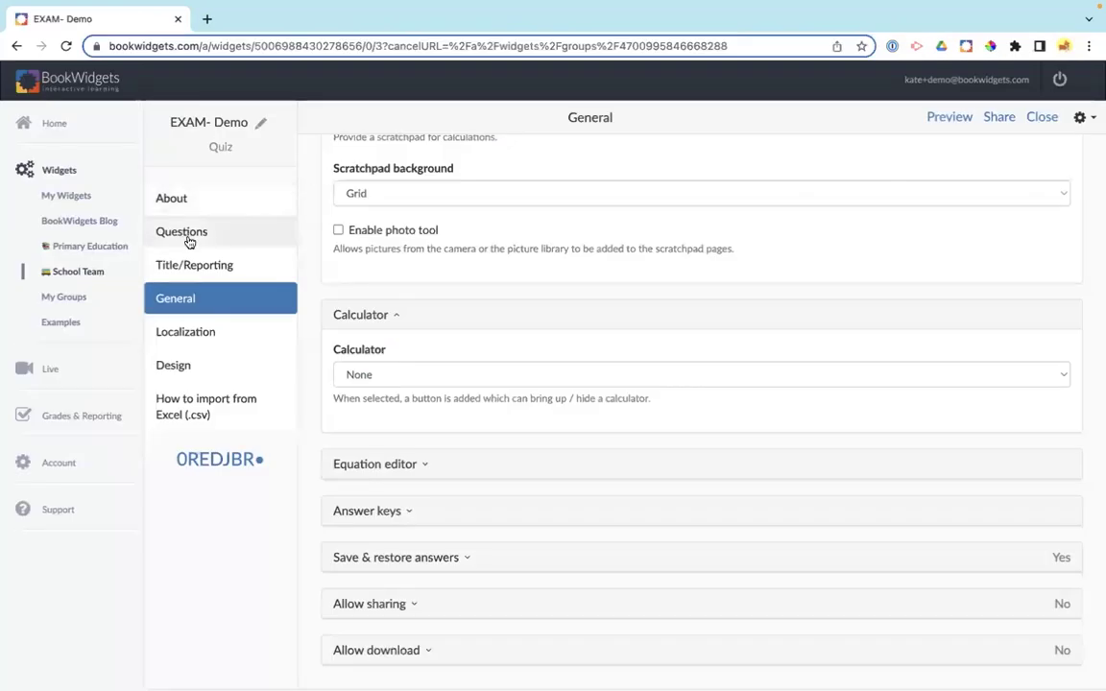
# Add a Text question to the EXAM- Demo quiz in BookWidgets with the title "Video" and the text "View this video".
pyautogui.click(183, 233)
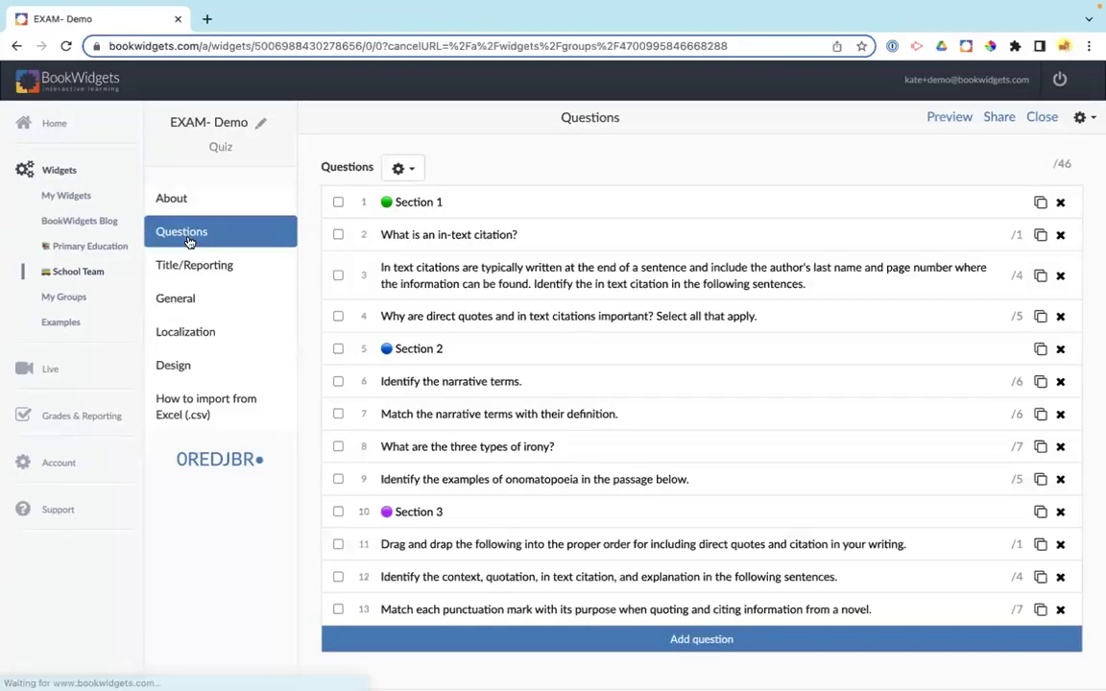
pyautogui.click(637, 640)
pyautogui.click(284, 224)
pyautogui.click(368, 242)
pyautogui.write('Video')
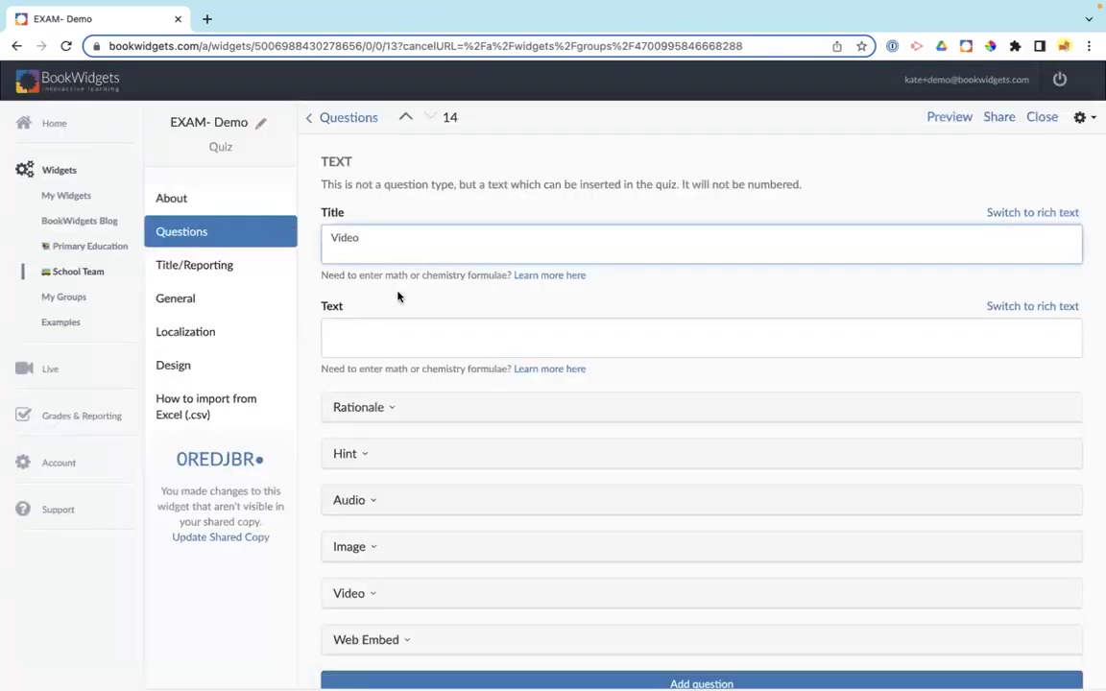
pyautogui.click(377, 332)
pyautogui.write('View this video')
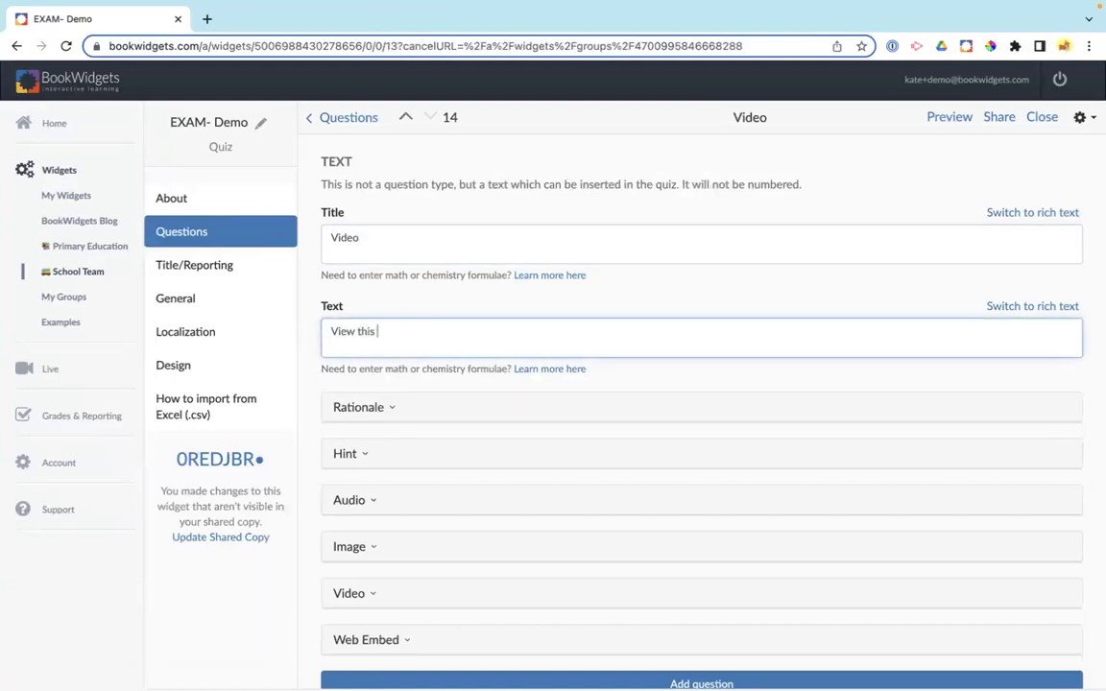
pyautogui.click(989, 308)
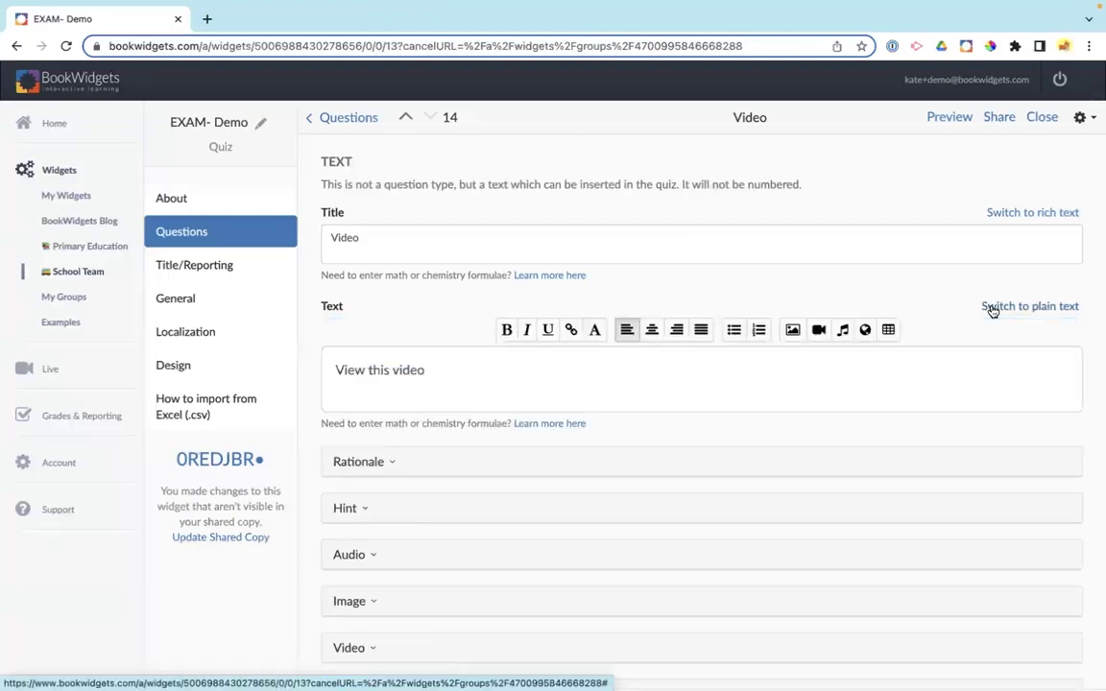
pyautogui.click(679, 371)
pyautogui.write('.')
pyautogui.press('Return')
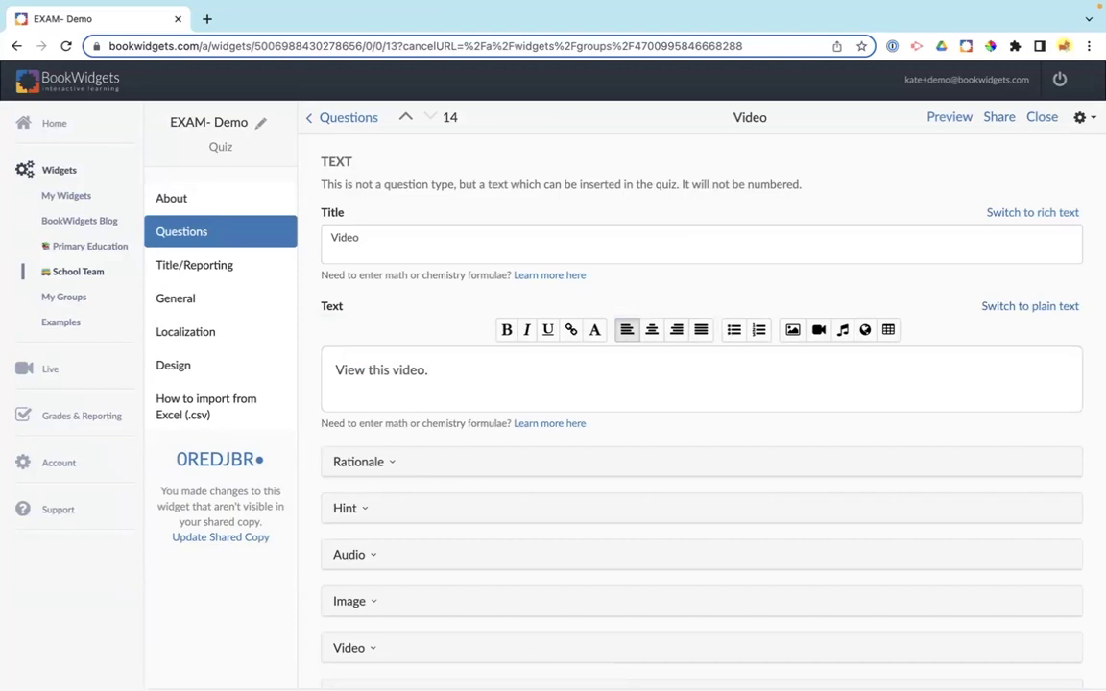
pyautogui.click(865, 331)
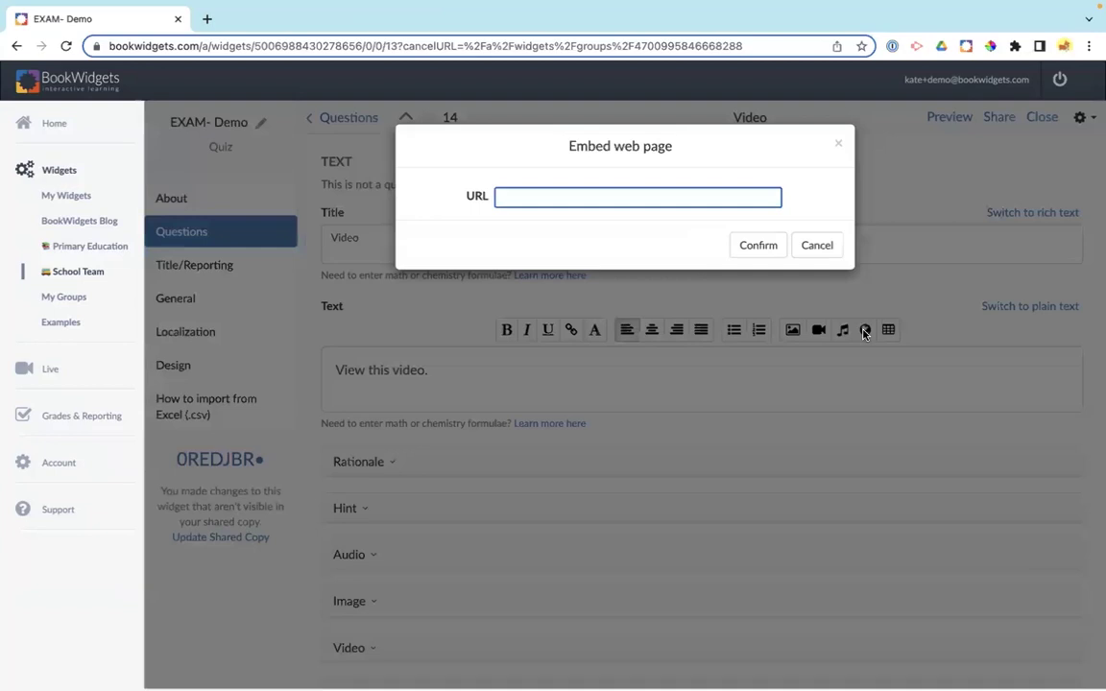
pyautogui.hotkey('ctrl', 'v')
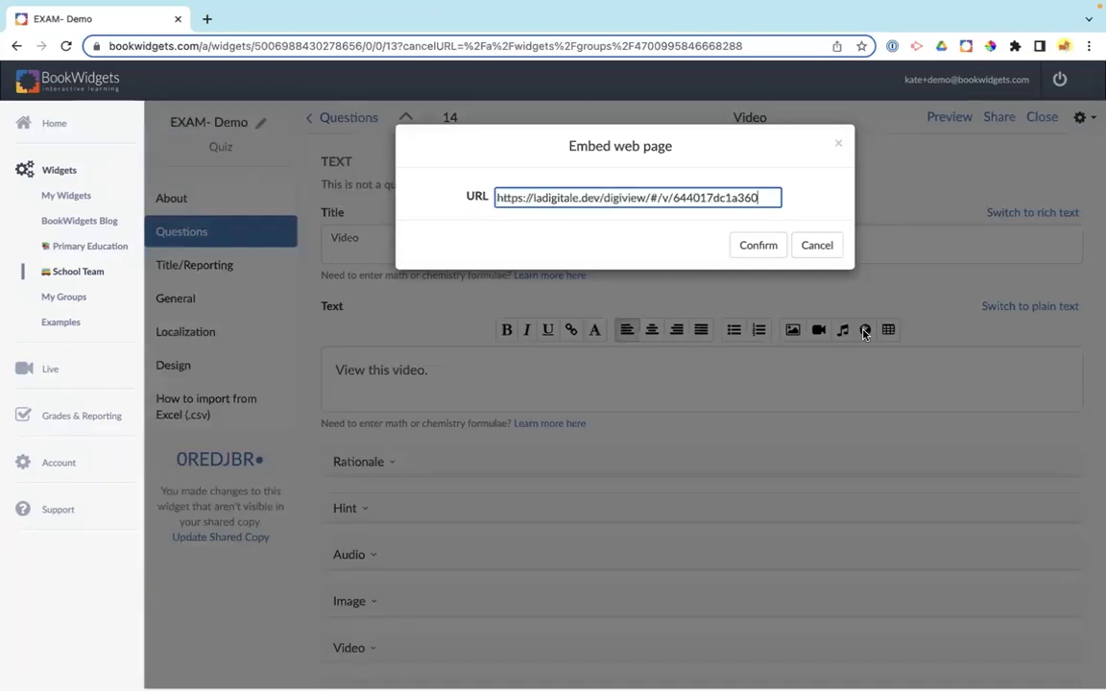
pyautogui.click(758, 245)
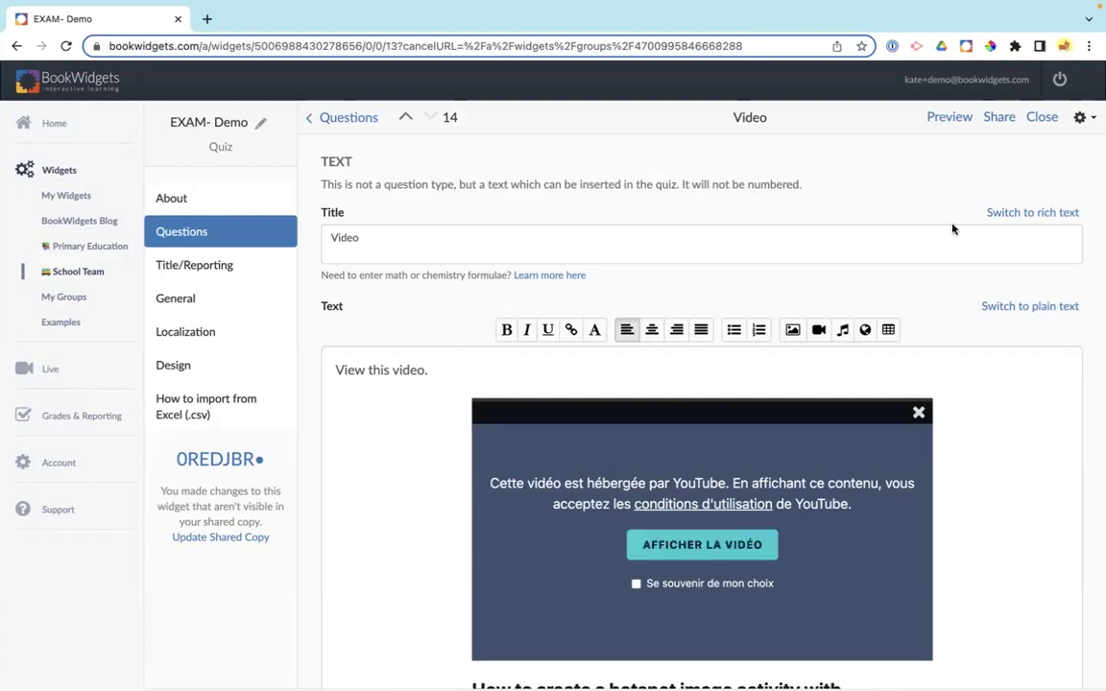
# Preview the exam as a student and go to the Video section to check the embedded video.
pyautogui.click(948, 118)
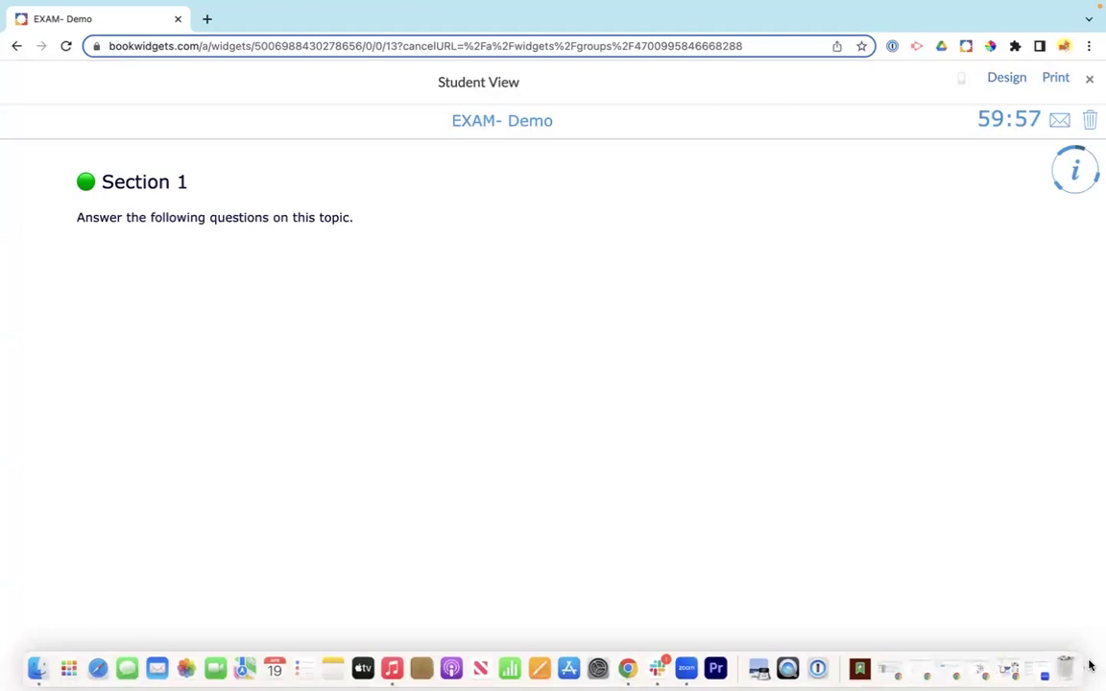
pyautogui.click(1060, 192)
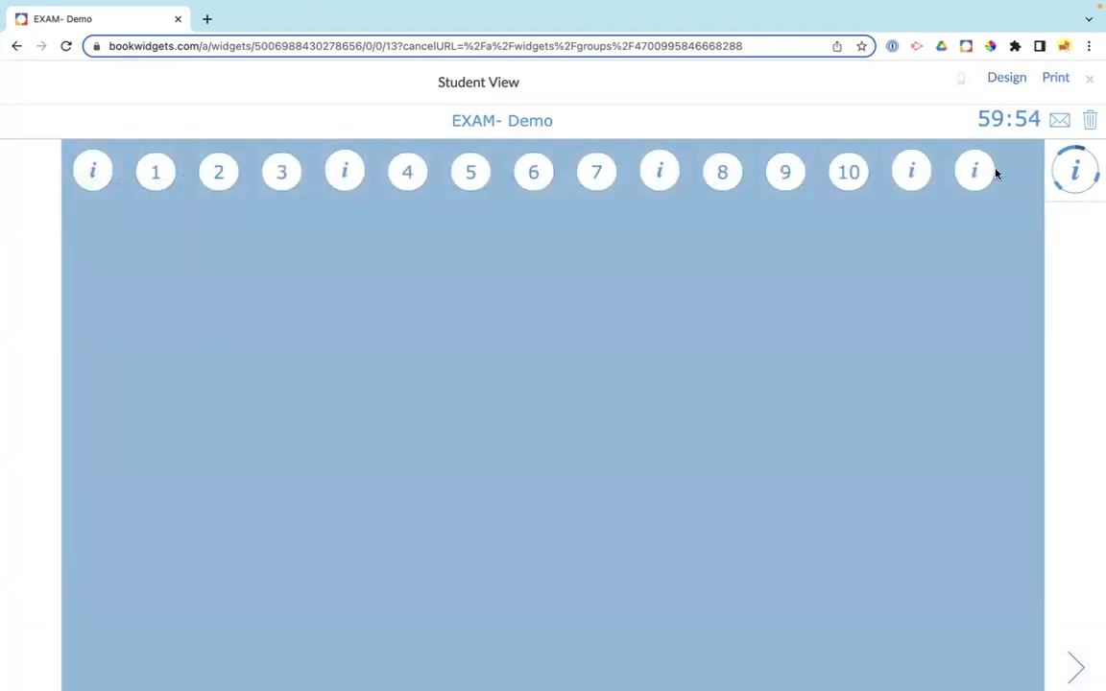
pyautogui.click(907, 177)
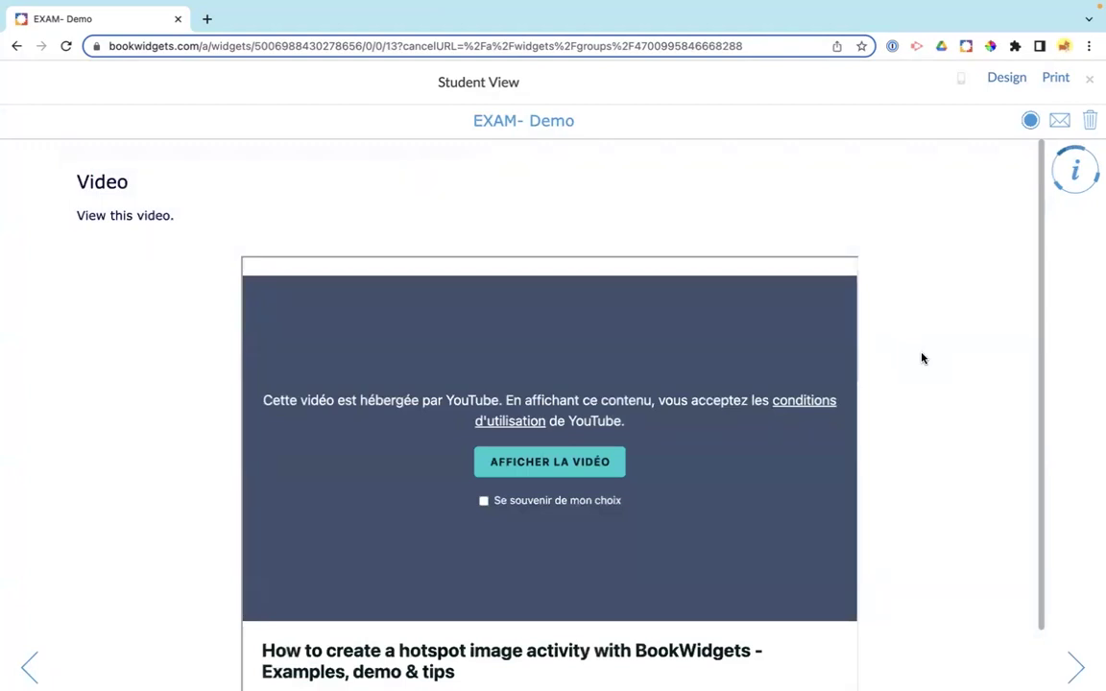
# Display the embedded hotspot image video in the student view of the EXAM- Demo quiz.
pyautogui.scroll(-2, 921, 358)
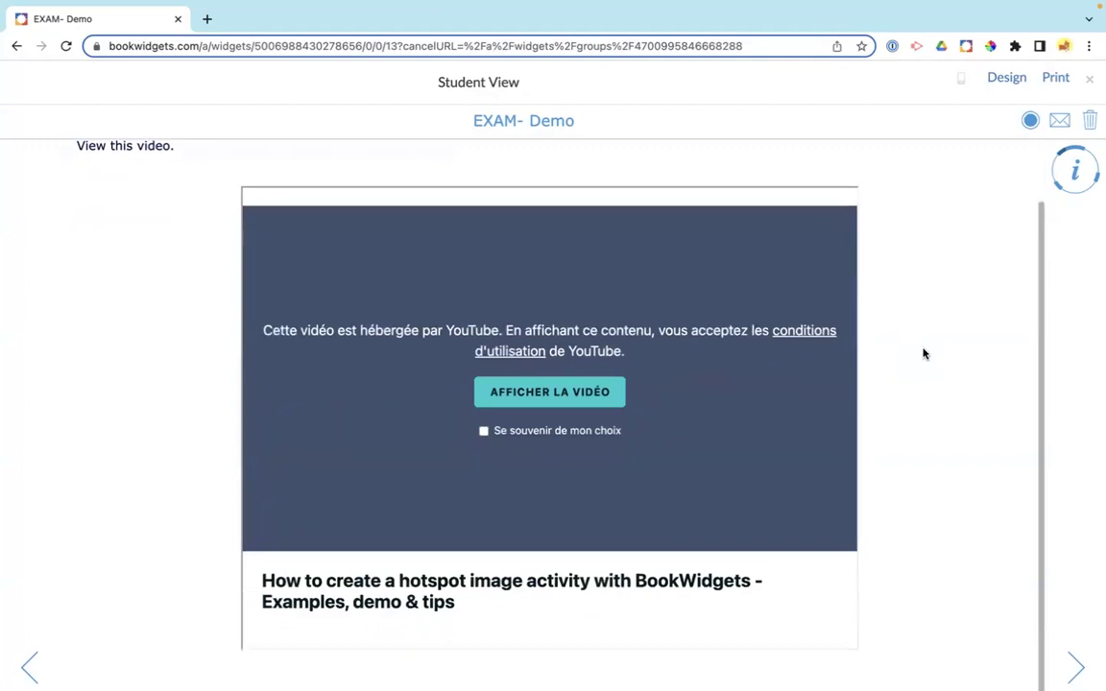
pyautogui.click(542, 396)
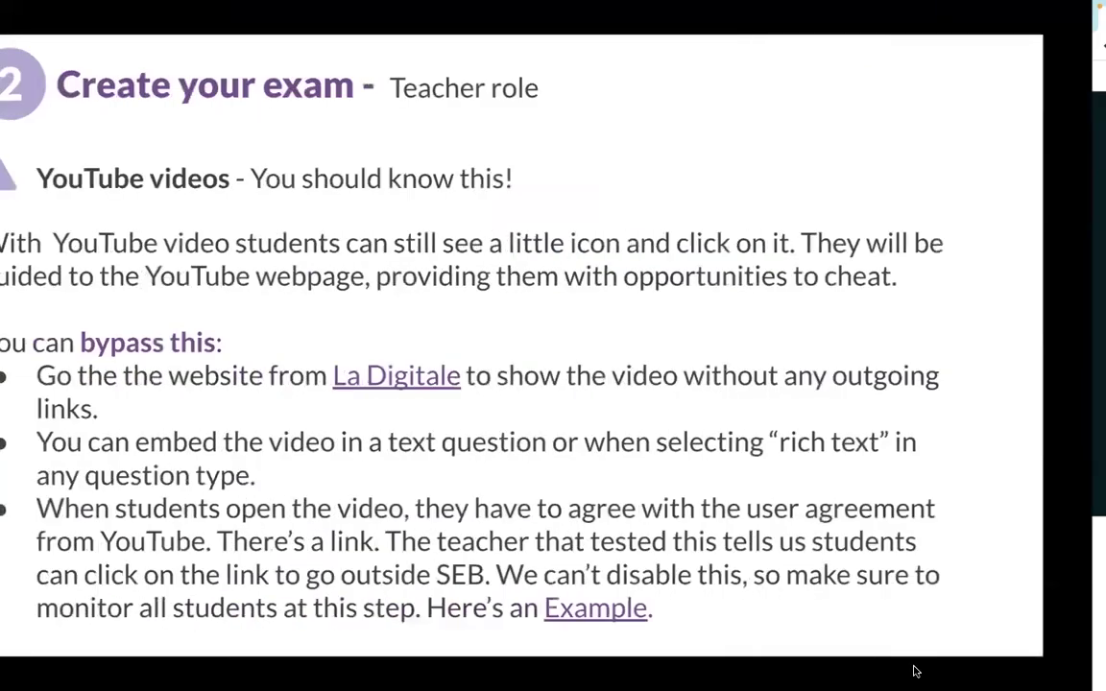
# Advance the presentation past the YouTube videos slide to the overview of closed questions, open questions and tasks.
pyautogui.click(96, 665)
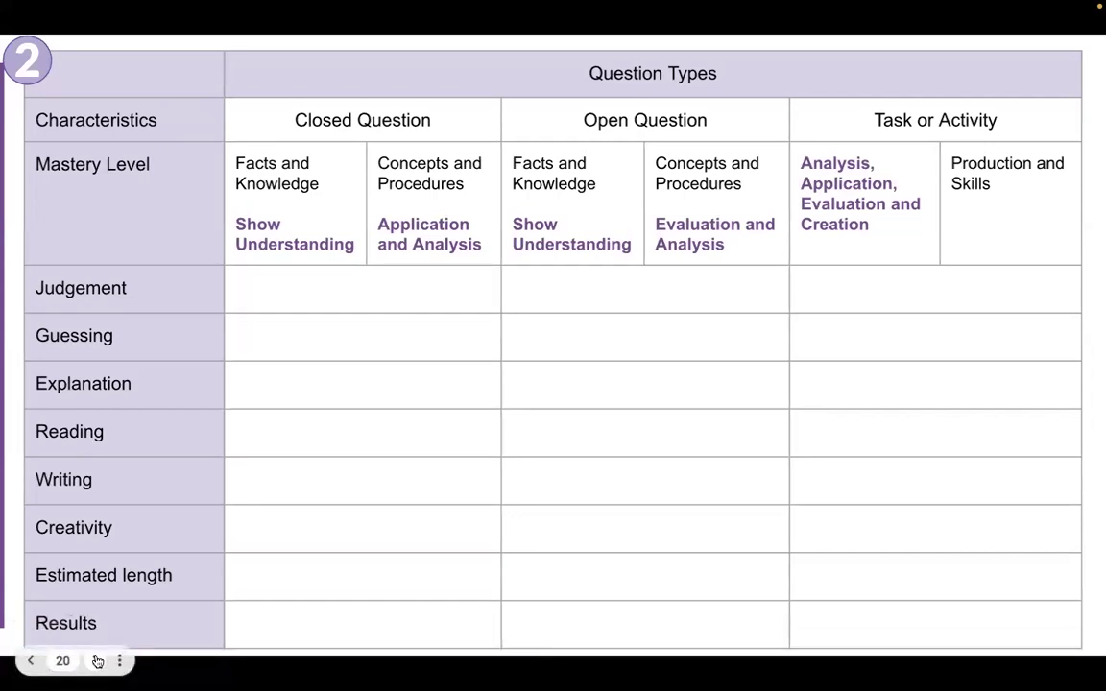
pyautogui.click(97, 660)
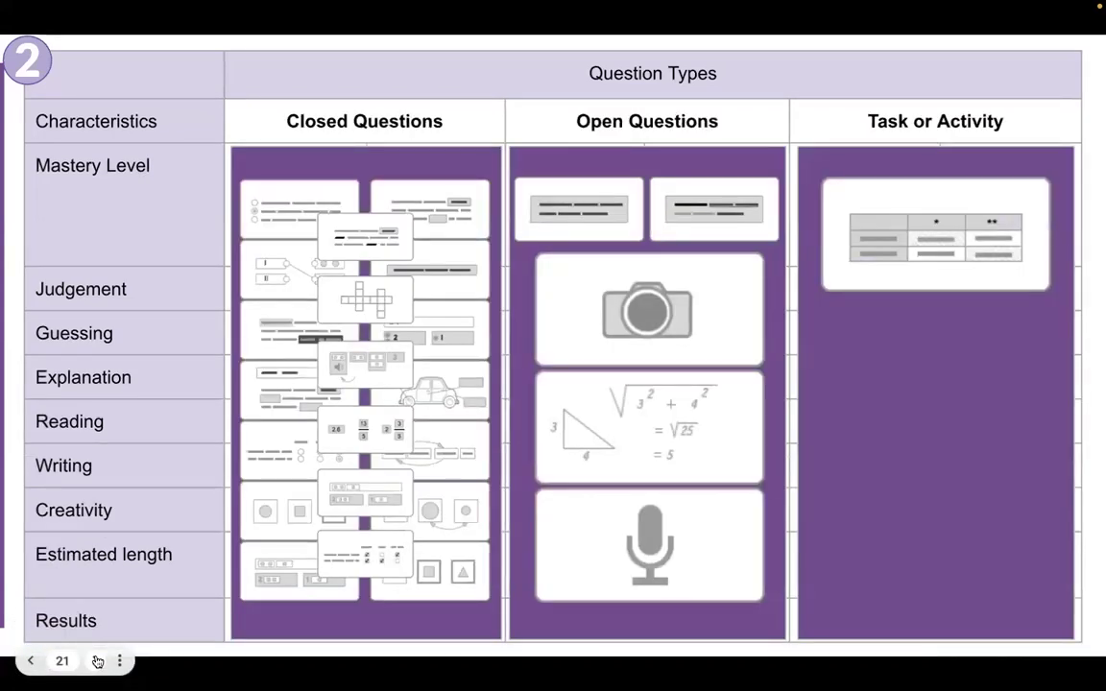
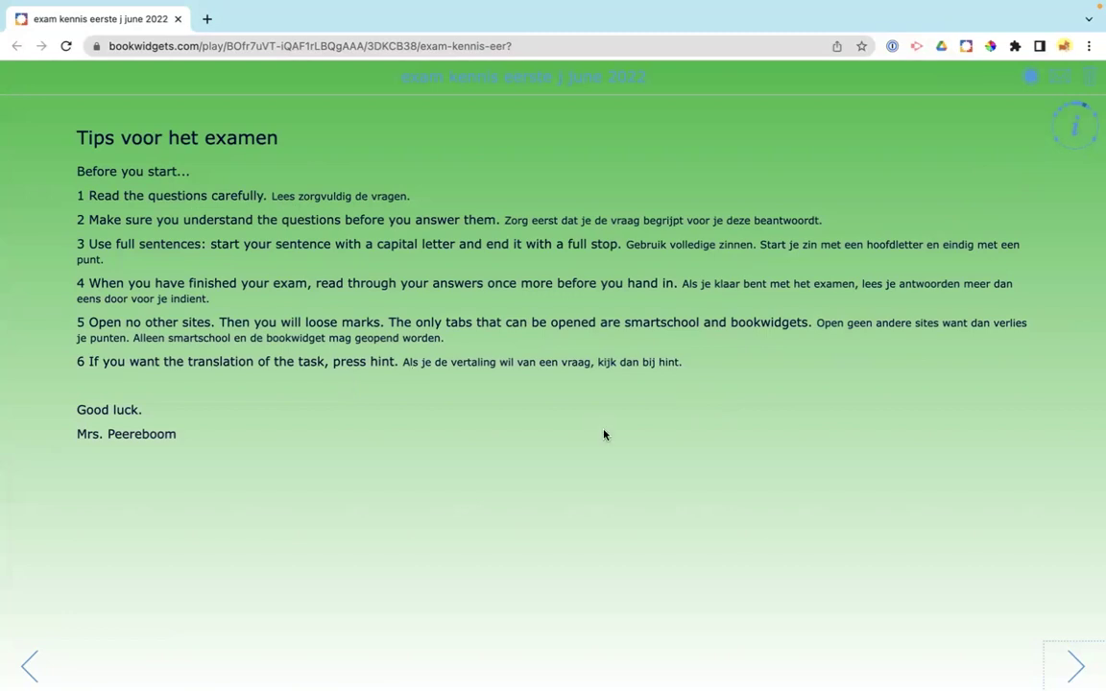
# Page through the exam kennis eerste j june 2022 example from its tips page to the "Chores and rooms of the house" section.
pyautogui.click(1075, 662)
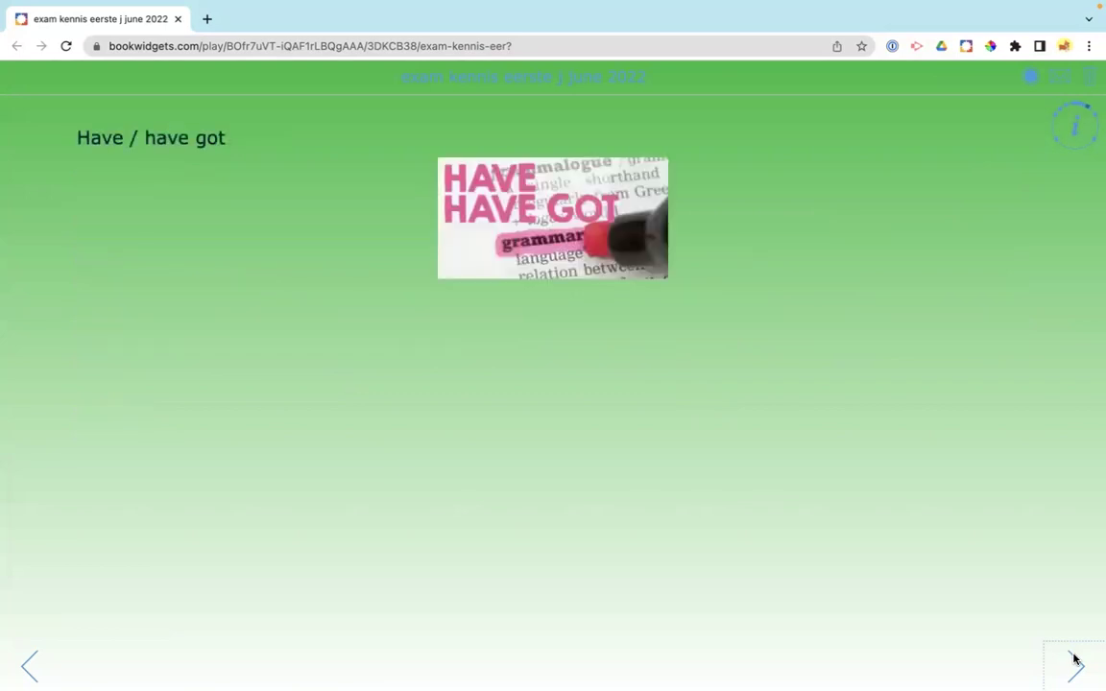
pyautogui.click(1075, 661)
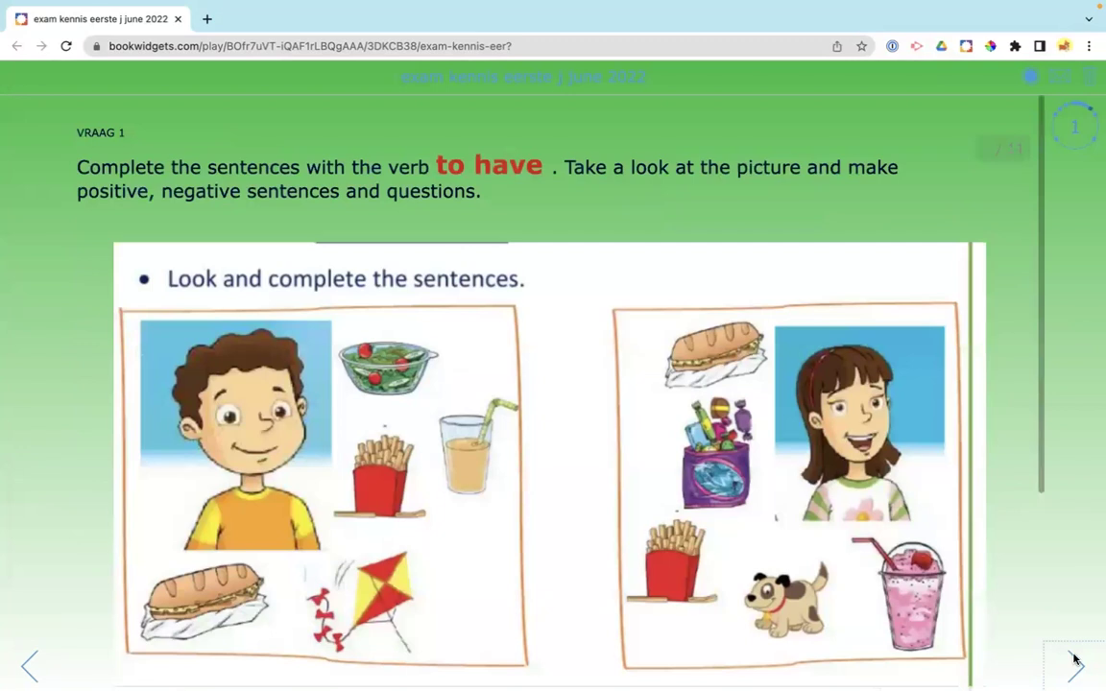
pyautogui.click(1075, 662)
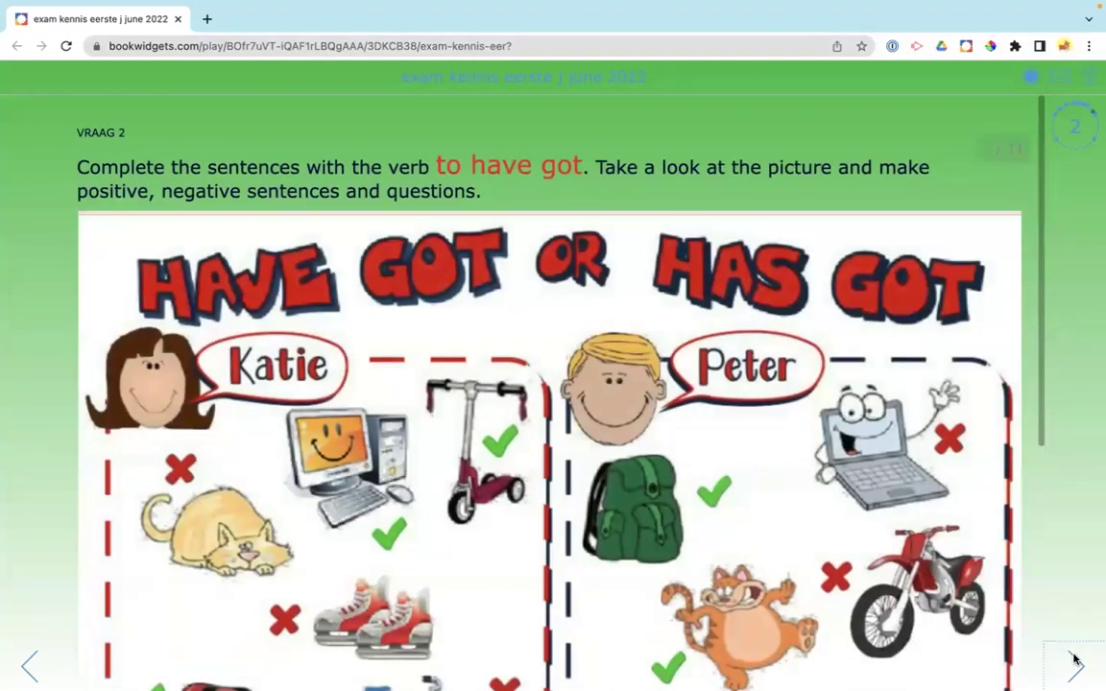
pyautogui.click(1075, 661)
pyautogui.click(1075, 661)
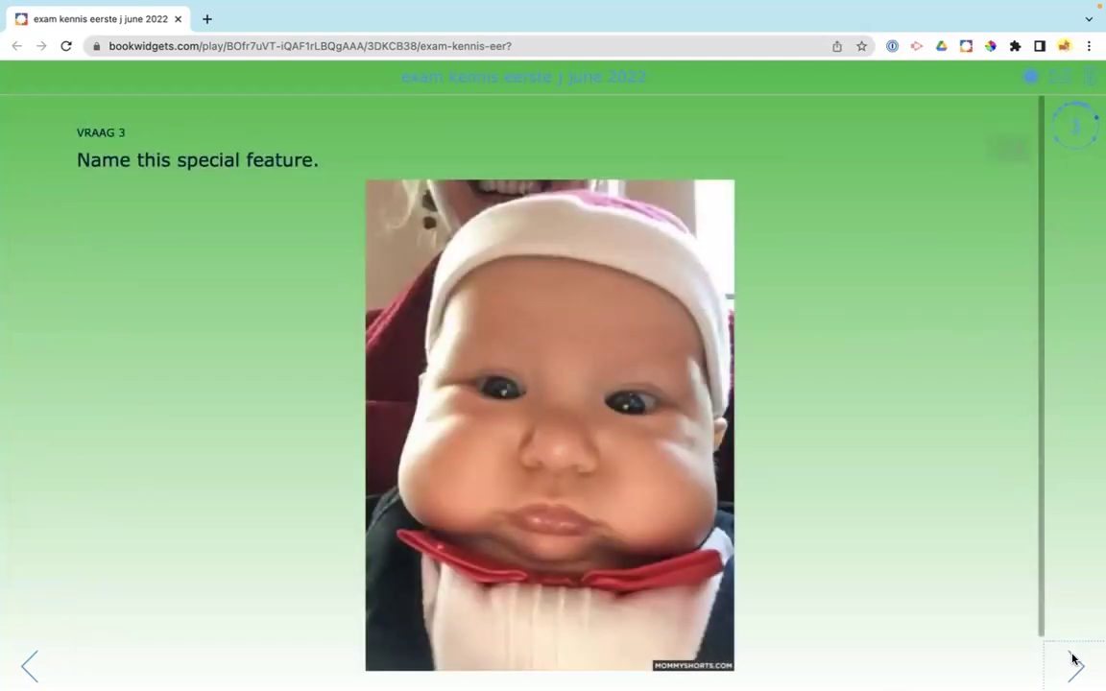
pyautogui.click(1073, 659)
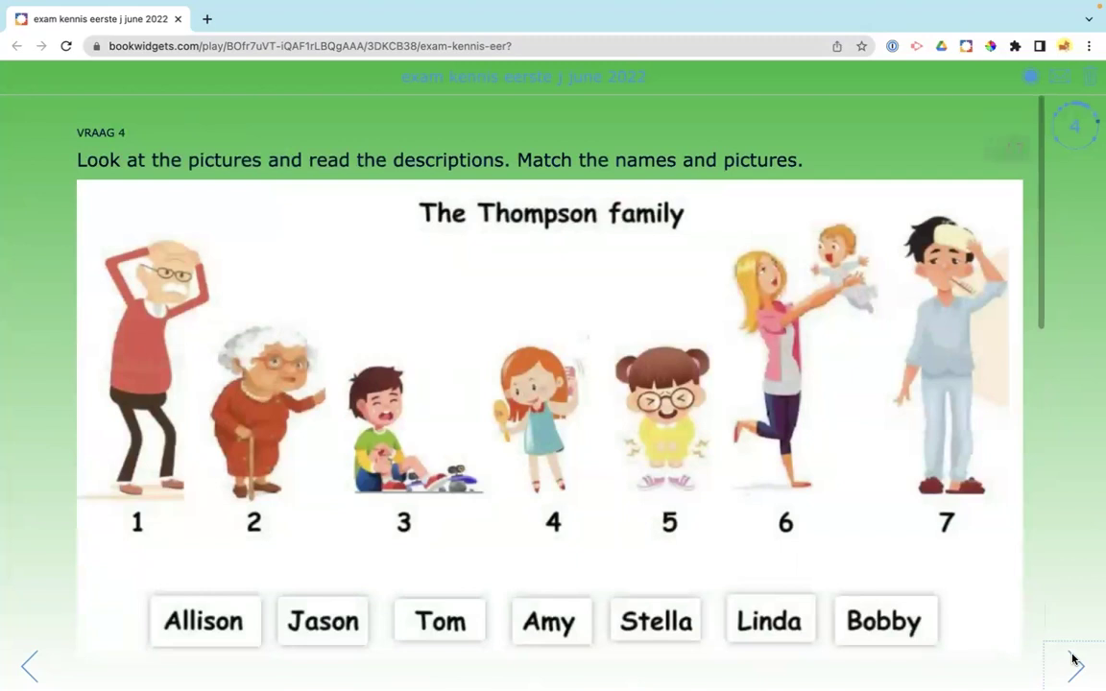
pyautogui.click(1073, 659)
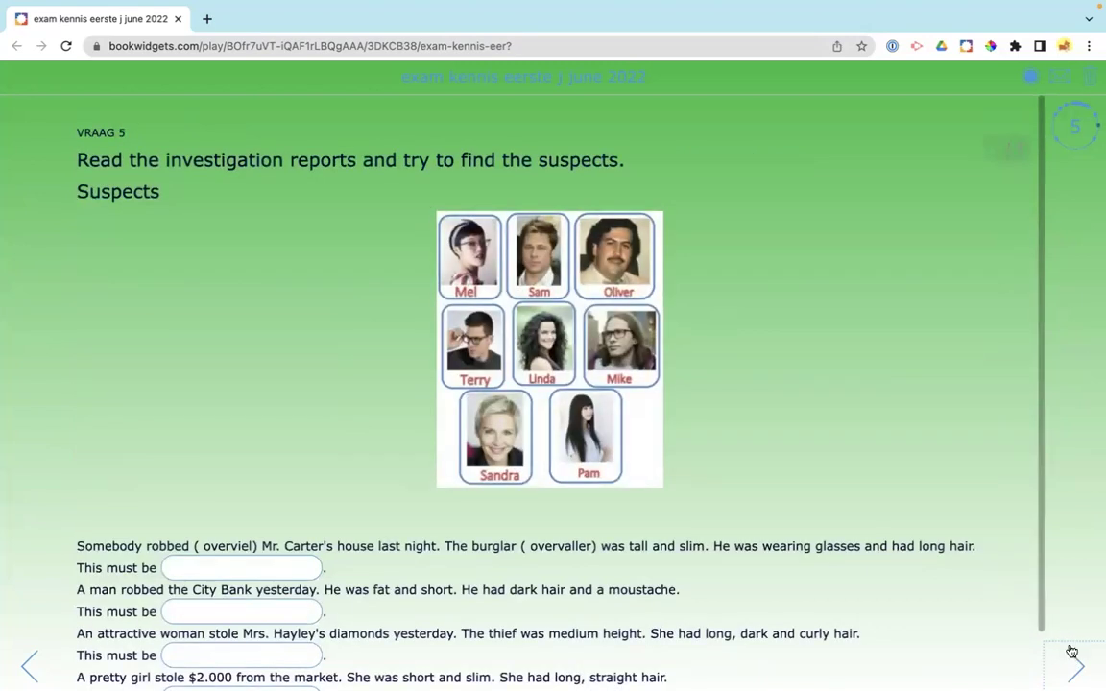
pyautogui.click(1071, 652)
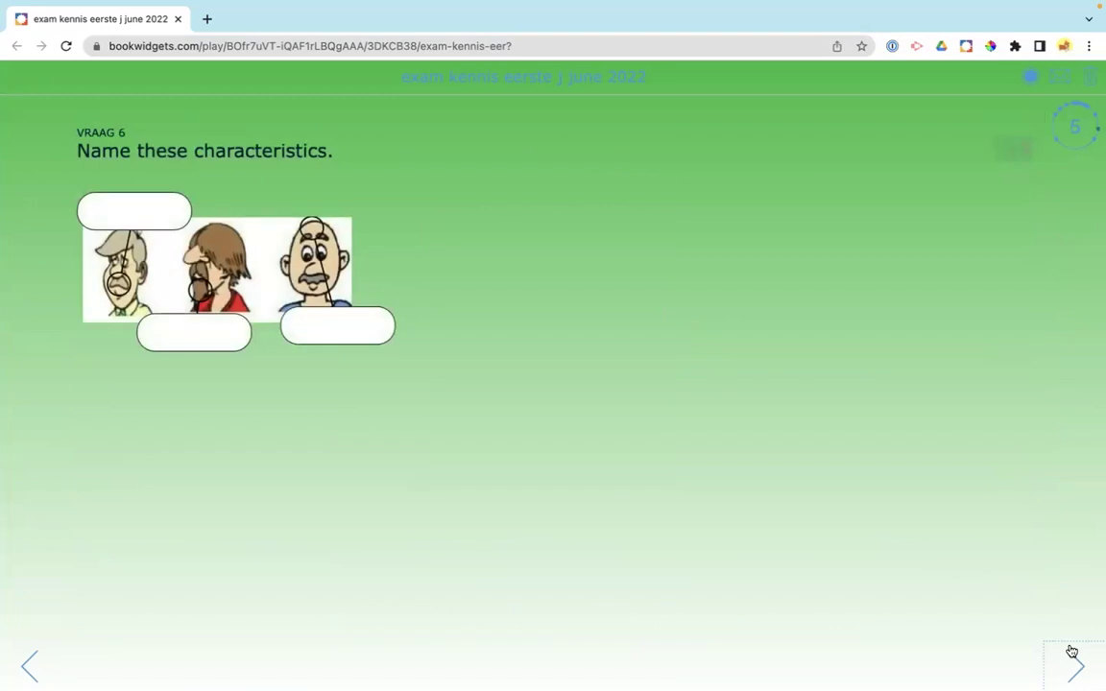
pyautogui.click(1071, 652)
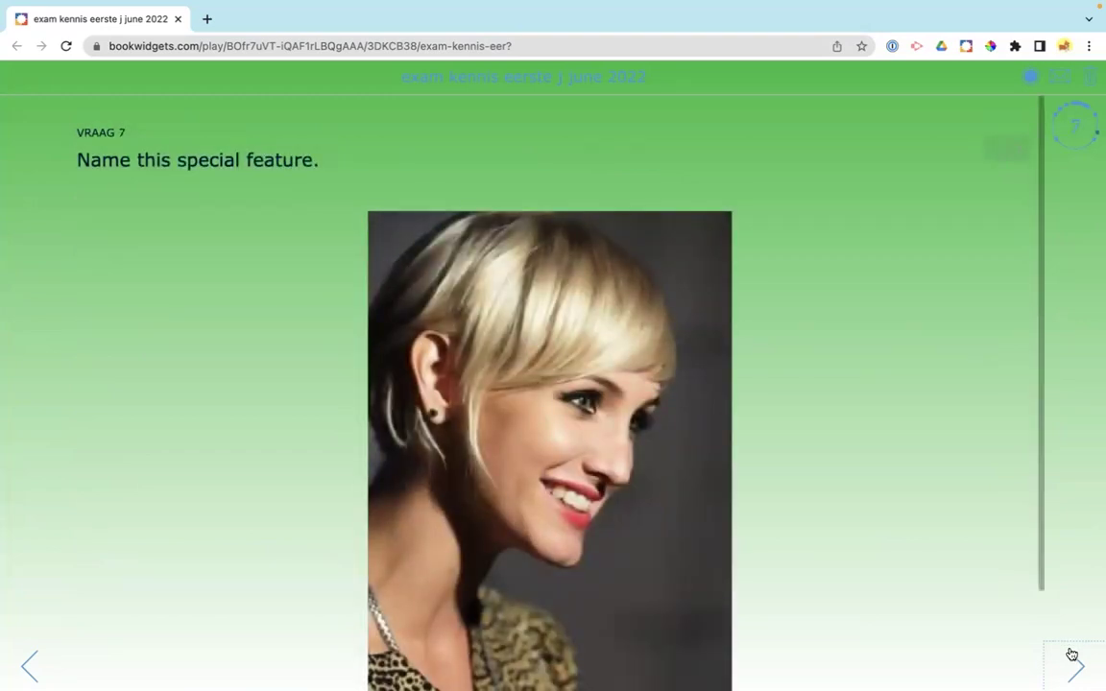
pyautogui.click(1071, 654)
pyautogui.click(1071, 654)
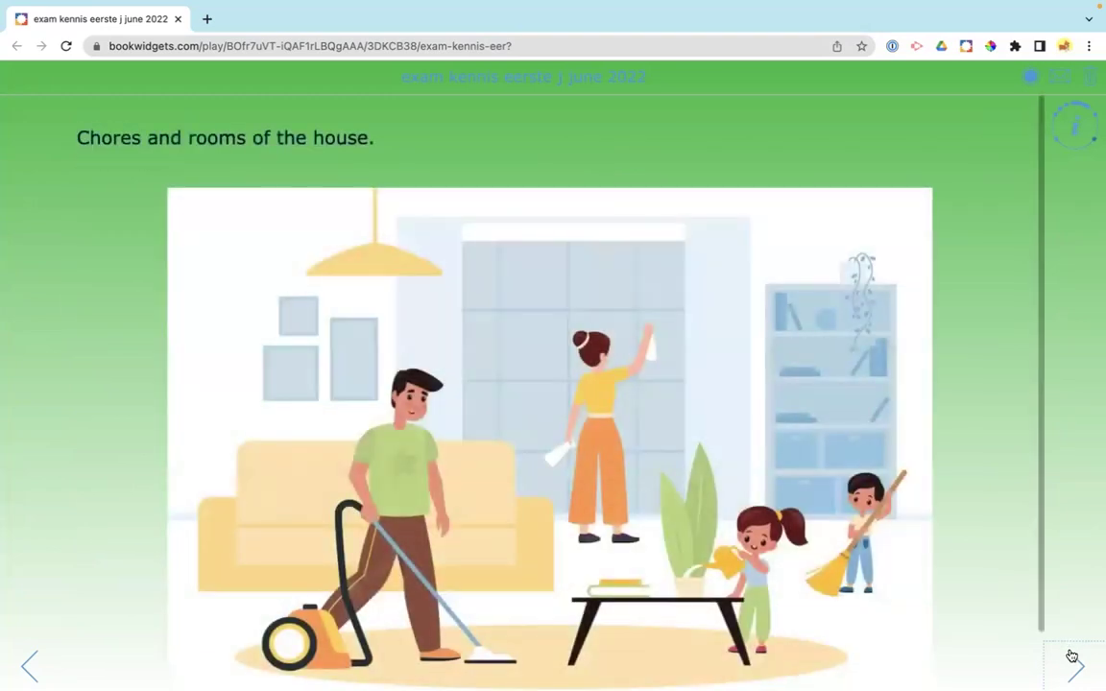
pyautogui.scroll(-2, 899, 526)
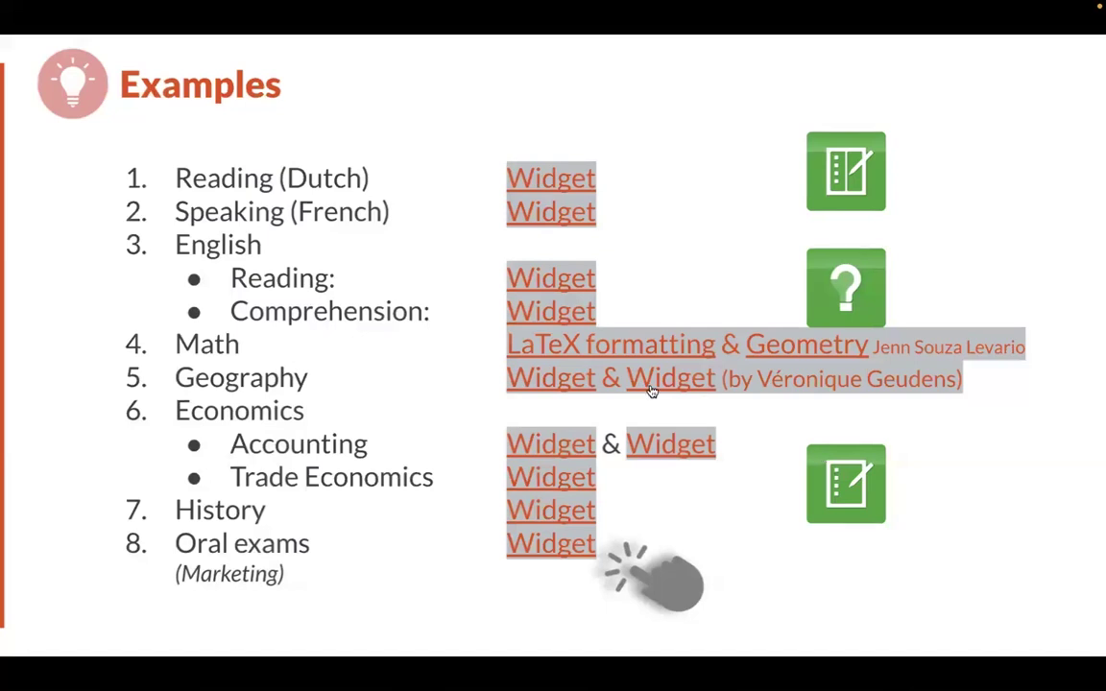
# Open the Math LaTeX formatting example in a new window and view the power calculations in question 1.
pyautogui.rightClick(603, 346)
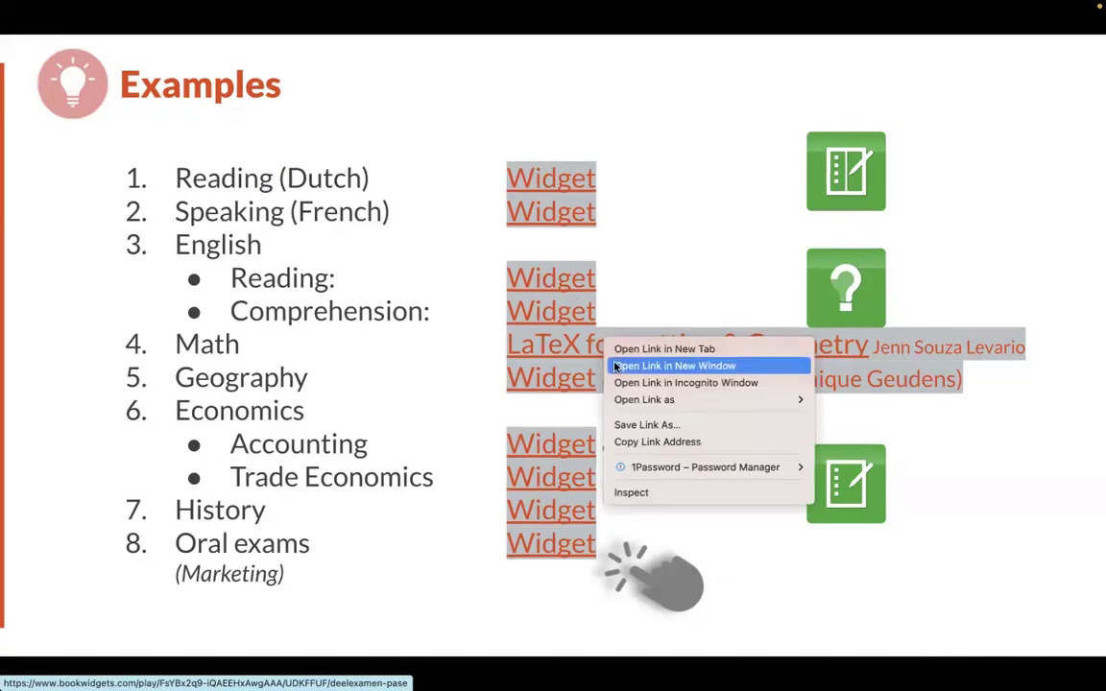
pyautogui.click(672, 365)
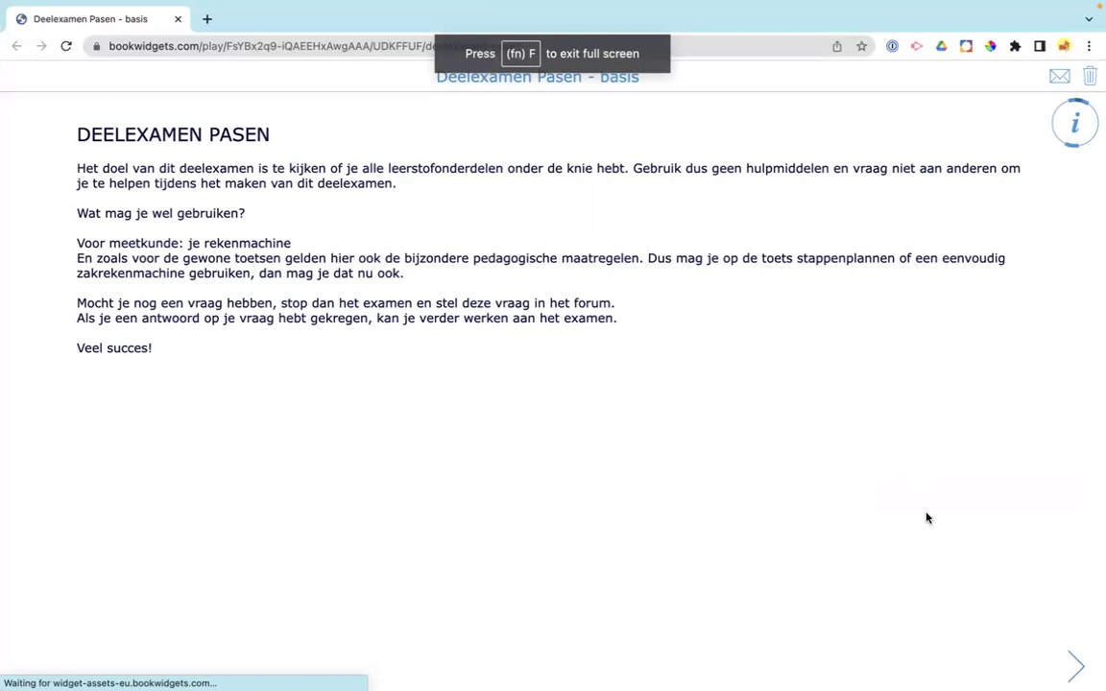
pyautogui.click(1075, 665)
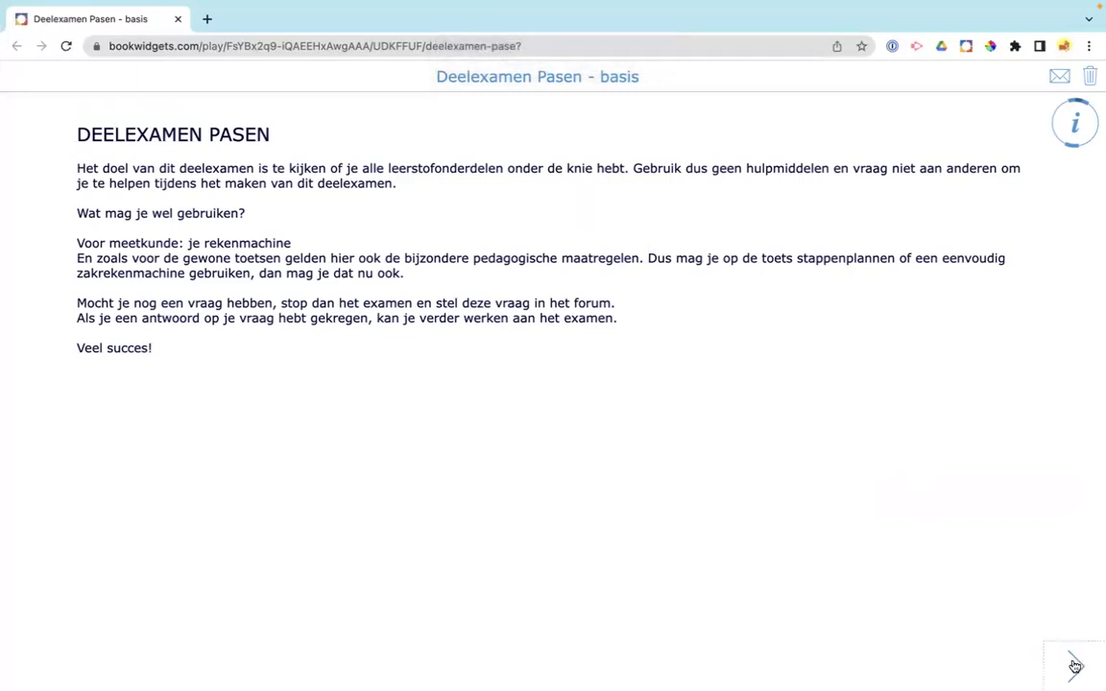
pyautogui.click(1075, 665)
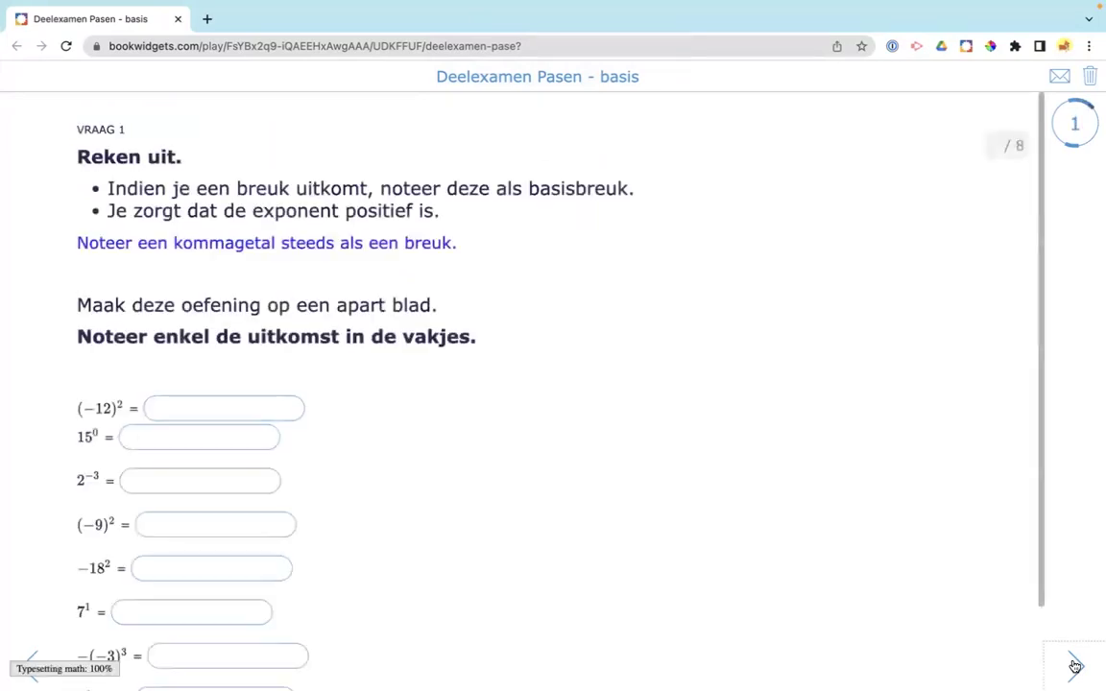
pyautogui.scroll(-2, 766, 491)
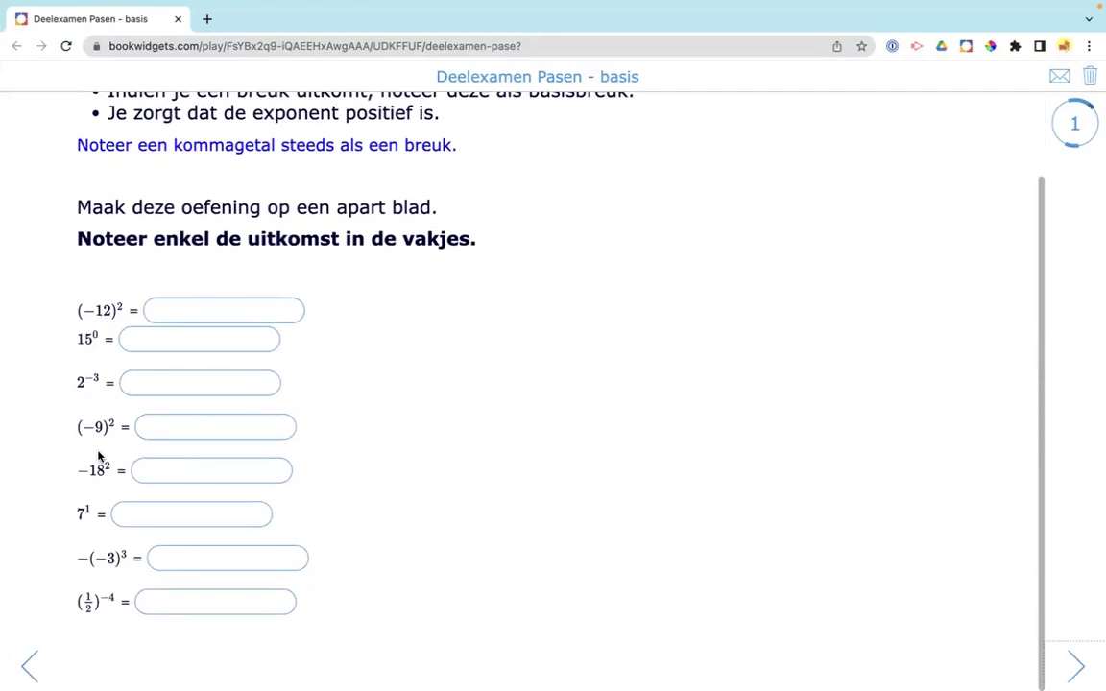
# Examine the LaTeX-formatted calculations in the Deelexamen Pasen - basis exam from question 2 through question 5.
pyautogui.click(1075, 665)
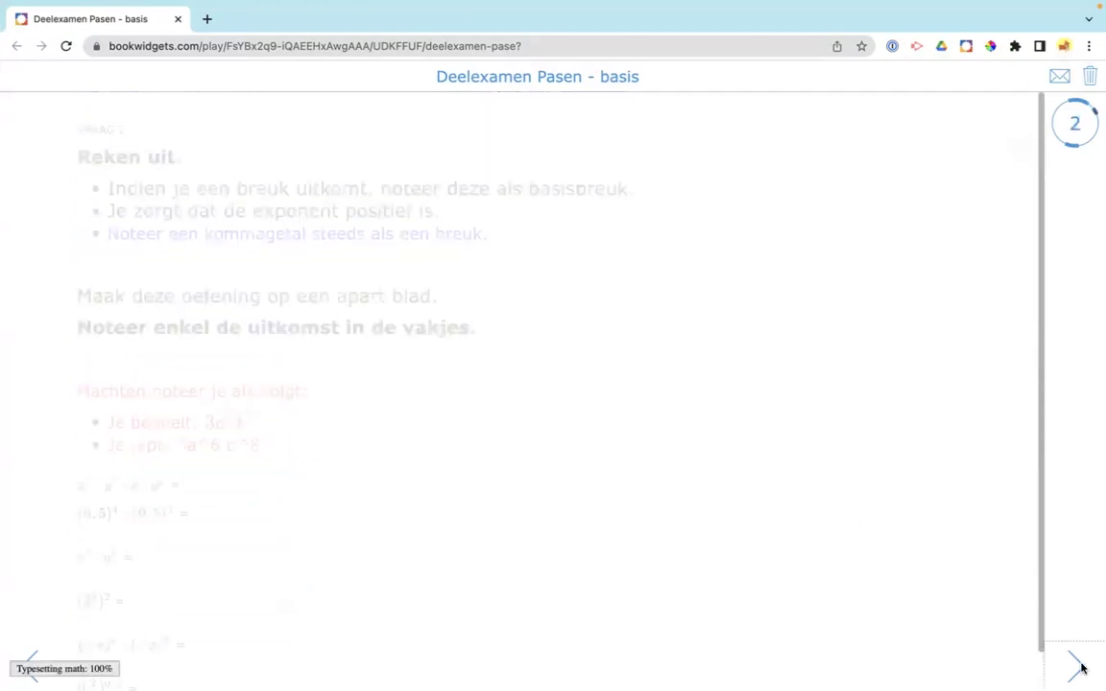
pyautogui.scroll(-2, 711, 582)
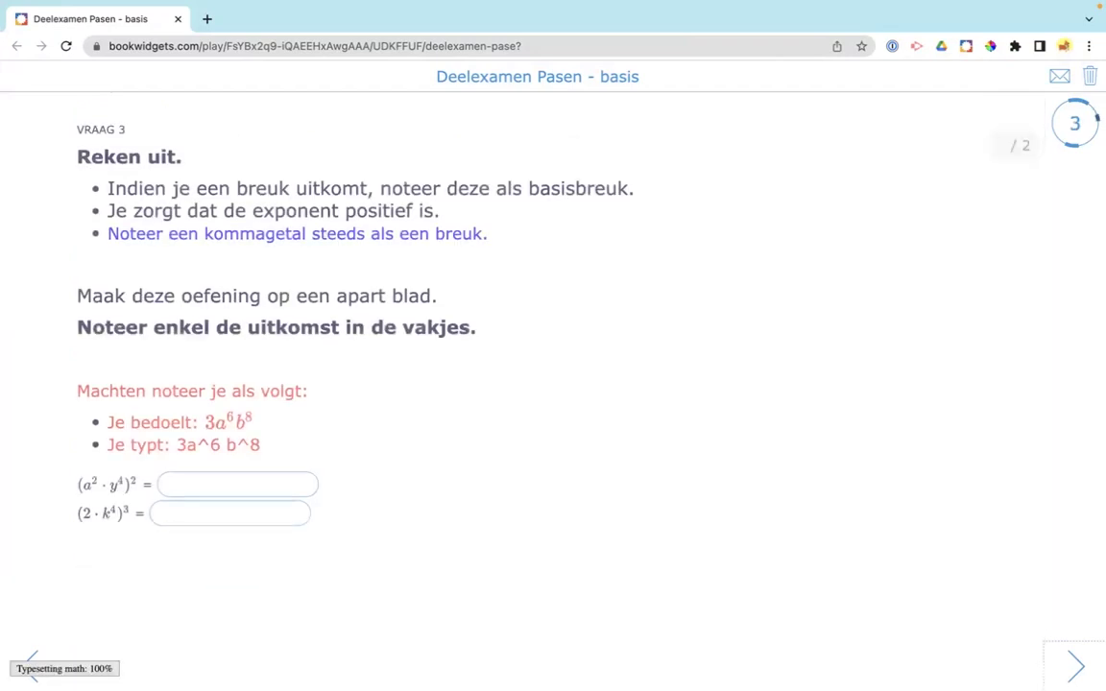
pyautogui.click(206, 482)
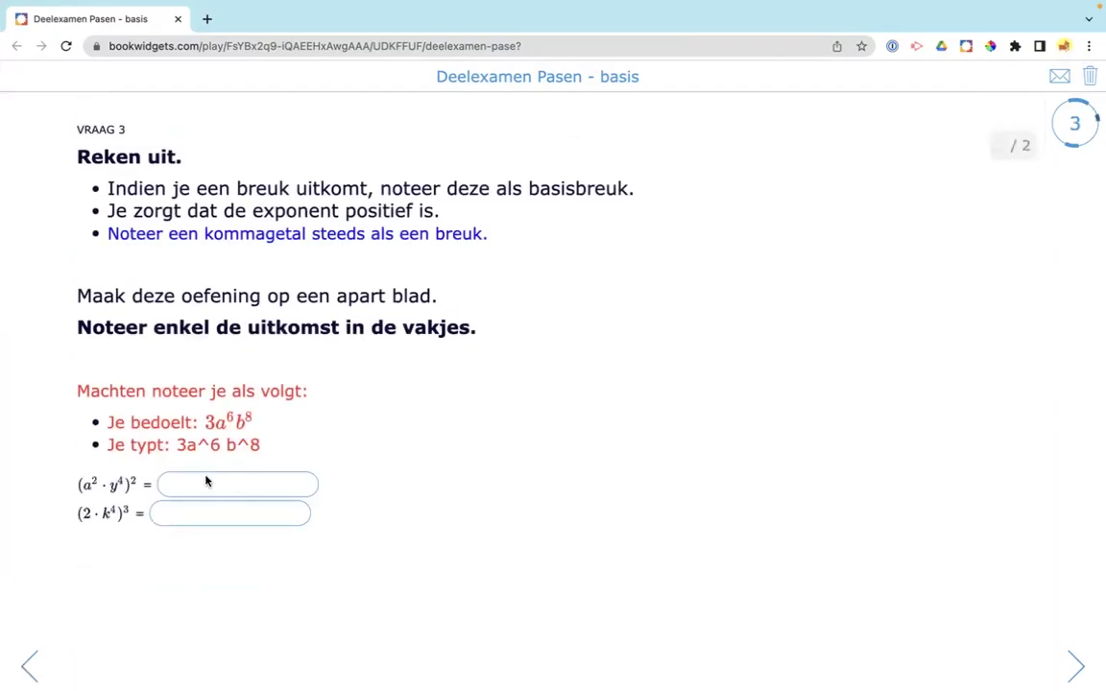
pyautogui.click(1077, 663)
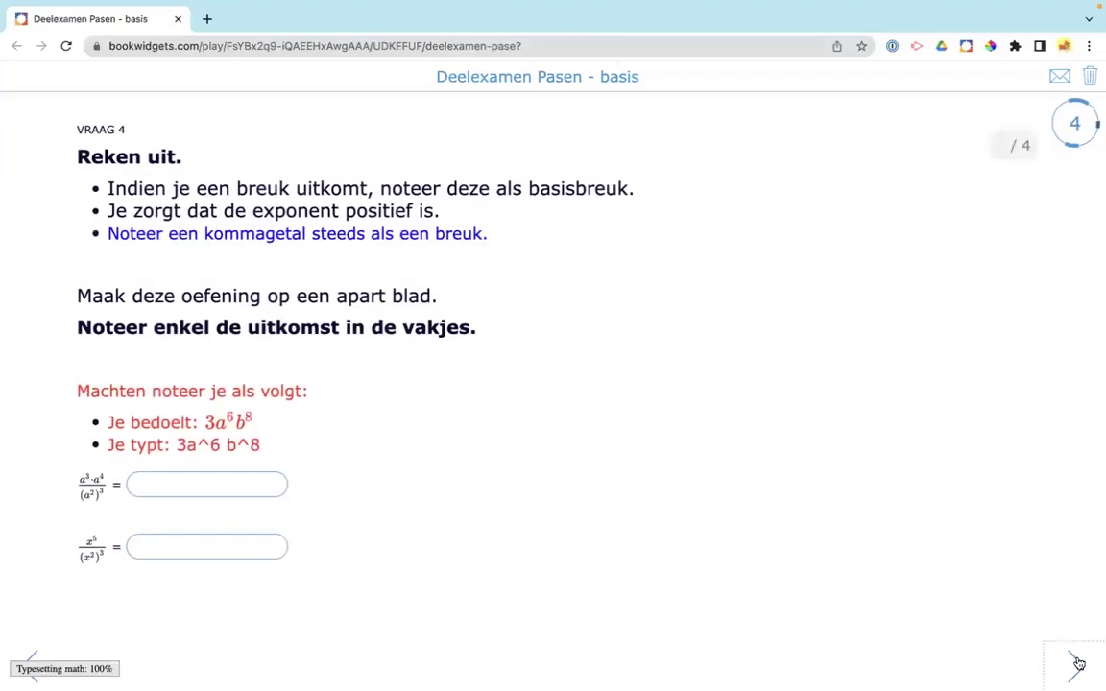
pyautogui.click(1076, 663)
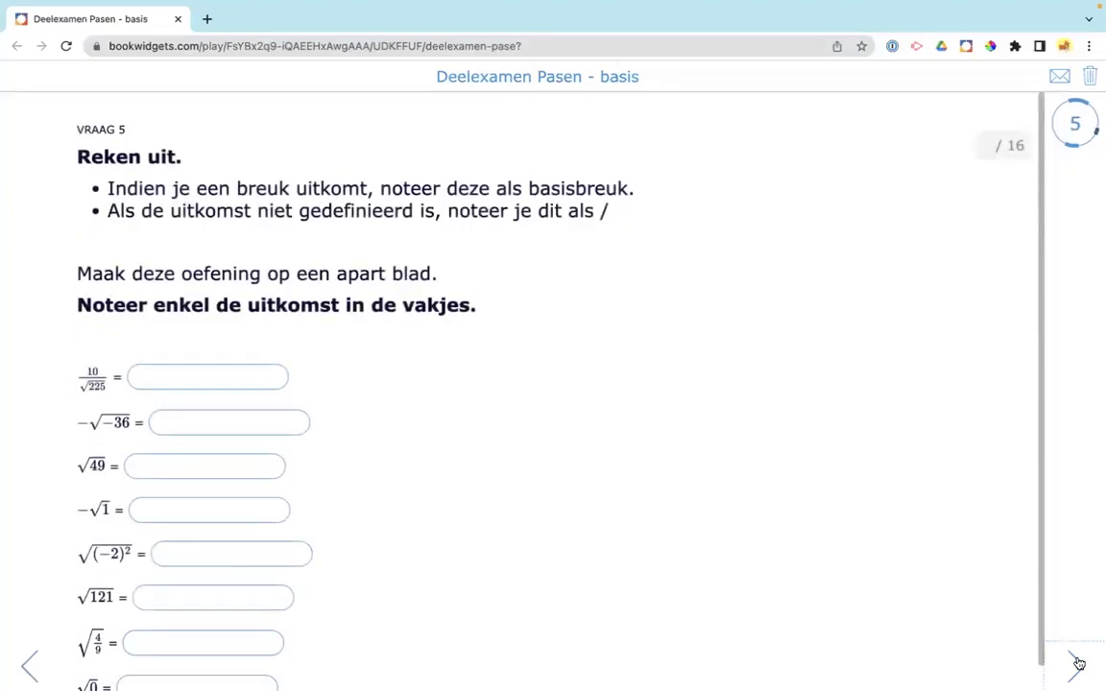
pyautogui.scroll(-1, 839, 544)
pyautogui.click(1079, 658)
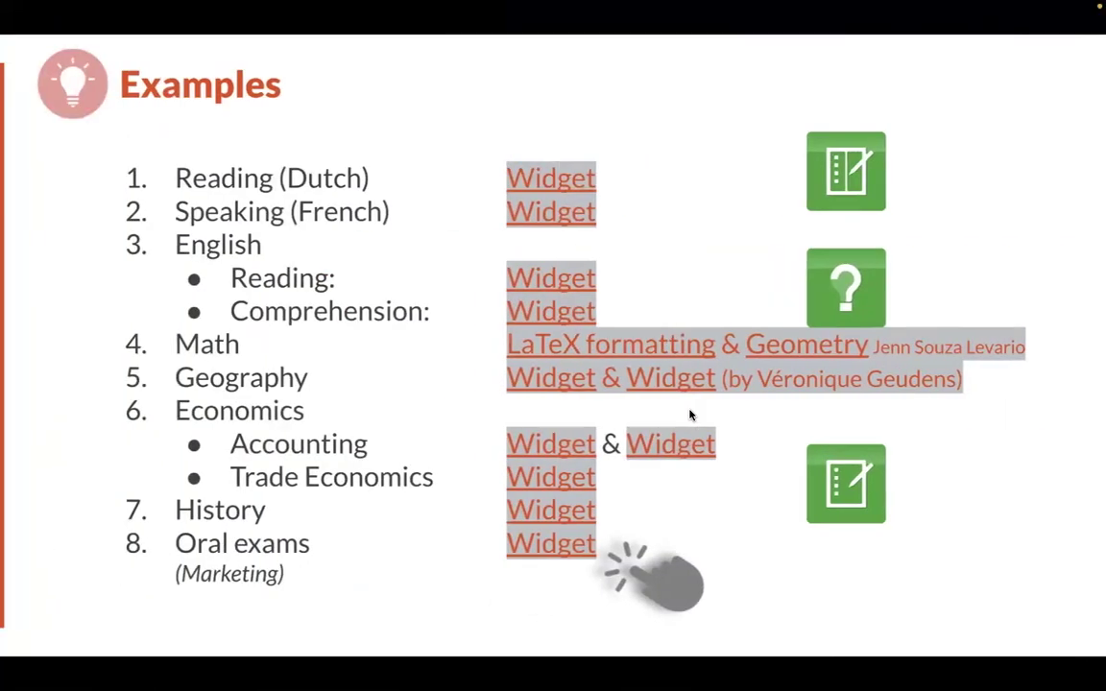
# Open the Math Geometry example in a new window and place the term "right angle" in the blank of sentence 2.
pyautogui.rightClick(796, 352)
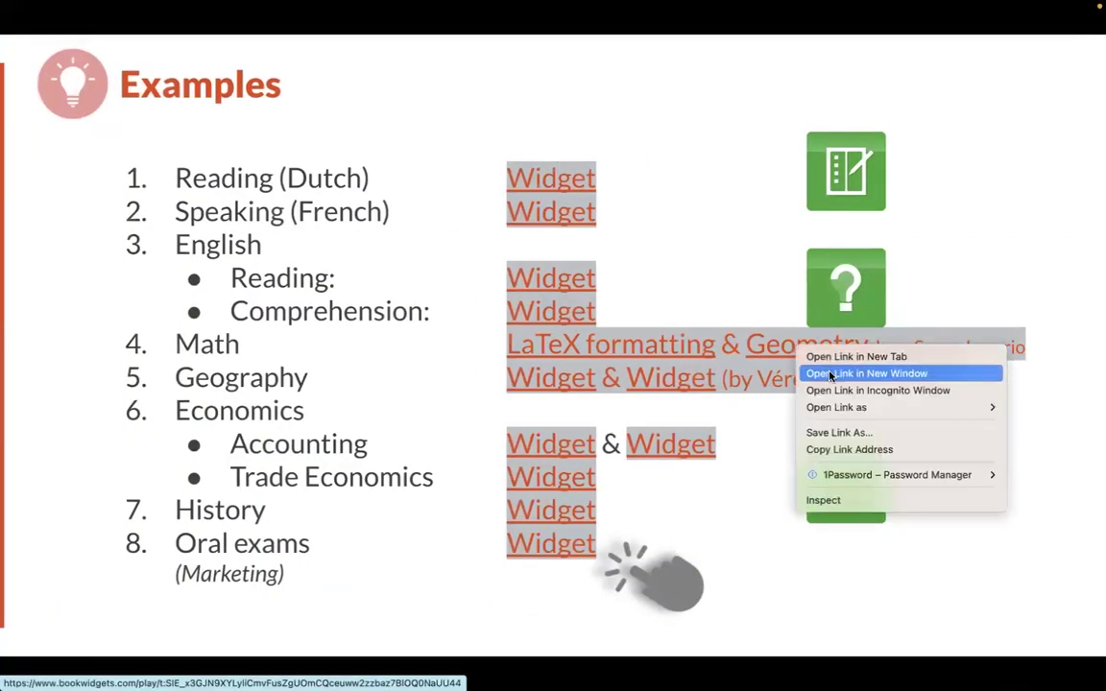
pyautogui.click(831, 374)
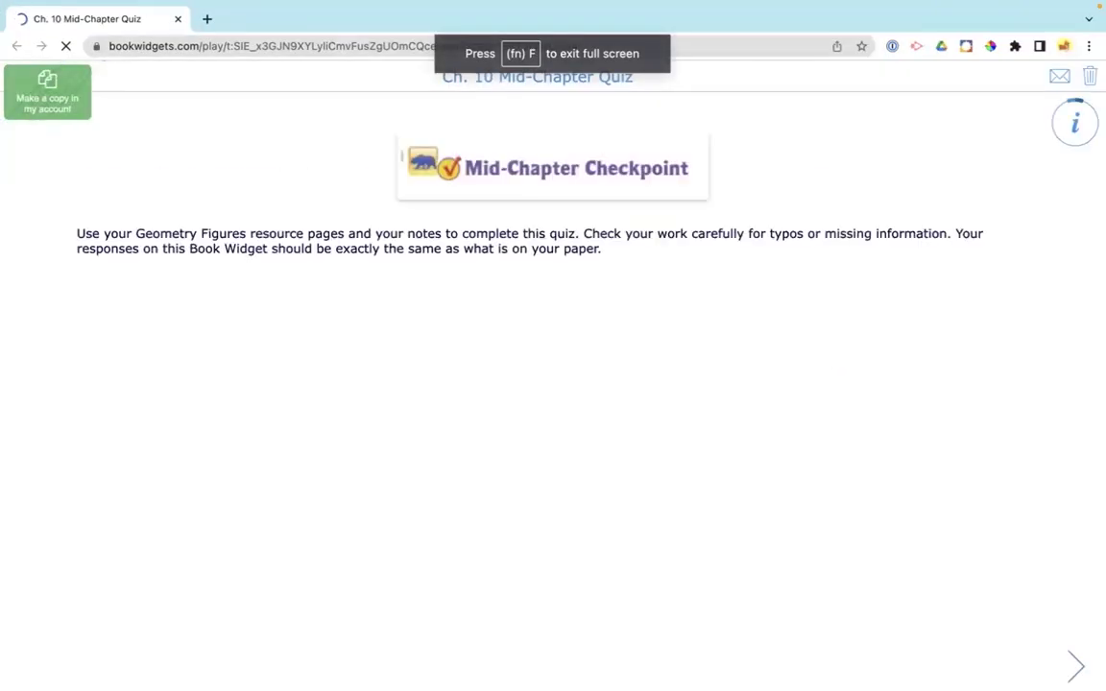
pyautogui.click(1072, 669)
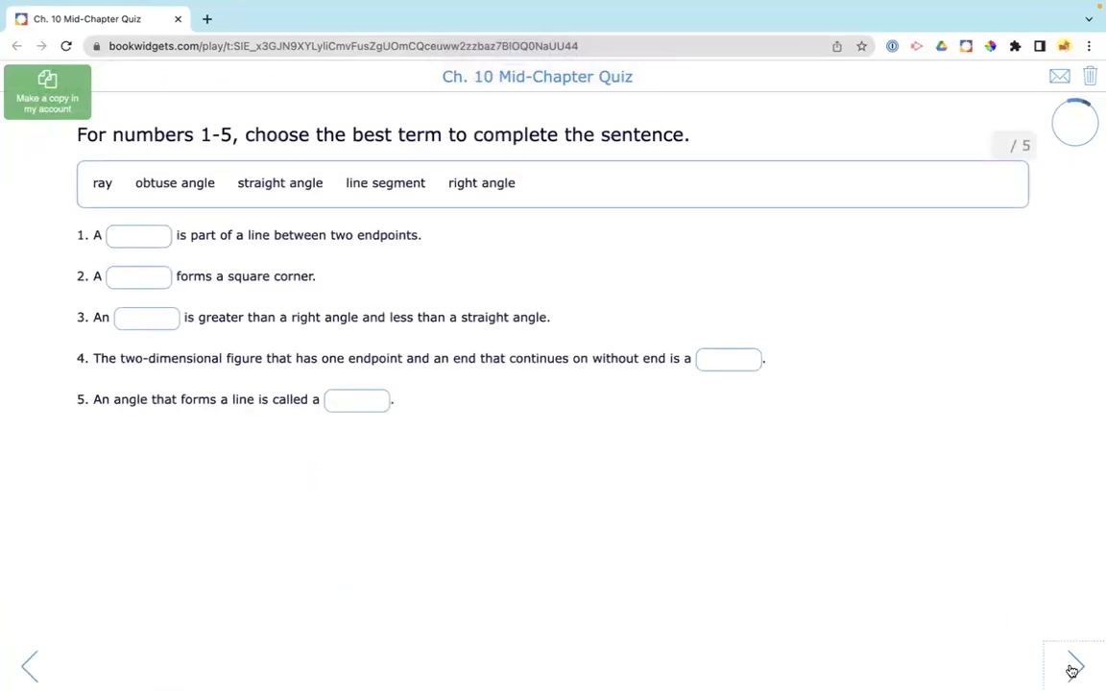
pyautogui.moveTo(455, 184); pyautogui.dragTo(187, 286)
# Sketch a freehand S-like curve and a nearly horizontal line above it in the drawing area of question 6.
pyautogui.click(1072, 650)
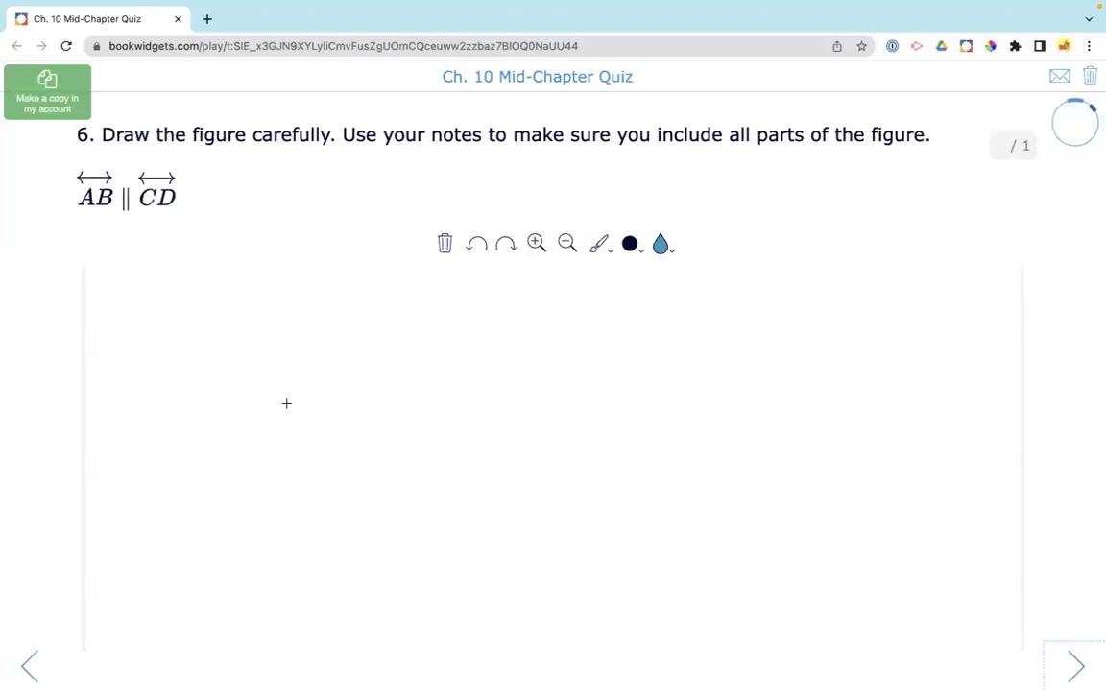
pyautogui.moveTo(388, 401); pyautogui.dragTo(534, 504)
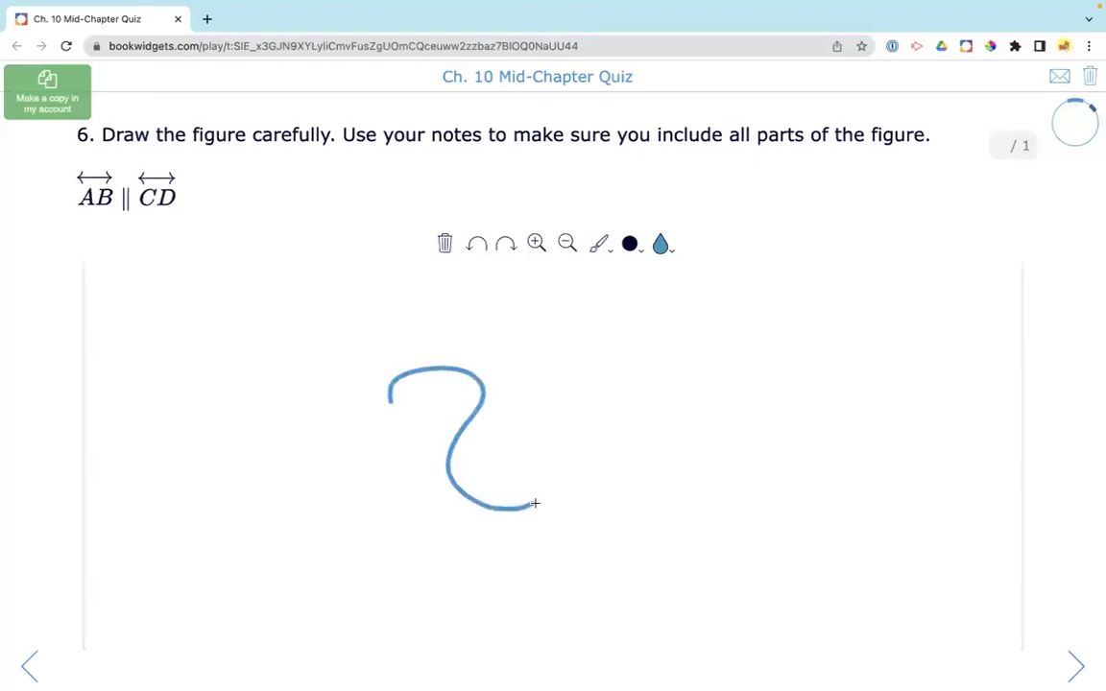
pyautogui.moveTo(195, 360); pyautogui.dragTo(677, 368)
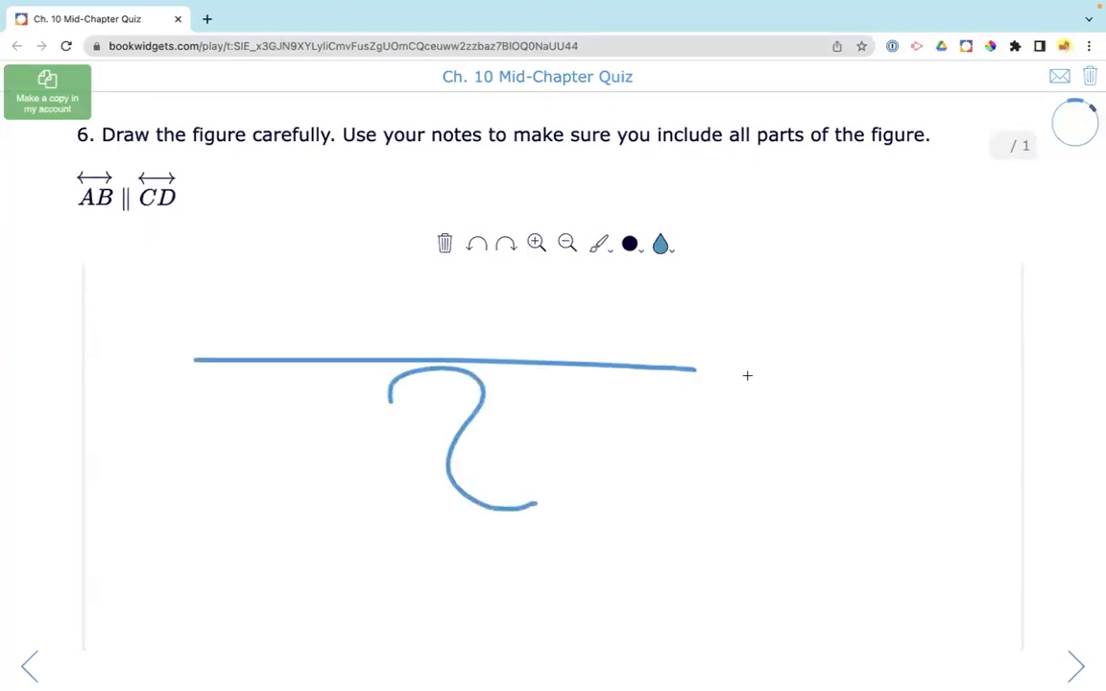
# Page through the figure-drawing questions of the Ch. 10 Mid-Chapter Quiz up to question 9, acute angle RST.
pyautogui.click(1072, 653)
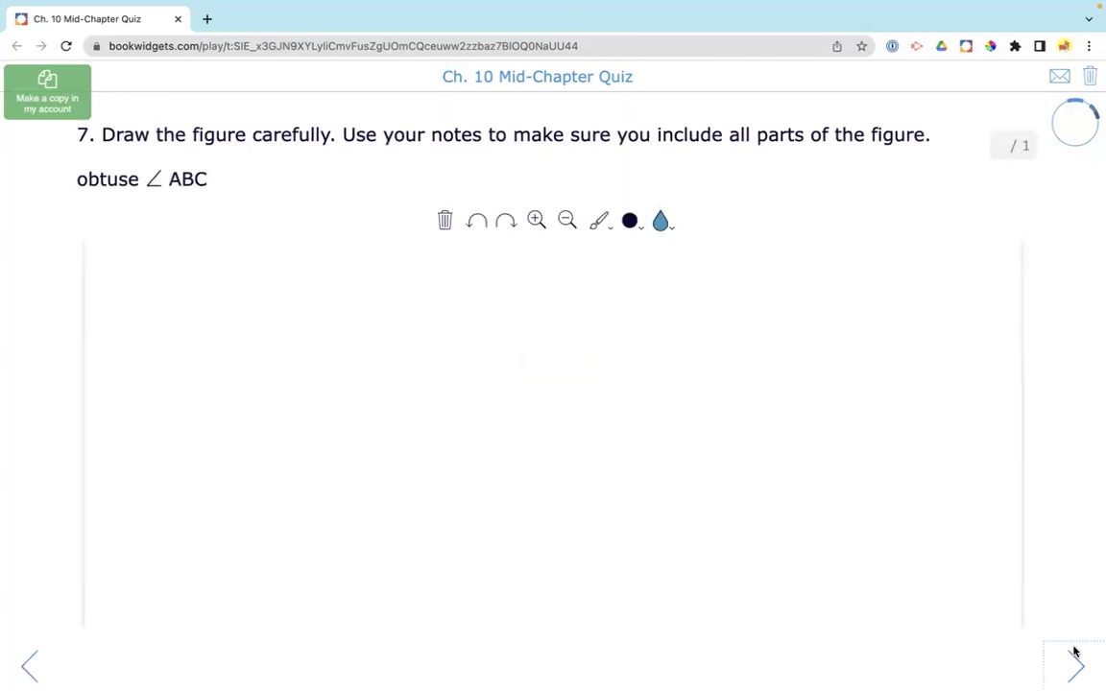
pyautogui.click(1073, 653)
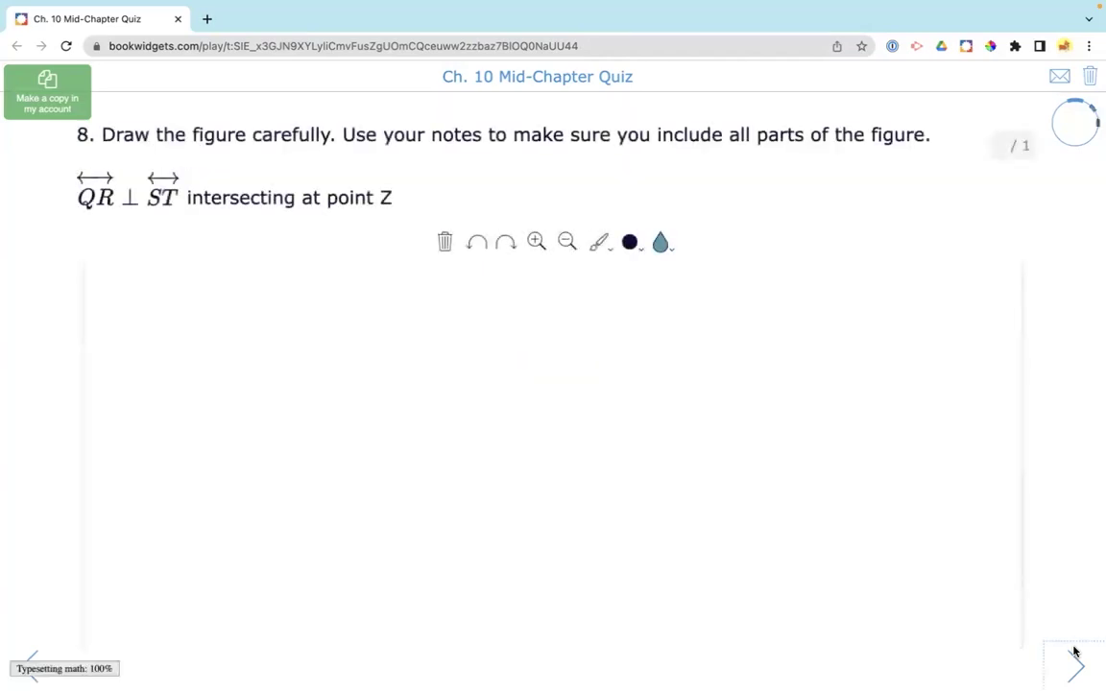
pyautogui.click(1073, 652)
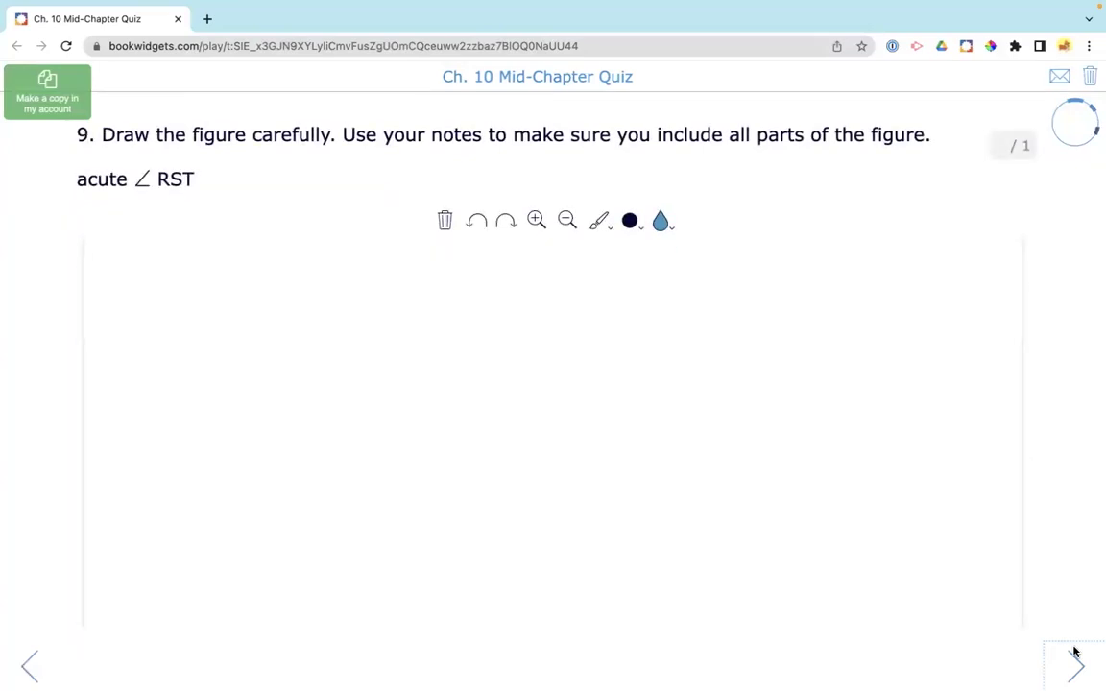
# Advance through the quiz to question 15 and sort the narrow acute-angled triangle into the Acute Triangle group.
pyautogui.click(1073, 653)
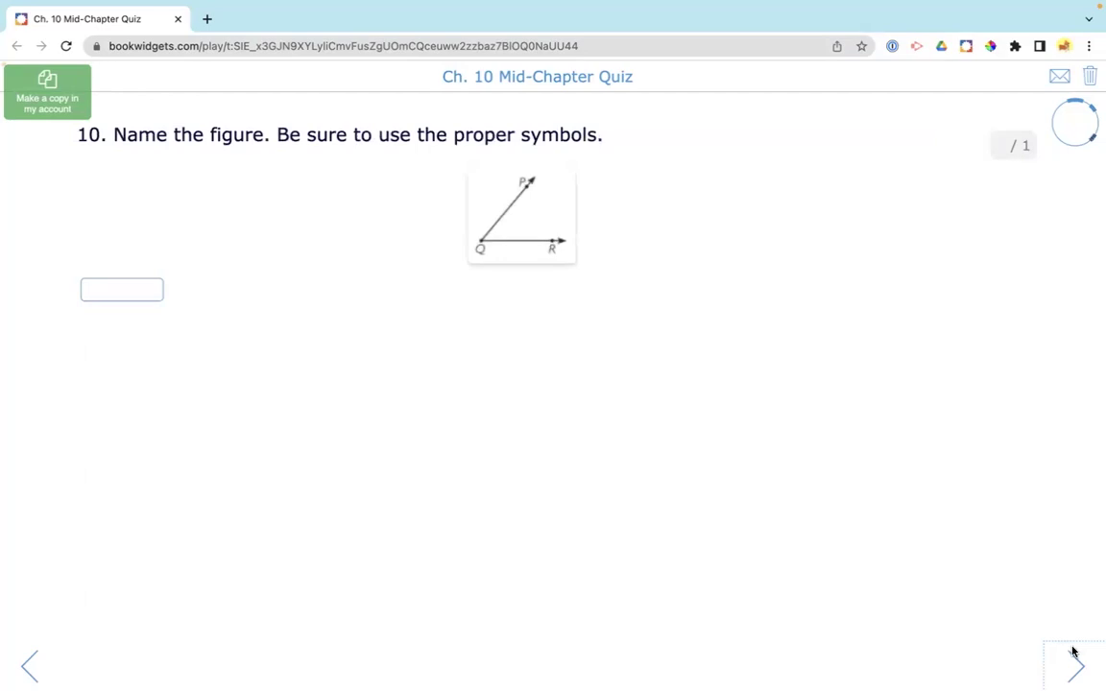
pyautogui.click(1073, 652)
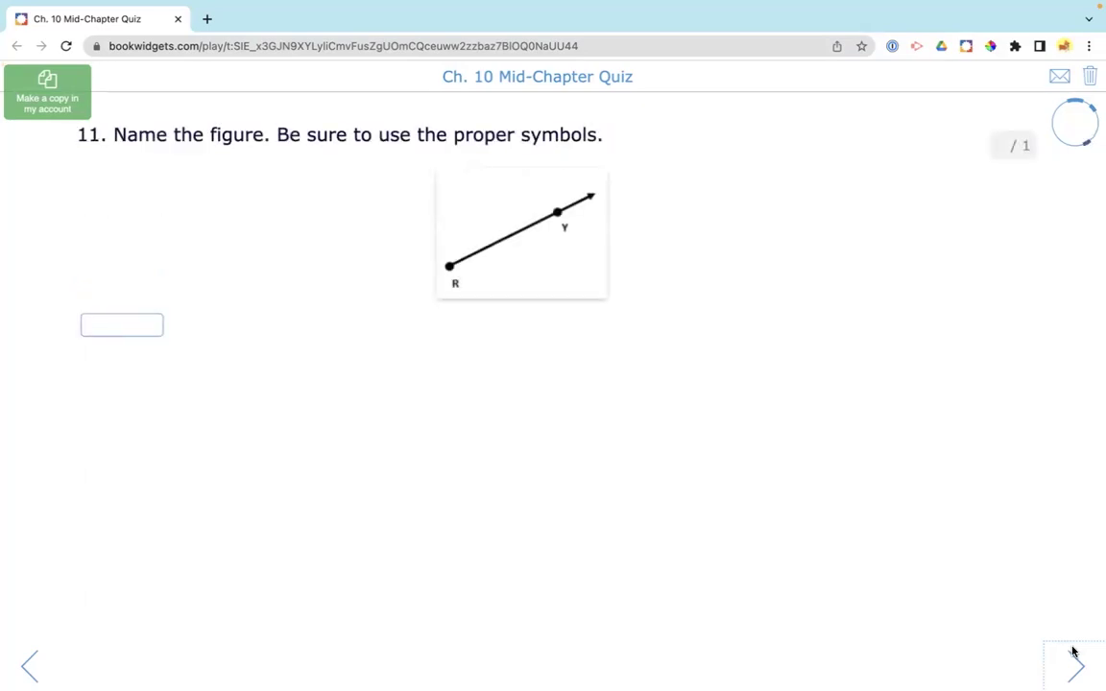
pyautogui.click(1072, 652)
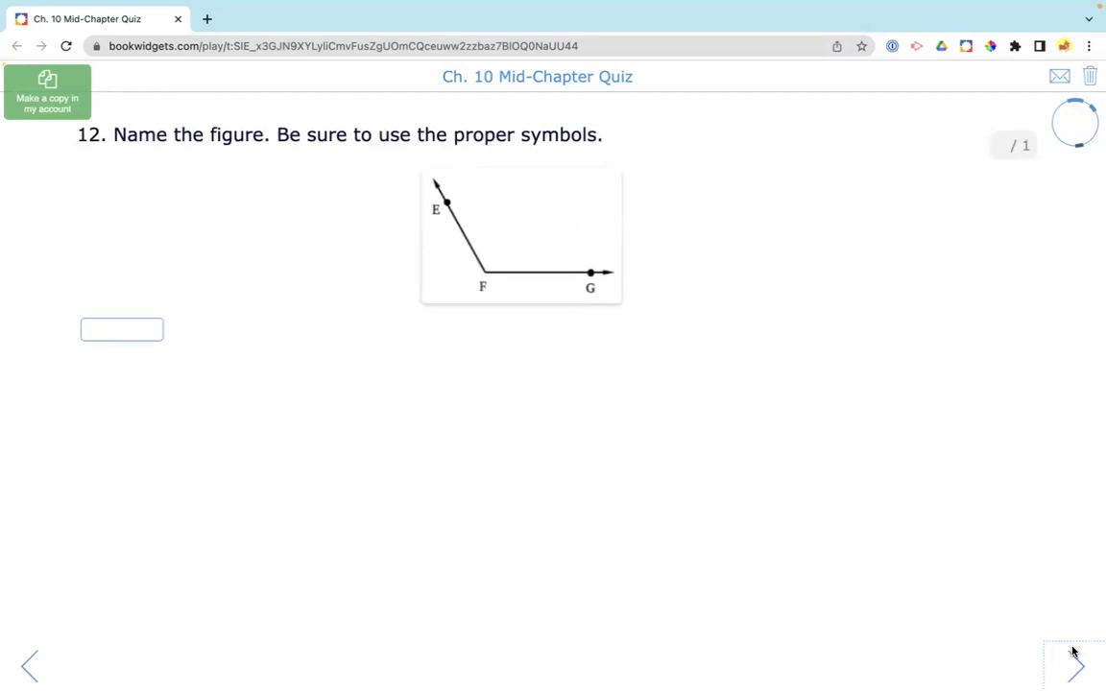
pyautogui.click(1073, 652)
pyautogui.click(1073, 652)
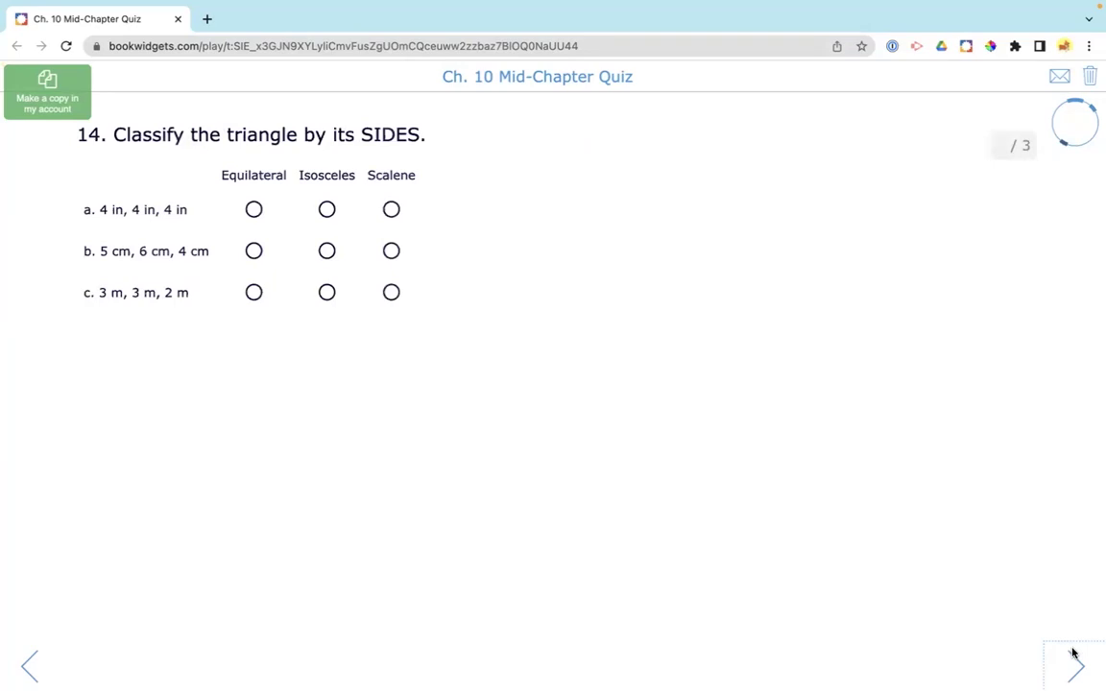
pyautogui.click(1073, 653)
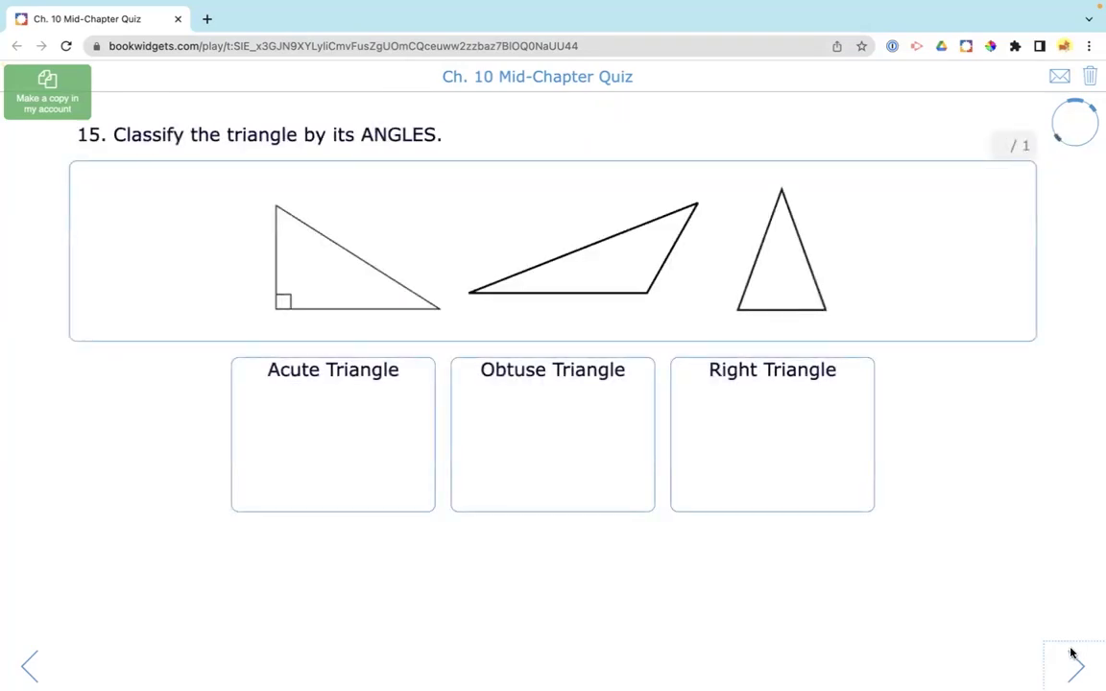
pyautogui.moveTo(798, 277); pyautogui.dragTo(367, 449)
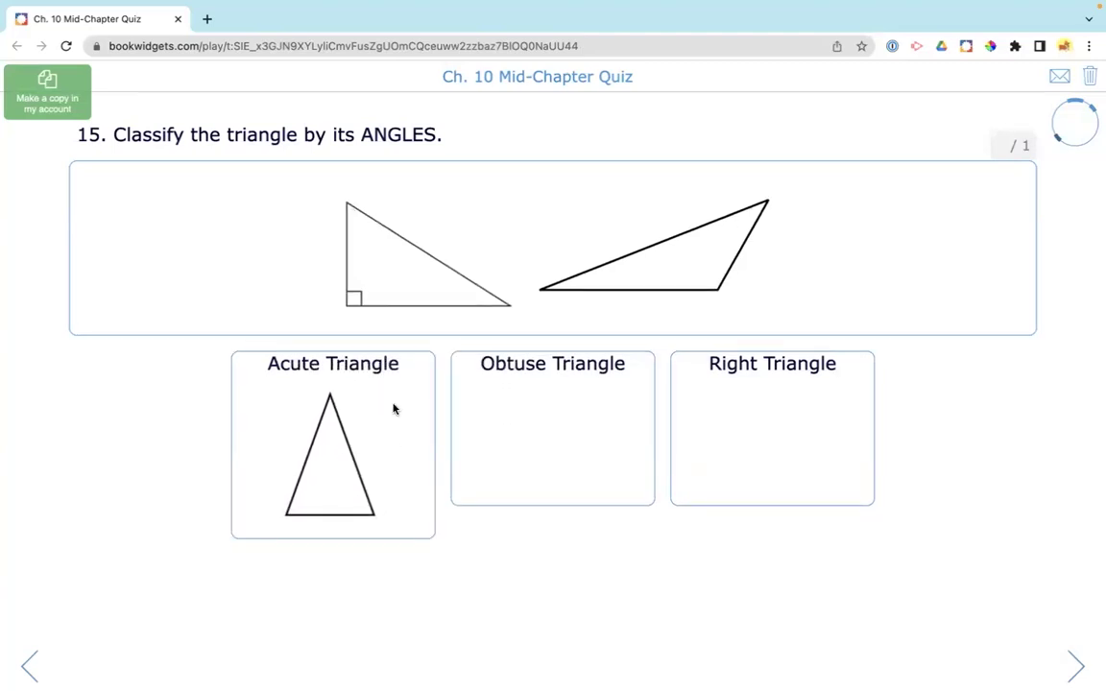
# Page through the quadrilateral questions of the quiz from question 16 to question 20.
pyautogui.click(1075, 665)
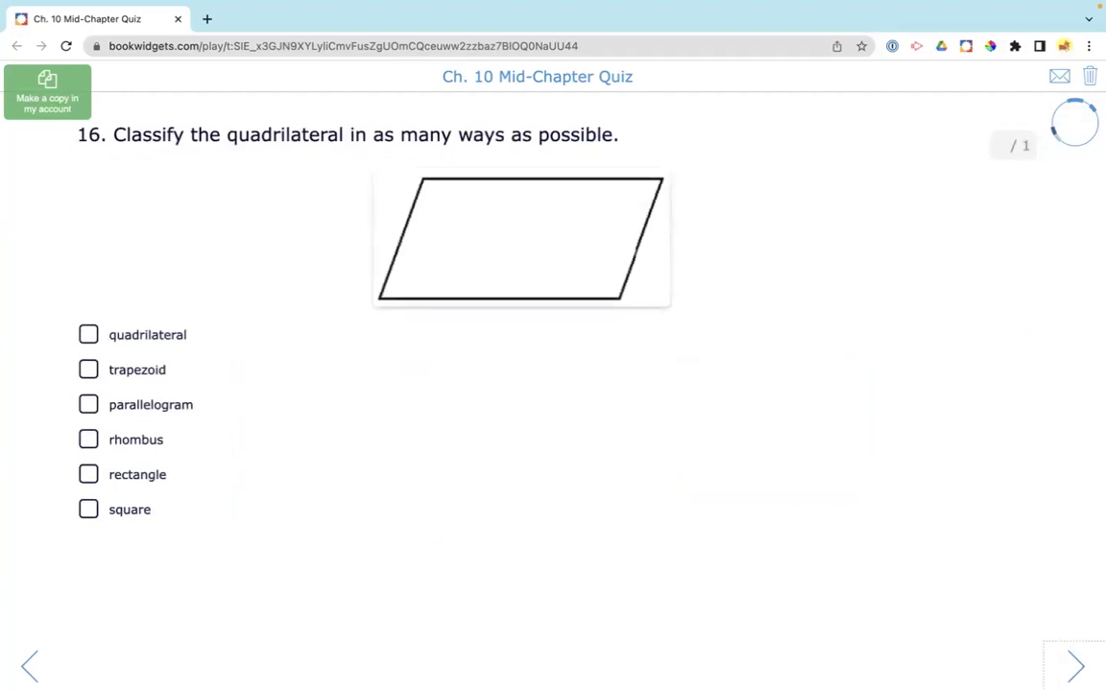
pyautogui.press('Return')
pyautogui.press('Return')
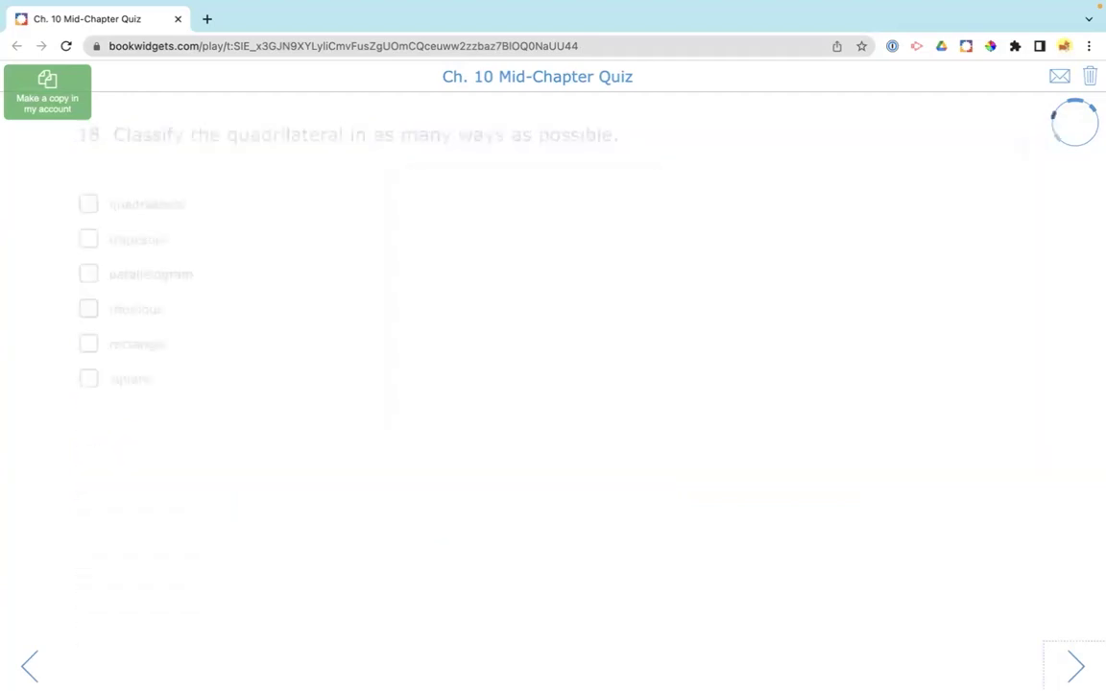
pyautogui.press('Return')
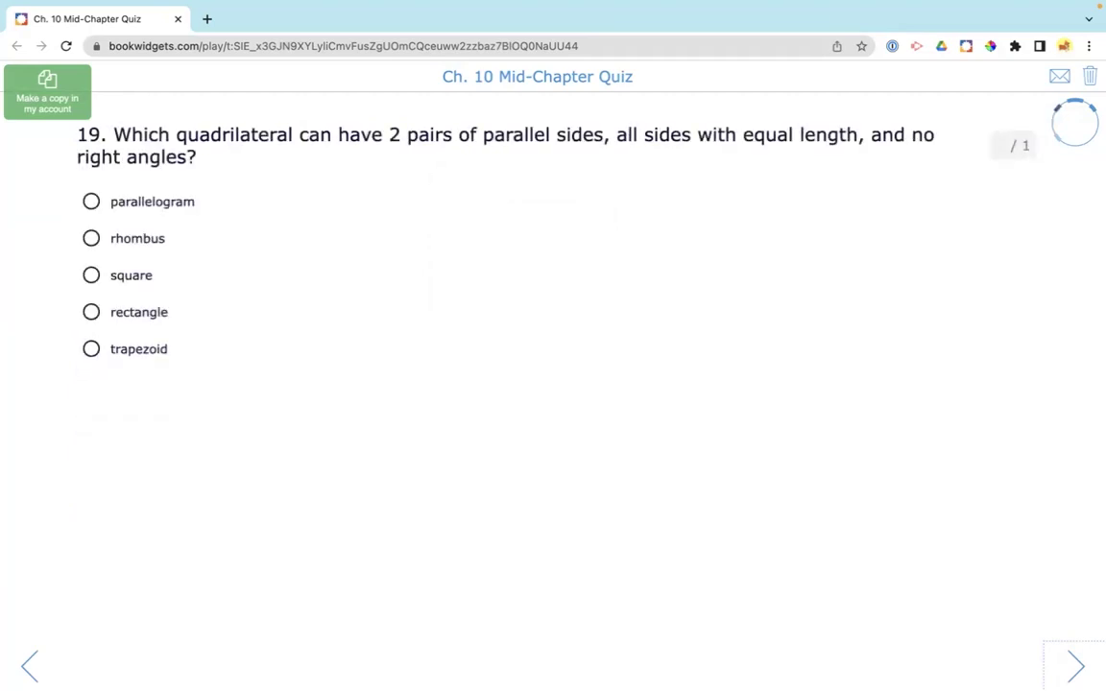
pyautogui.press('Return')
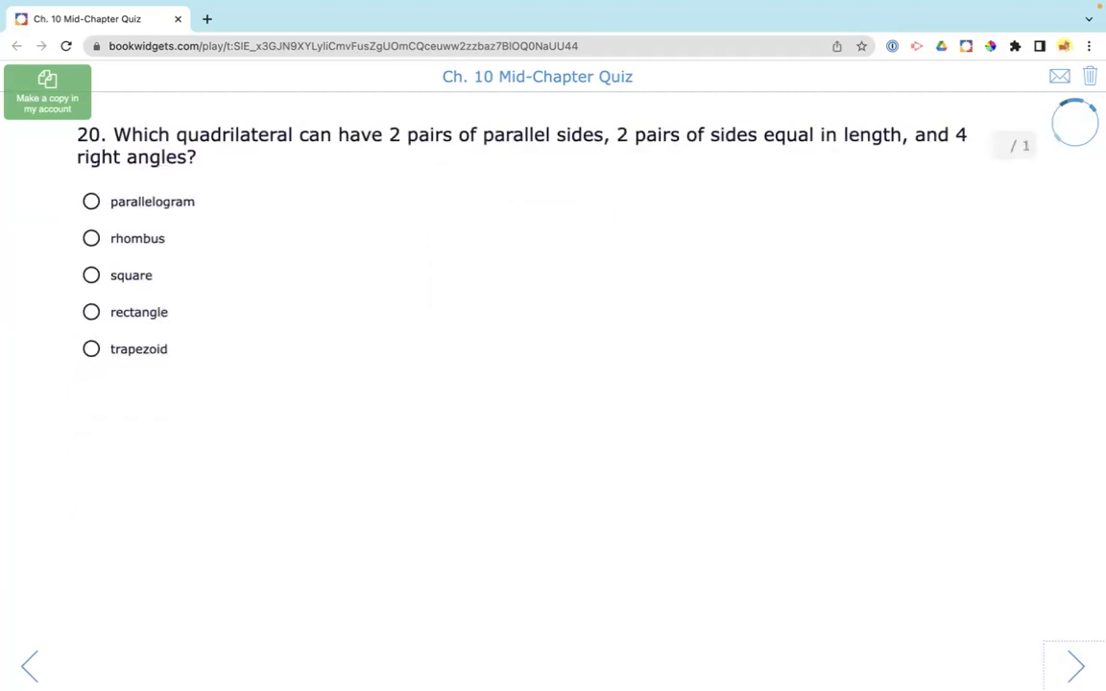
pyautogui.press('Return')
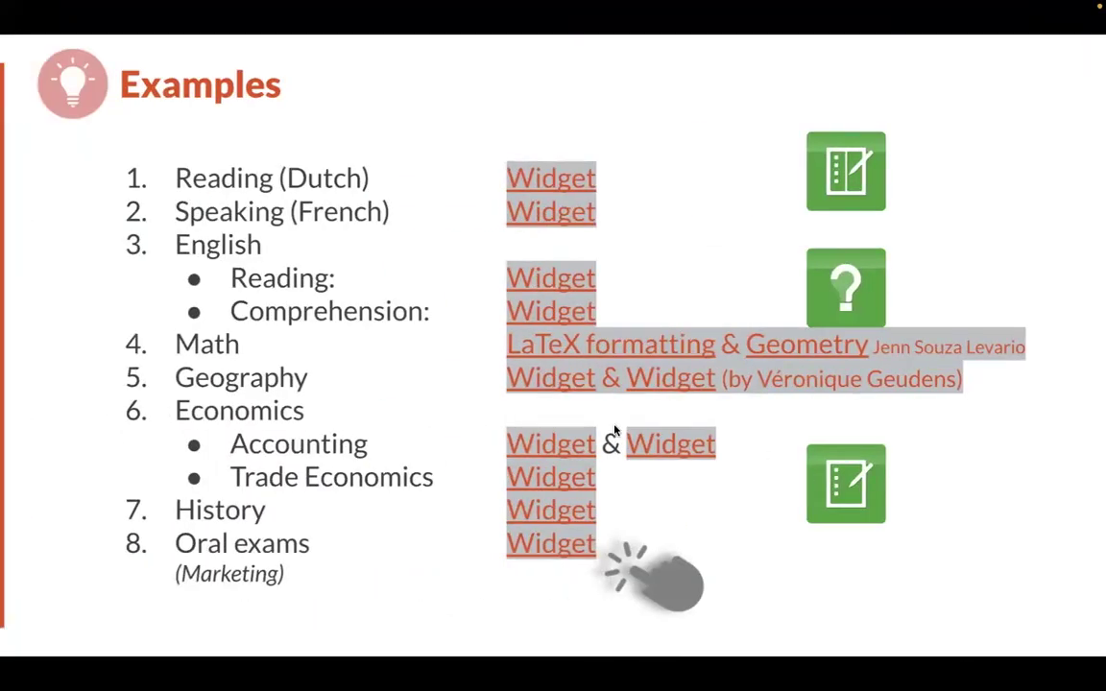
# Open the first Geography example in a new window and view its introduction and the W-questions overview.
pyautogui.rightClick(574, 404)
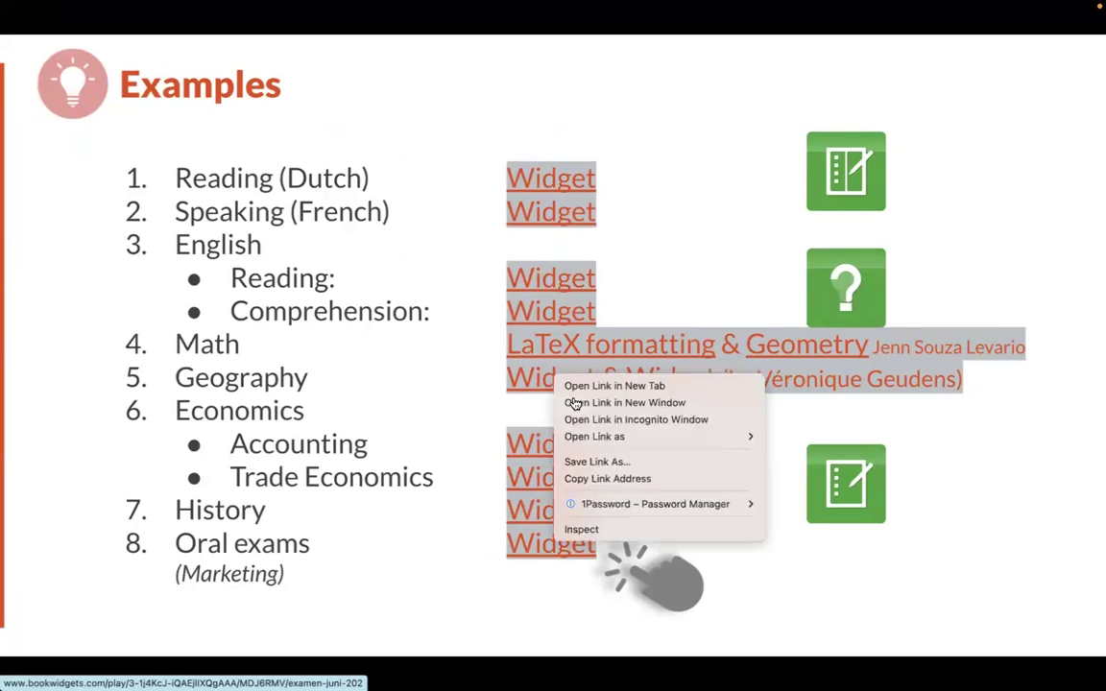
pyautogui.click(559, 404)
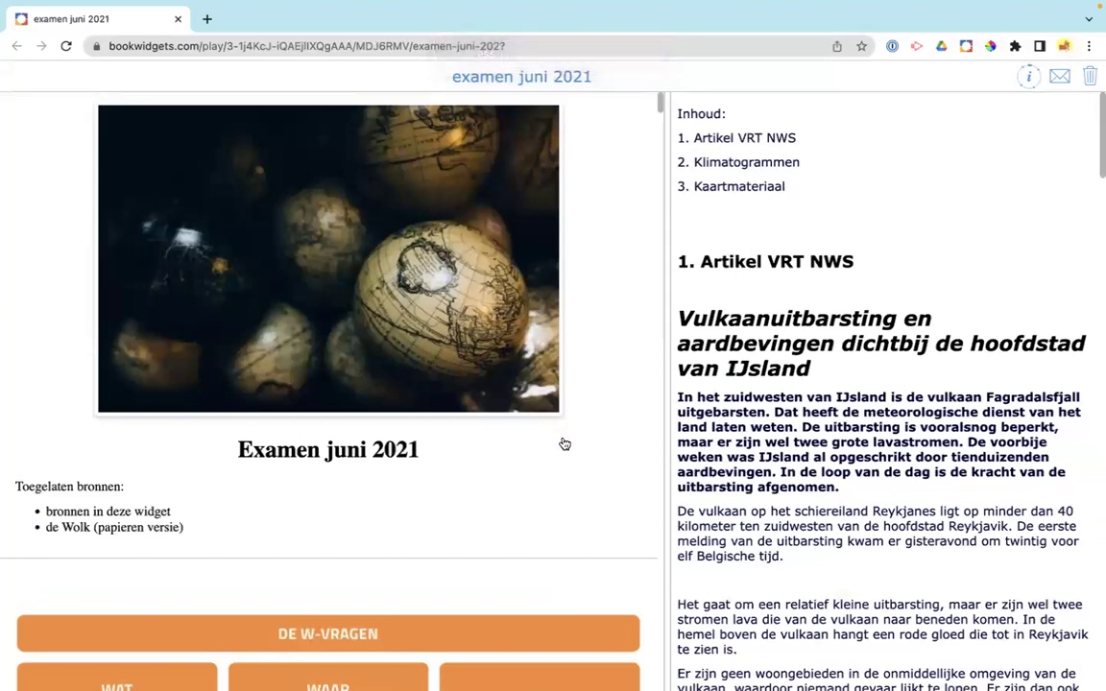
pyautogui.scroll(-1, 565, 444)
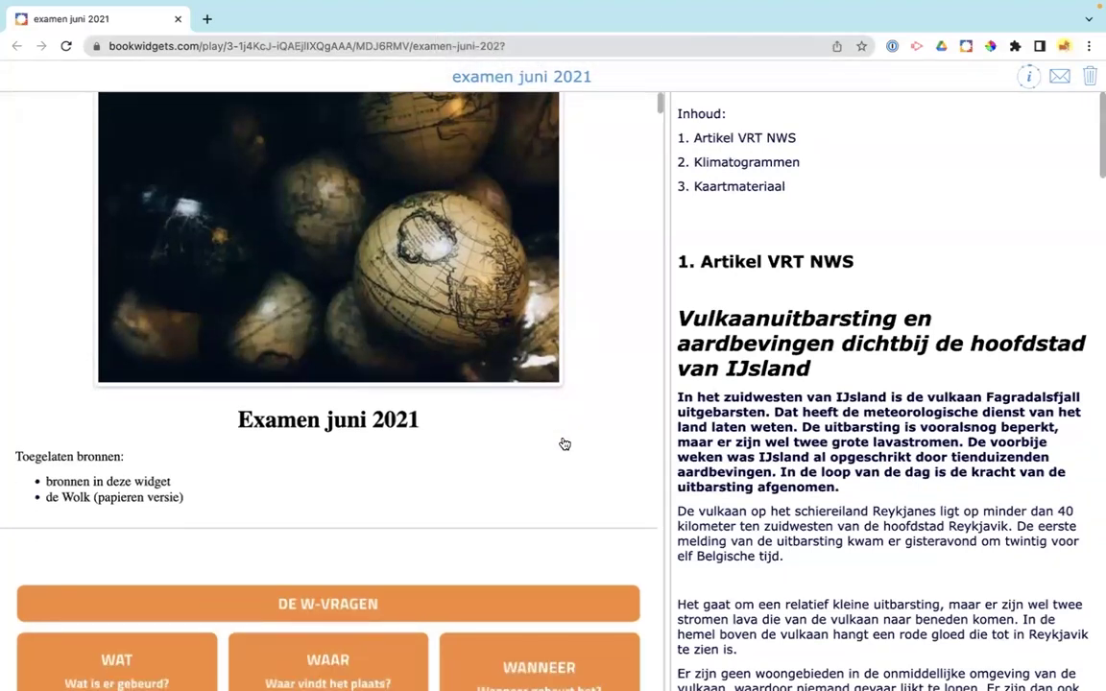
pyautogui.scroll(-5, 564, 444)
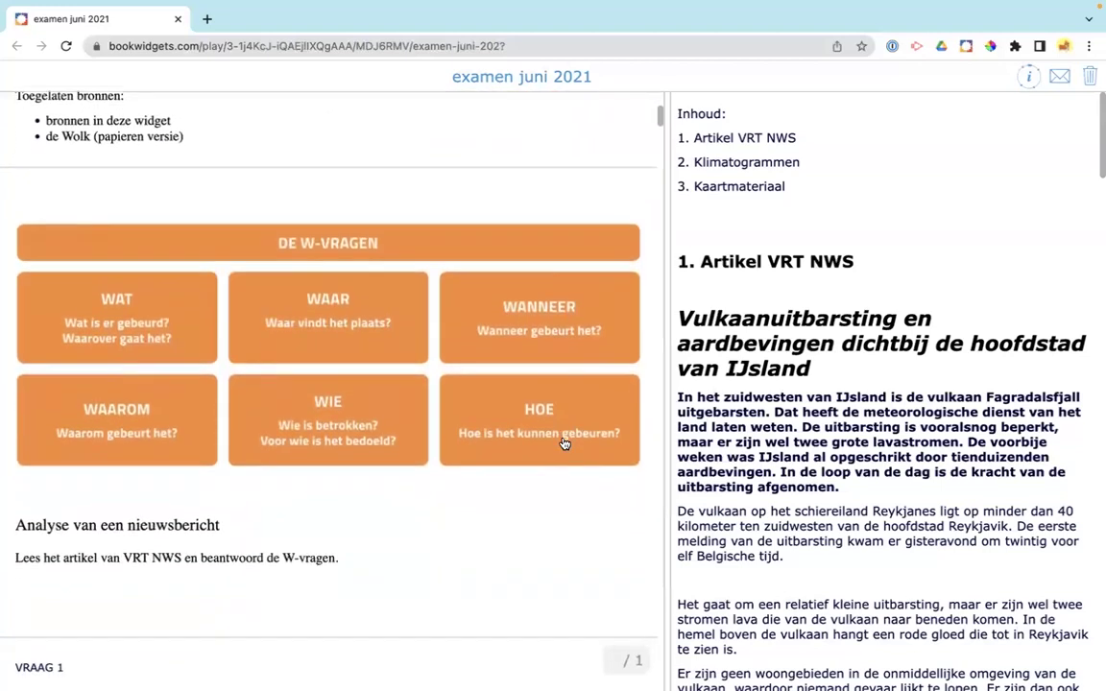
# Examine the first exam questions alongside the VRT NWS volcano article and adjust the divider between questions and sources.
pyautogui.scroll(-5, 564, 443)
pyautogui.scroll(-5, 565, 443)
pyautogui.scroll(-2, 564, 444)
pyautogui.scroll(-1, 840, 307)
pyautogui.scroll(-6, 840, 307)
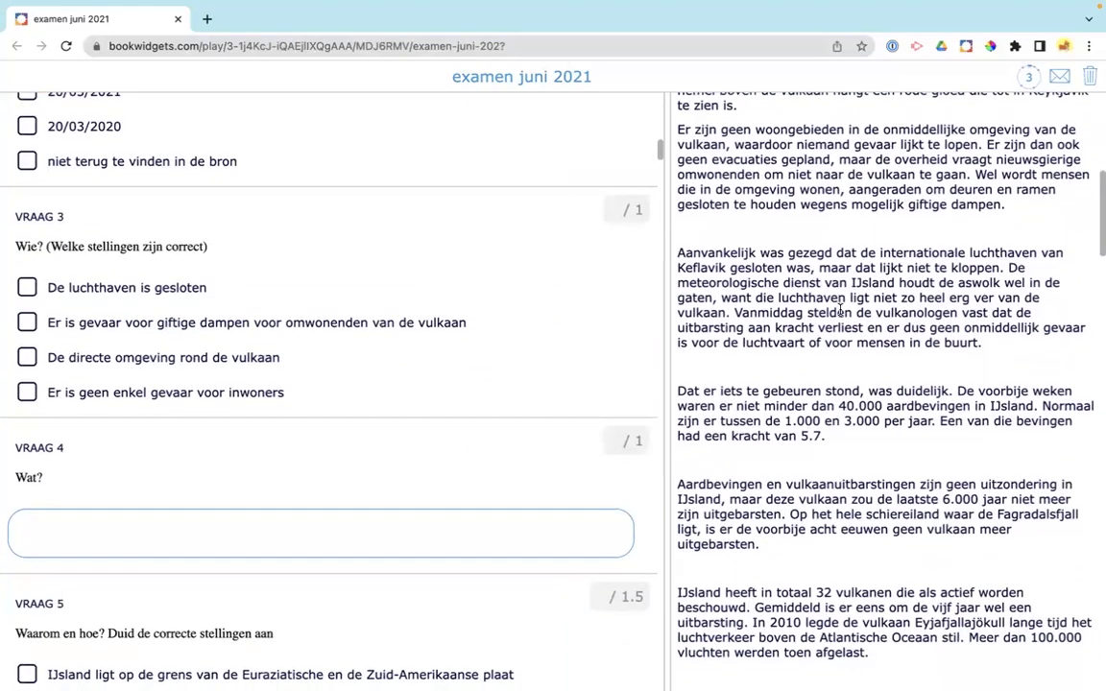
pyautogui.moveTo(664, 340); pyautogui.dragTo(641, 306)
pyautogui.moveTo(409, 302); pyautogui.dragTo(638, 294)
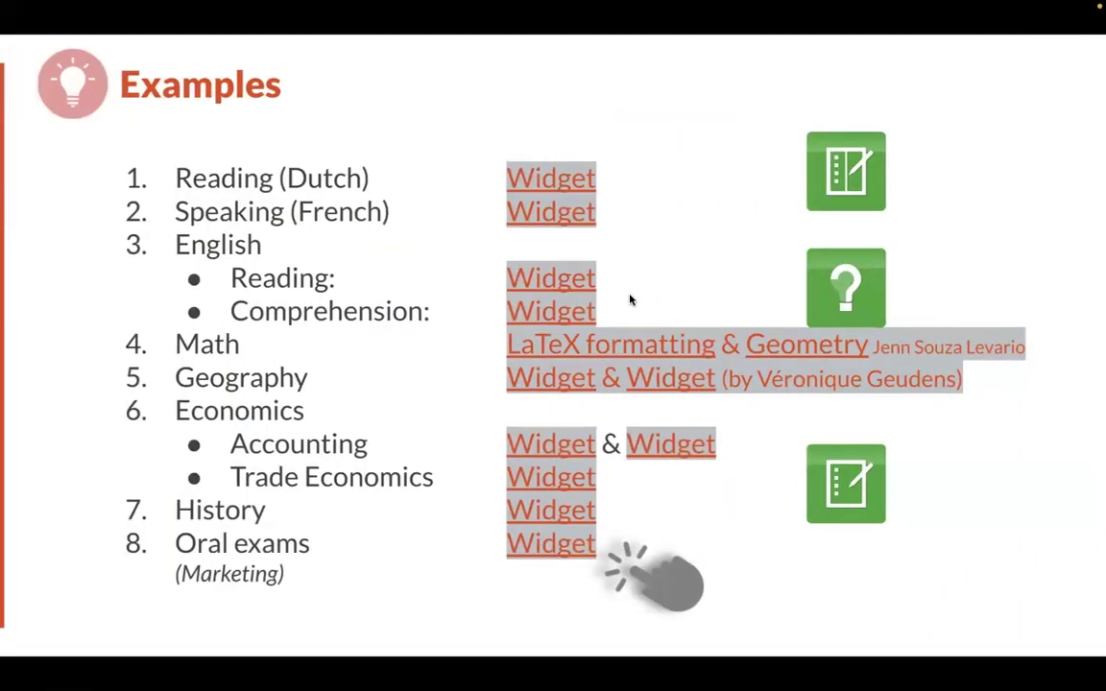
# Open the first Accounting example in a new window and page through to question 4, the T-account drawing task.
pyautogui.rightClick(540, 441)
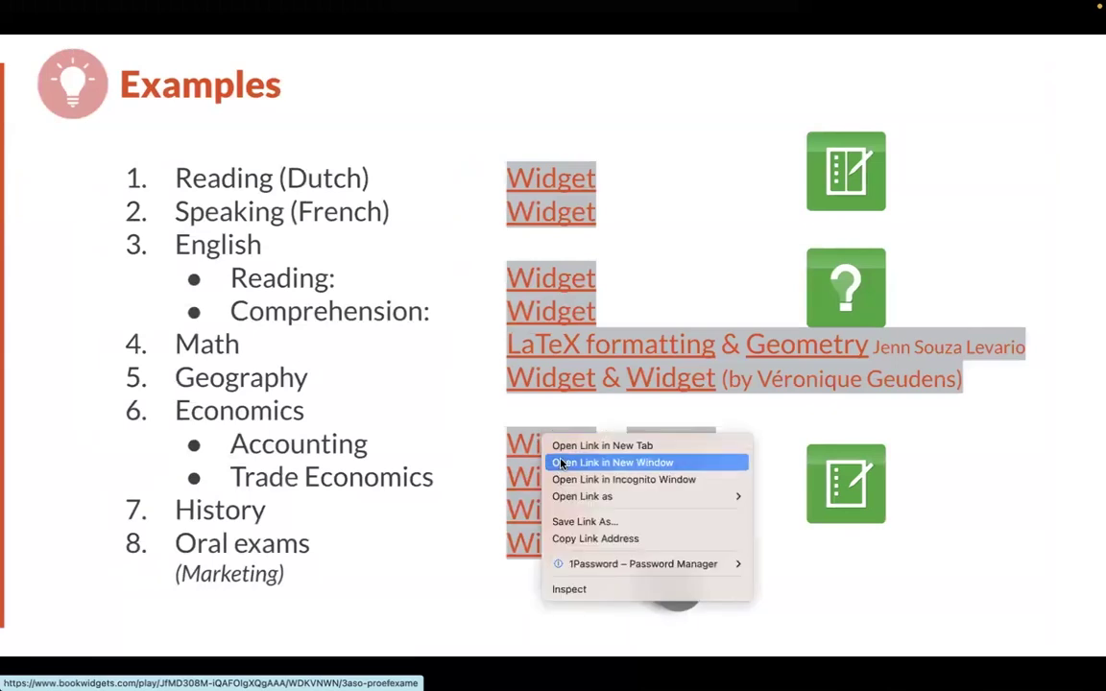
pyautogui.click(562, 463)
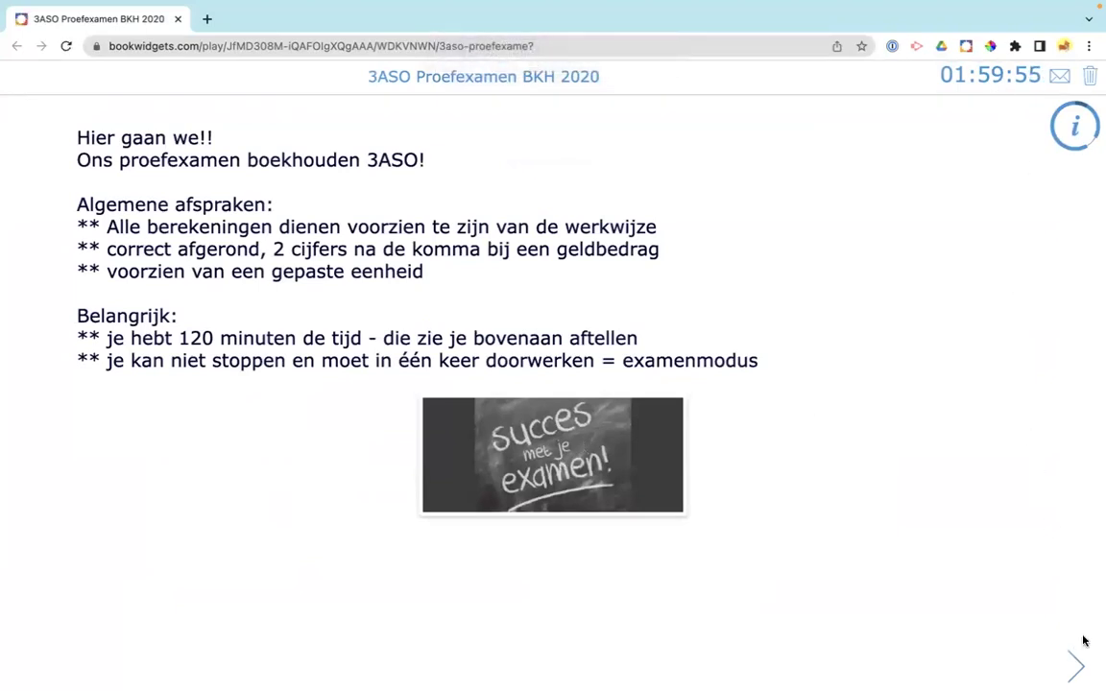
pyautogui.click(1075, 664)
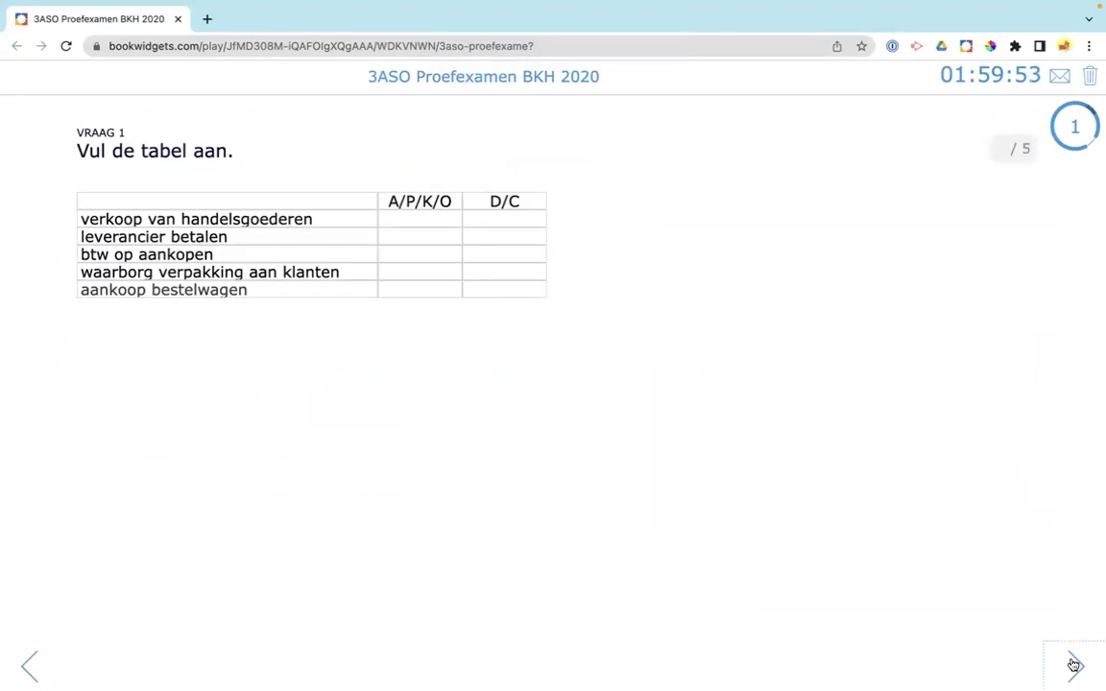
pyautogui.click(1073, 664)
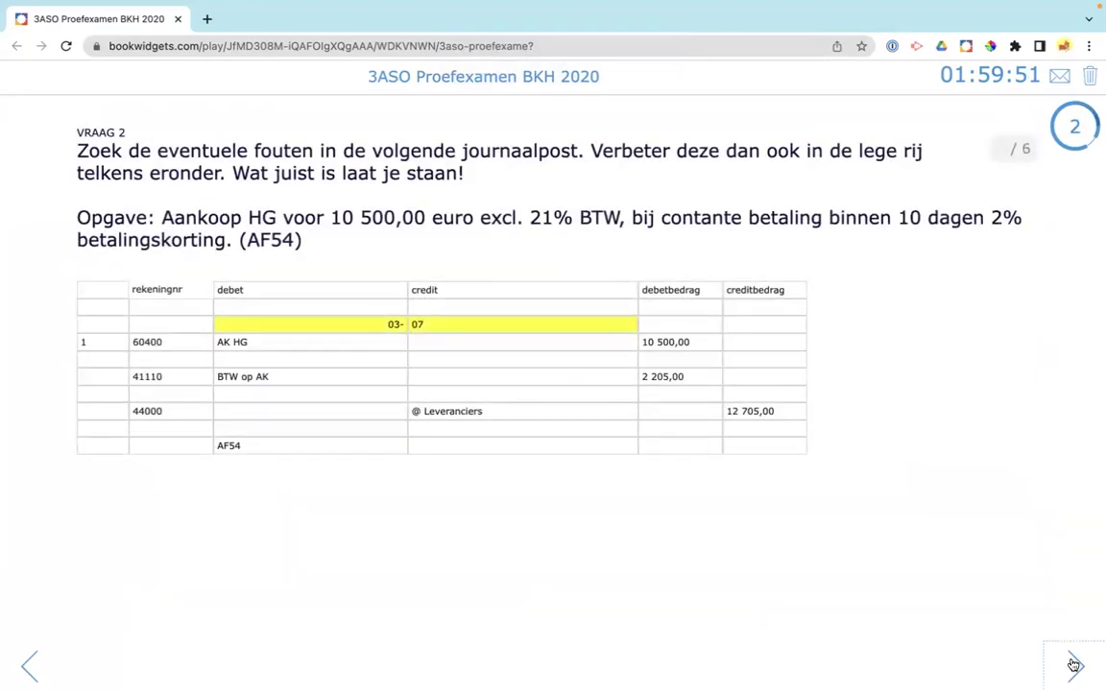
pyautogui.click(1073, 664)
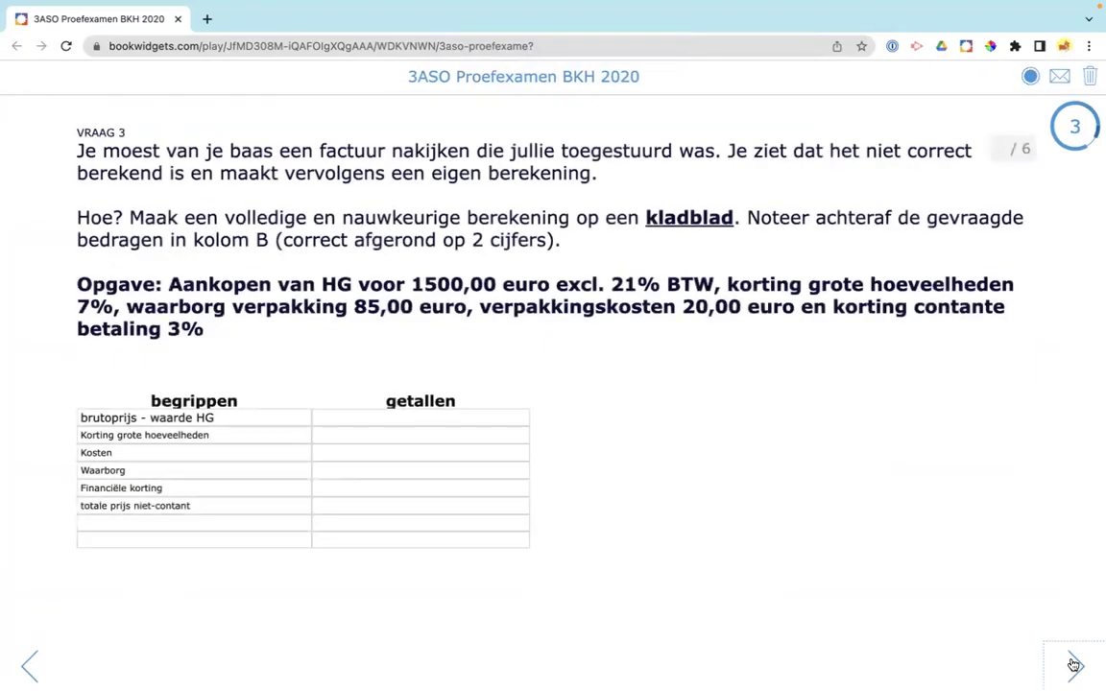
pyautogui.click(1073, 665)
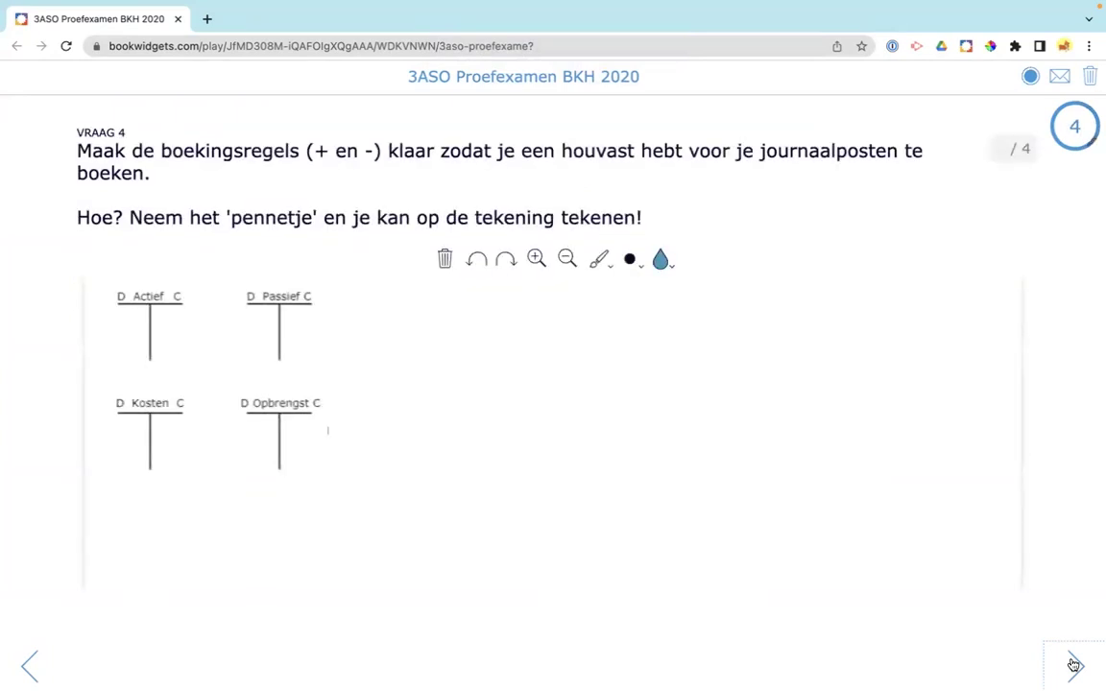
# Page through the journal entry questions of the 3ASO Proefexamen from question 5 to the closing page.
pyautogui.click(1073, 664)
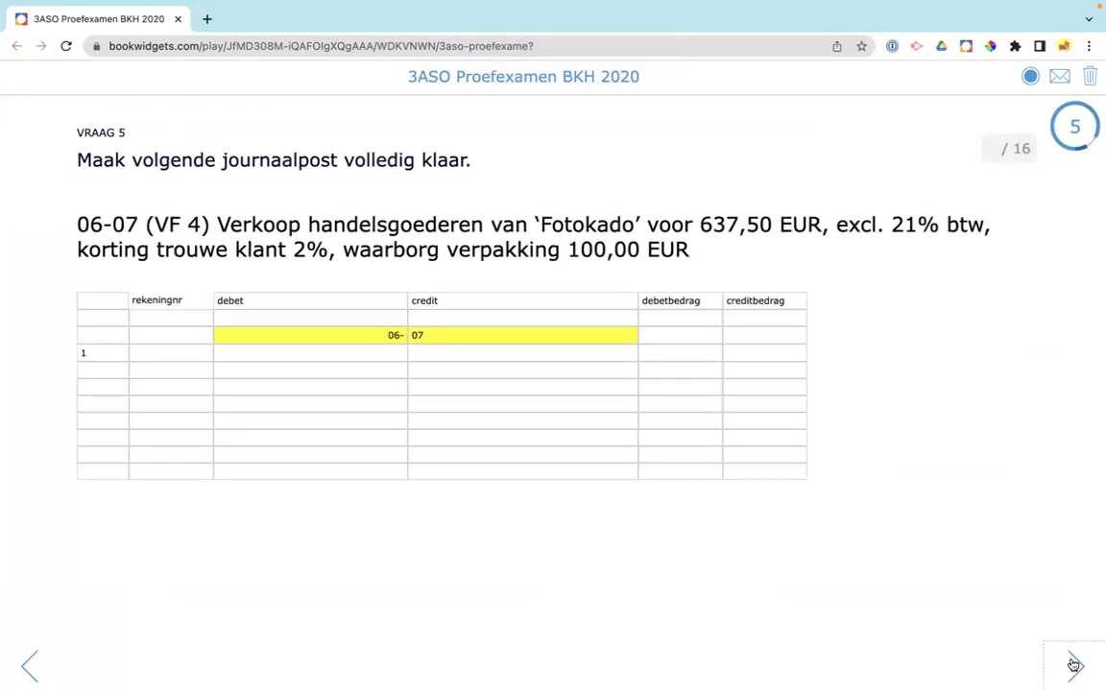
pyautogui.click(1073, 664)
pyautogui.click(1072, 664)
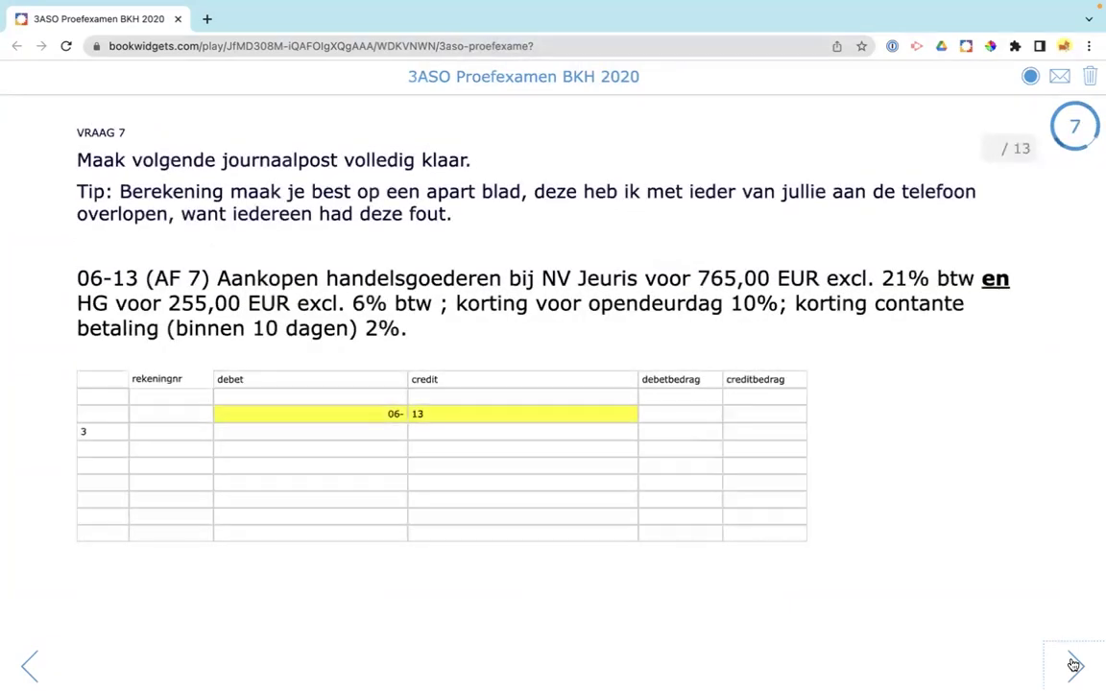
pyautogui.click(1073, 664)
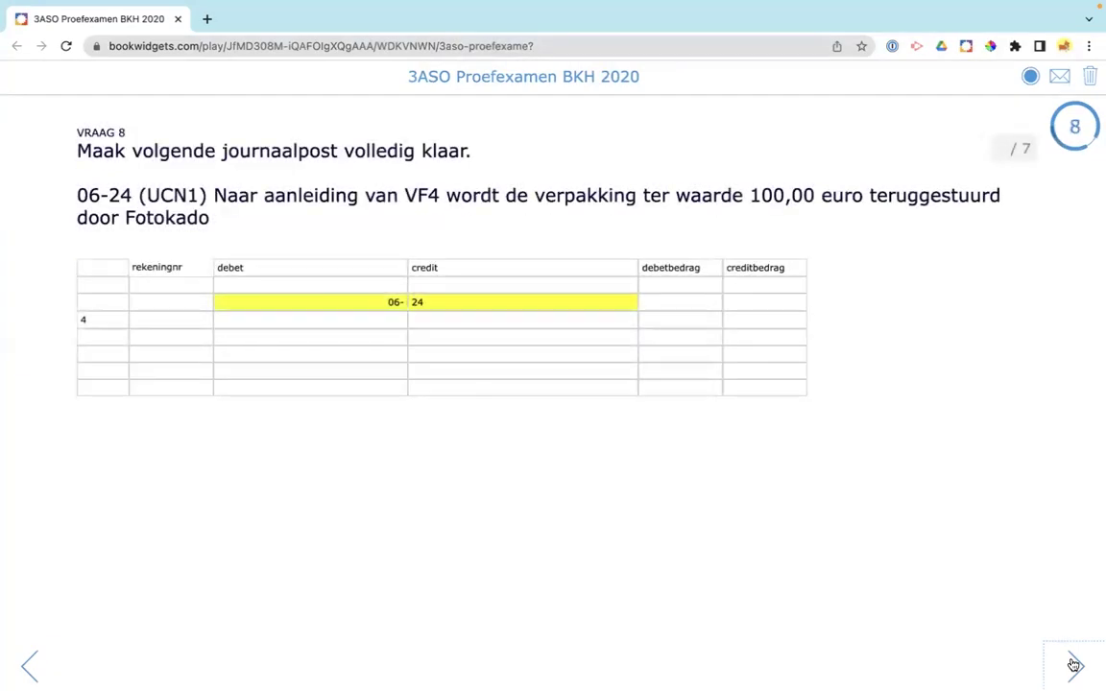
pyautogui.click(1073, 664)
pyautogui.click(1073, 664)
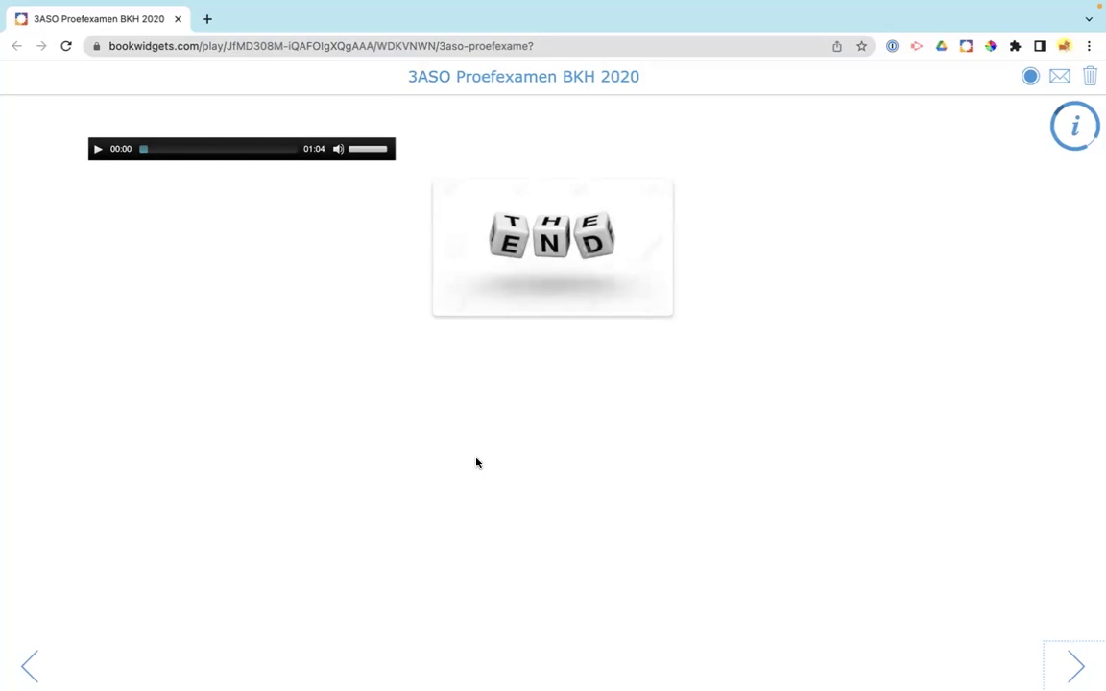
# Return to the Examples slide, open the second Accounting example in a new window and view its foreword.
pyautogui.hotkey('ctrl', 'Left')
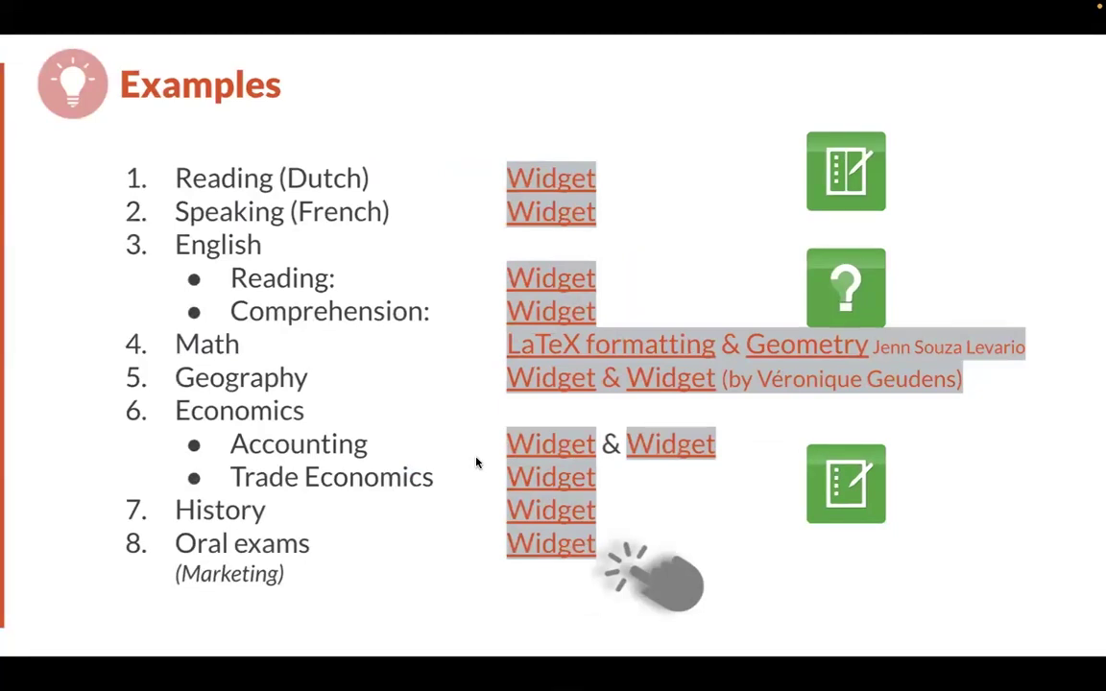
pyautogui.rightClick(649, 448)
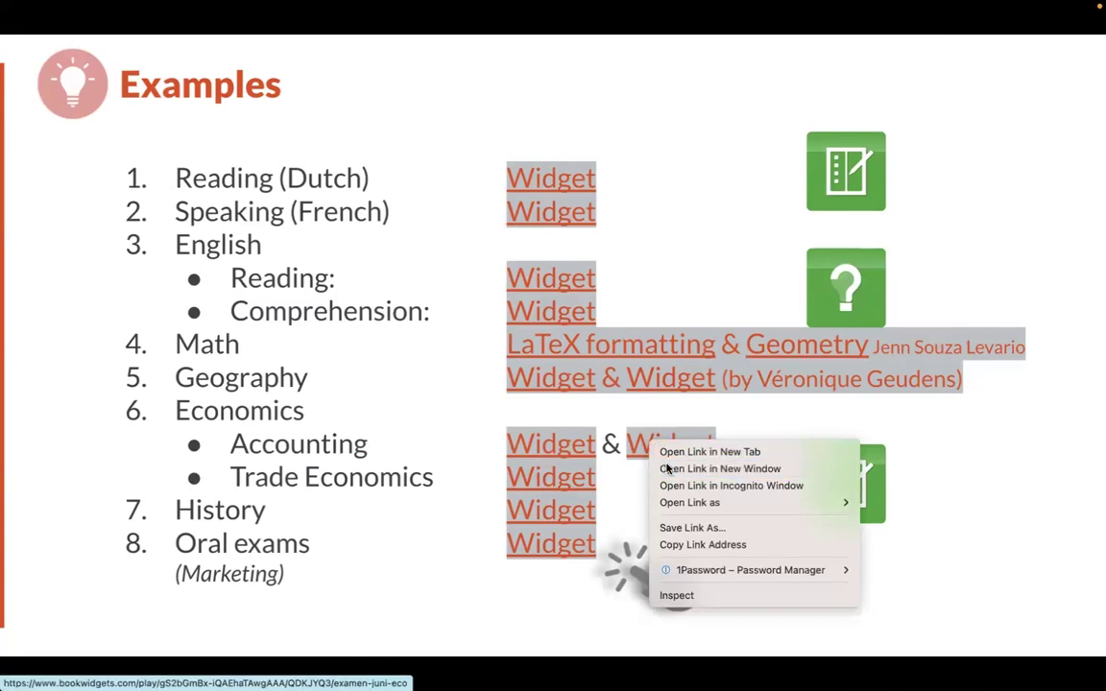
pyautogui.click(668, 468)
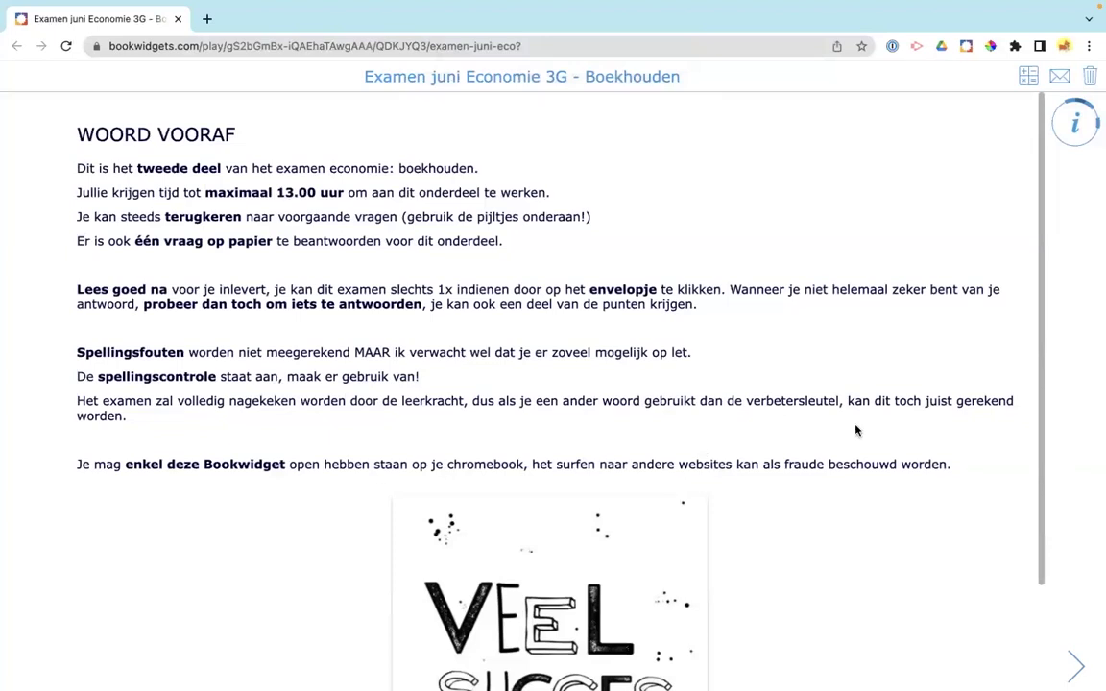
pyautogui.scroll(-1, 856, 431)
pyautogui.scroll(1, 857, 430)
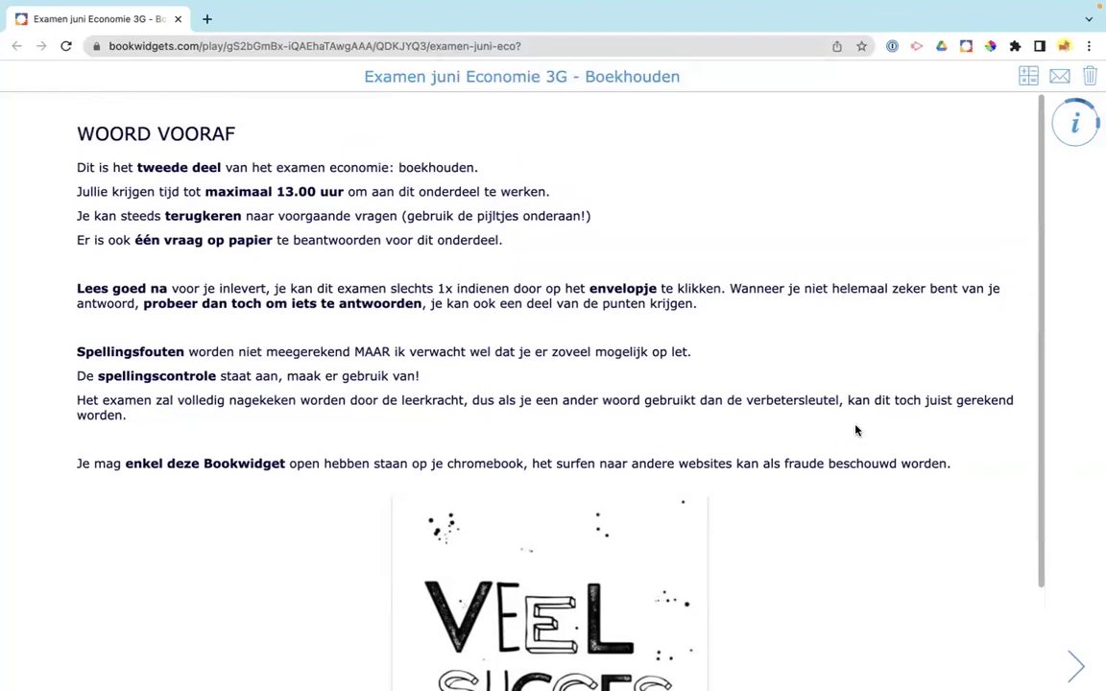
# Page through the Economie 3G - Boekhouden exam to question 4, the trial balance table.
pyautogui.click(1076, 669)
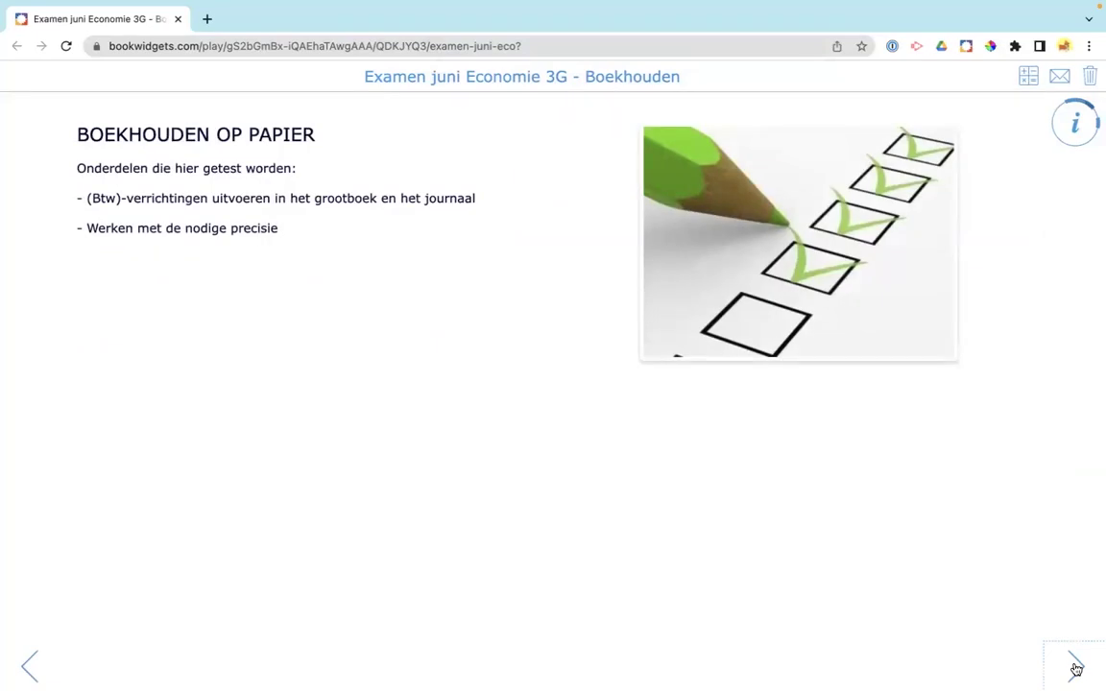
pyautogui.click(1076, 669)
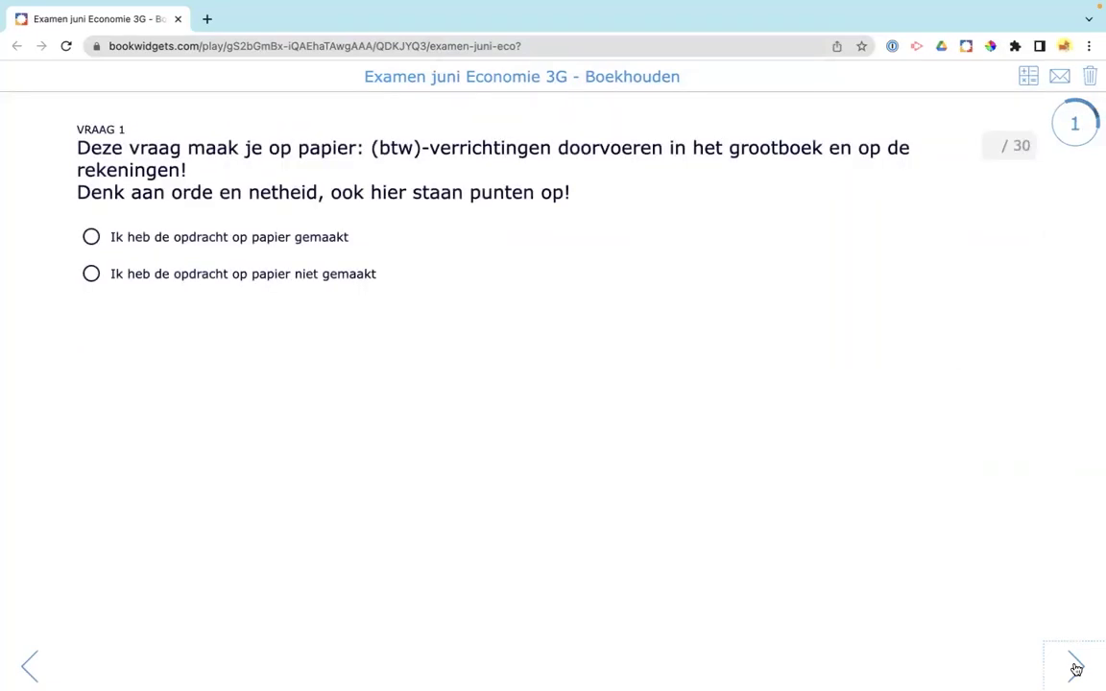
pyautogui.click(1076, 669)
pyautogui.click(1076, 668)
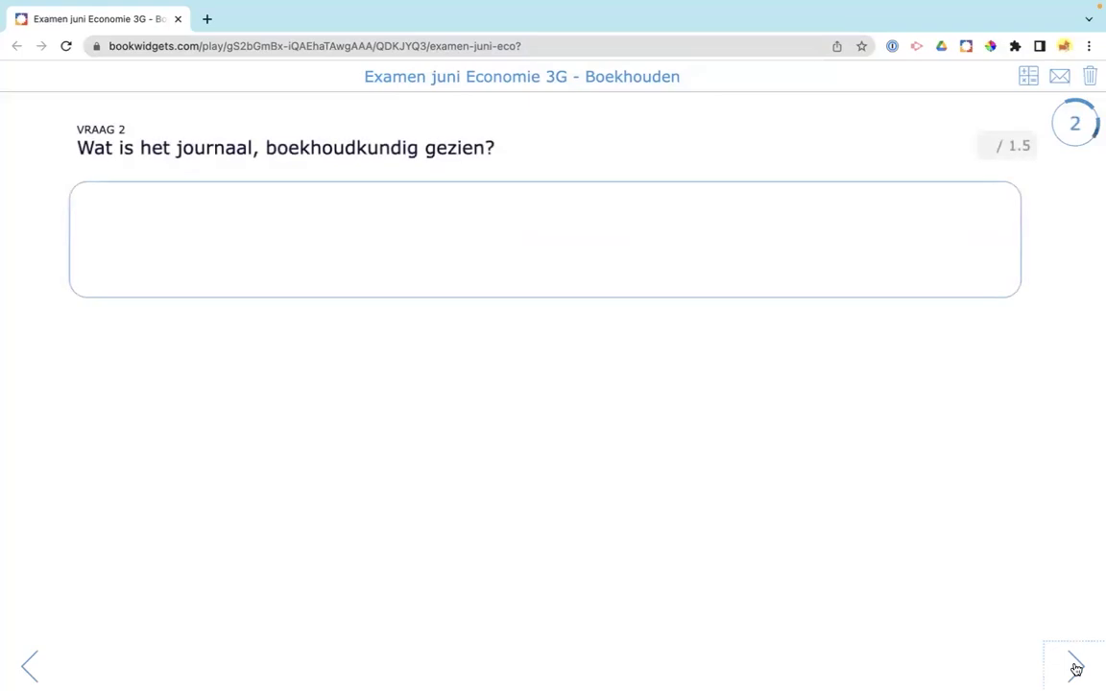
pyautogui.click(1076, 669)
pyautogui.click(1076, 669)
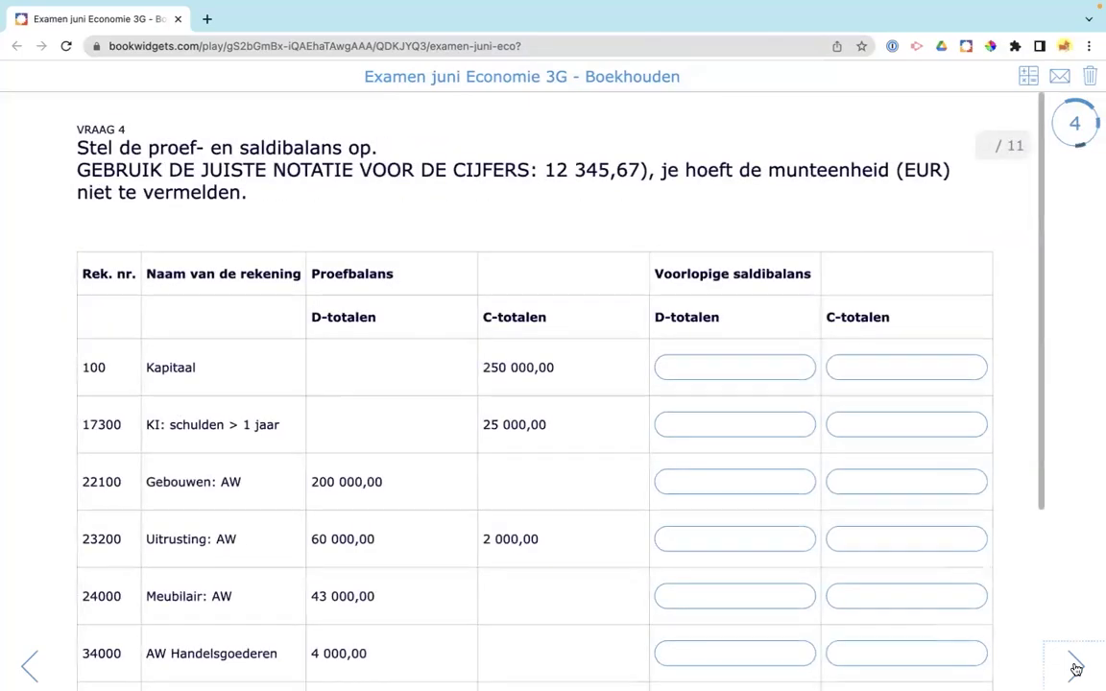
# Page past the trial balance question, return to the Examples slide and open the History example in a new window.
pyautogui.click(1076, 669)
pyautogui.click(1076, 669)
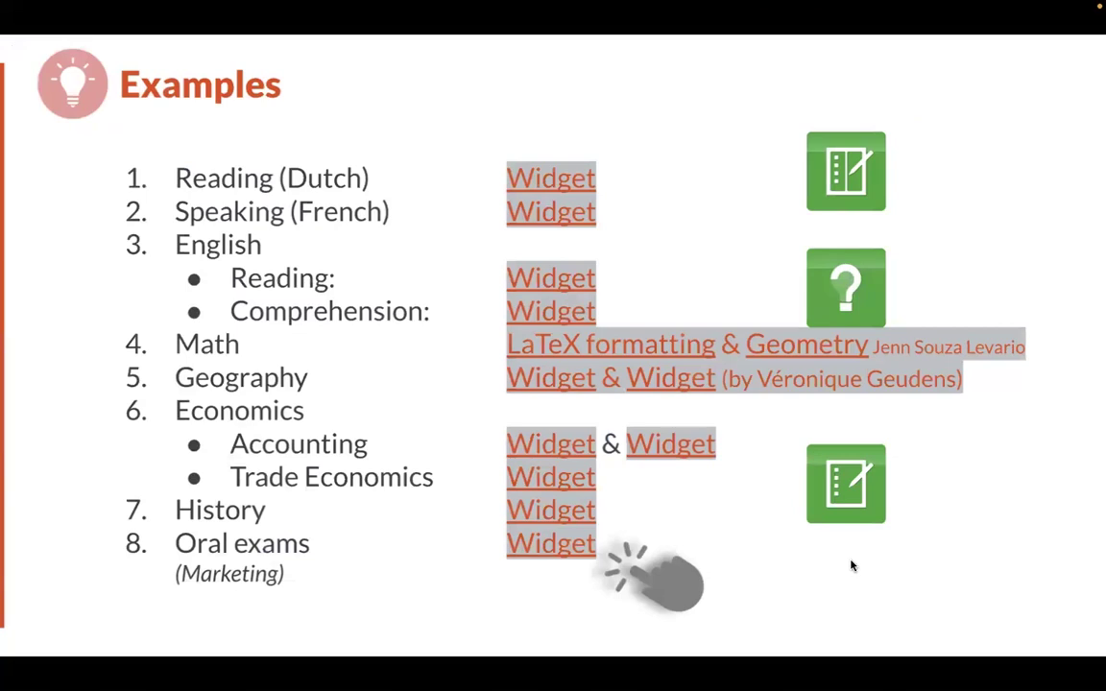
pyautogui.rightClick(550, 516)
pyautogui.click(565, 538)
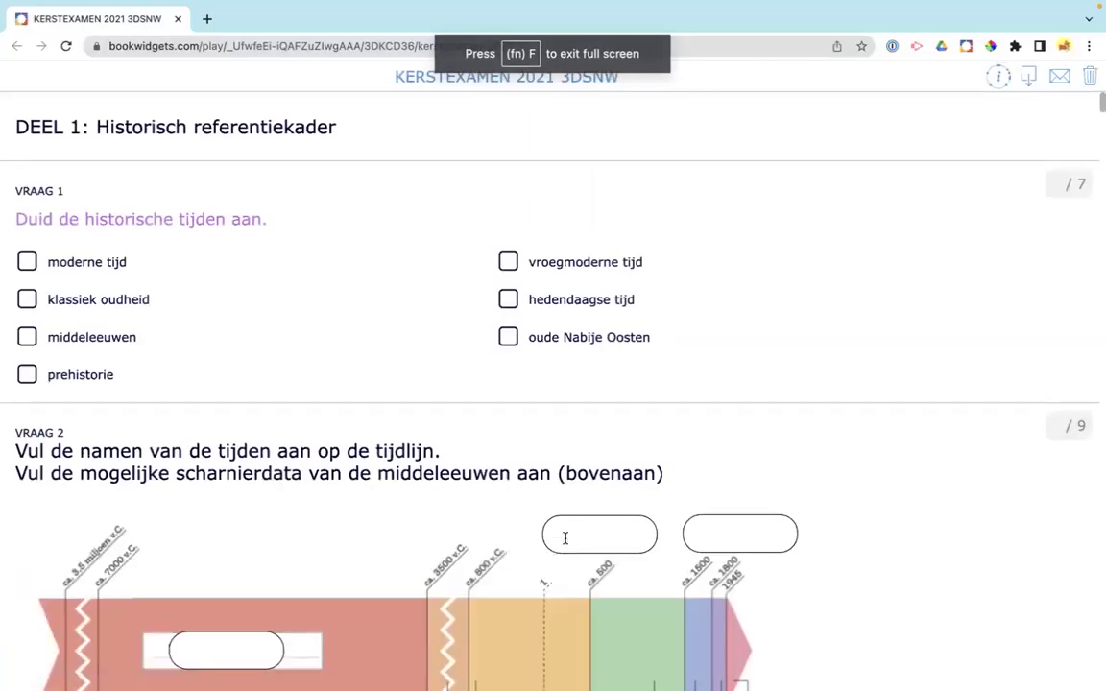
# Examine questions 1 to 4 in DEEL 1 of the KERSTEXAMEN 2021 3DSNW, including the timeline, map and sorting tasks.
pyautogui.scroll(-3, 424, 435)
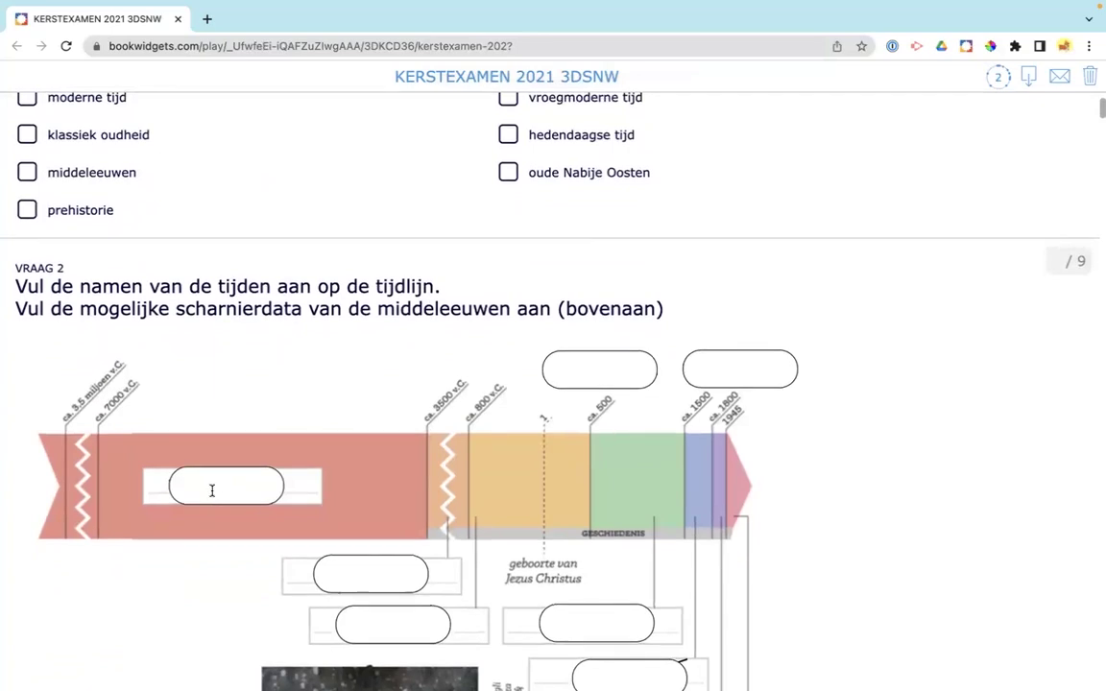
pyautogui.scroll(-3, 212, 490)
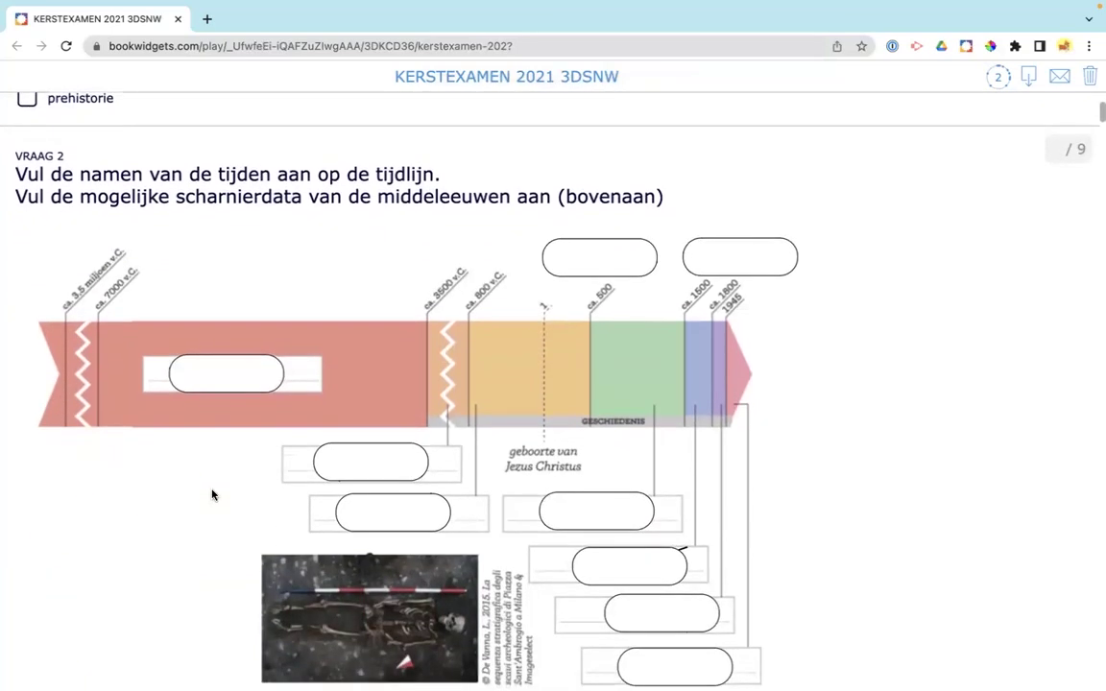
pyautogui.scroll(-5, 212, 495)
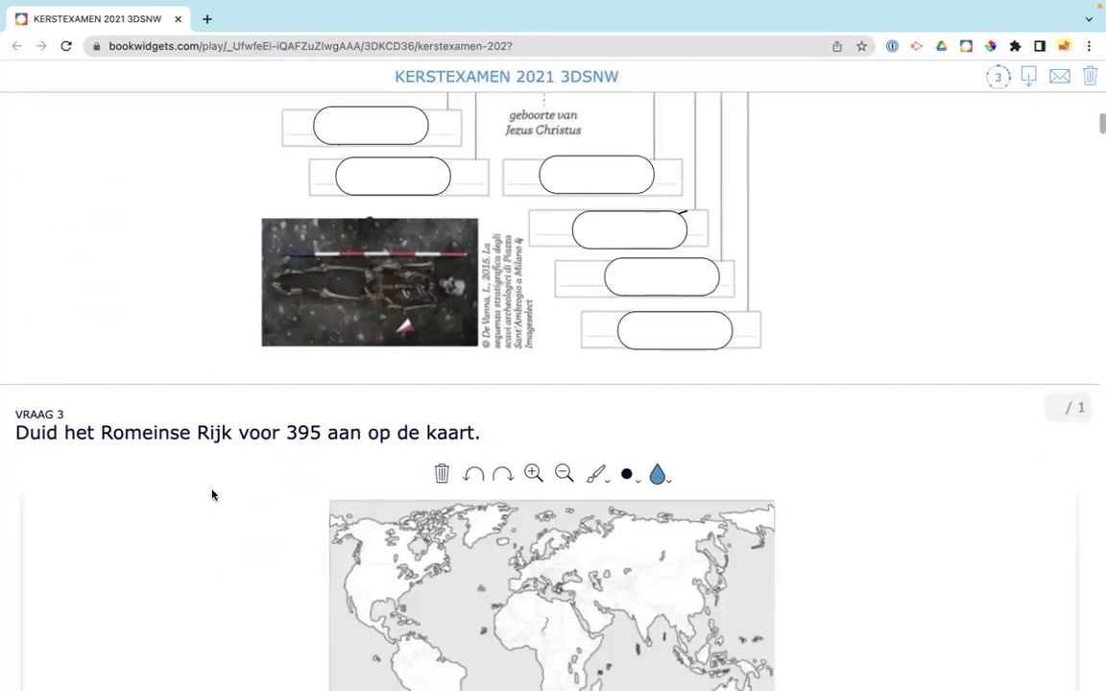
pyautogui.scroll(-1, 212, 494)
pyautogui.scroll(-1, 212, 492)
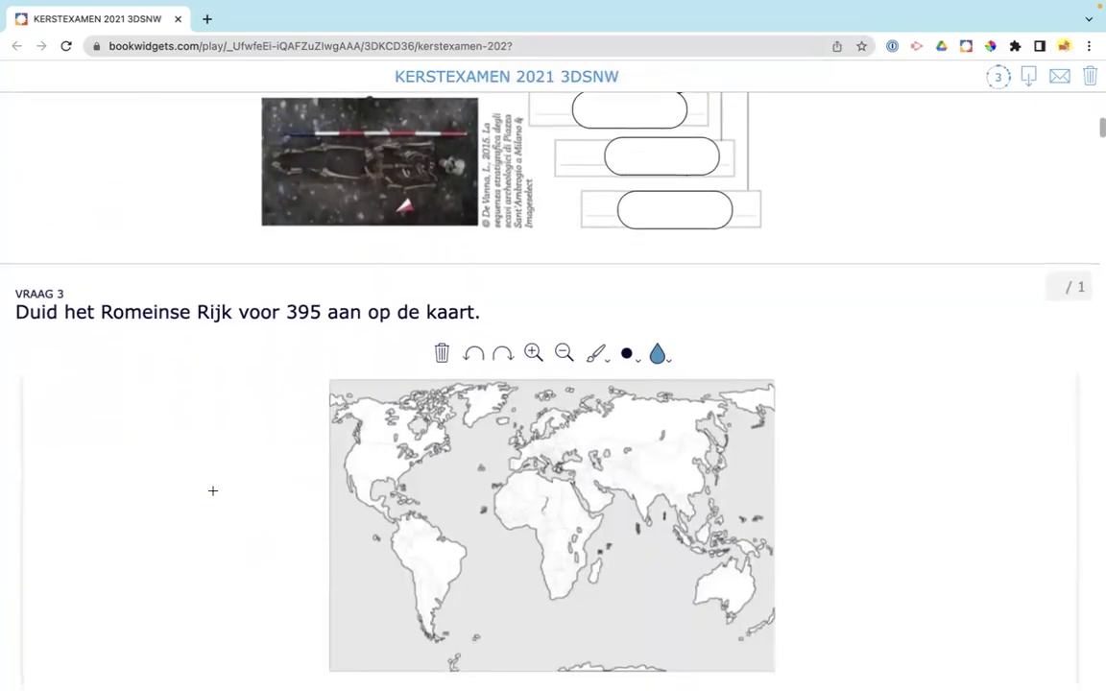
pyautogui.scroll(-1, 212, 490)
pyautogui.scroll(-1, 212, 490)
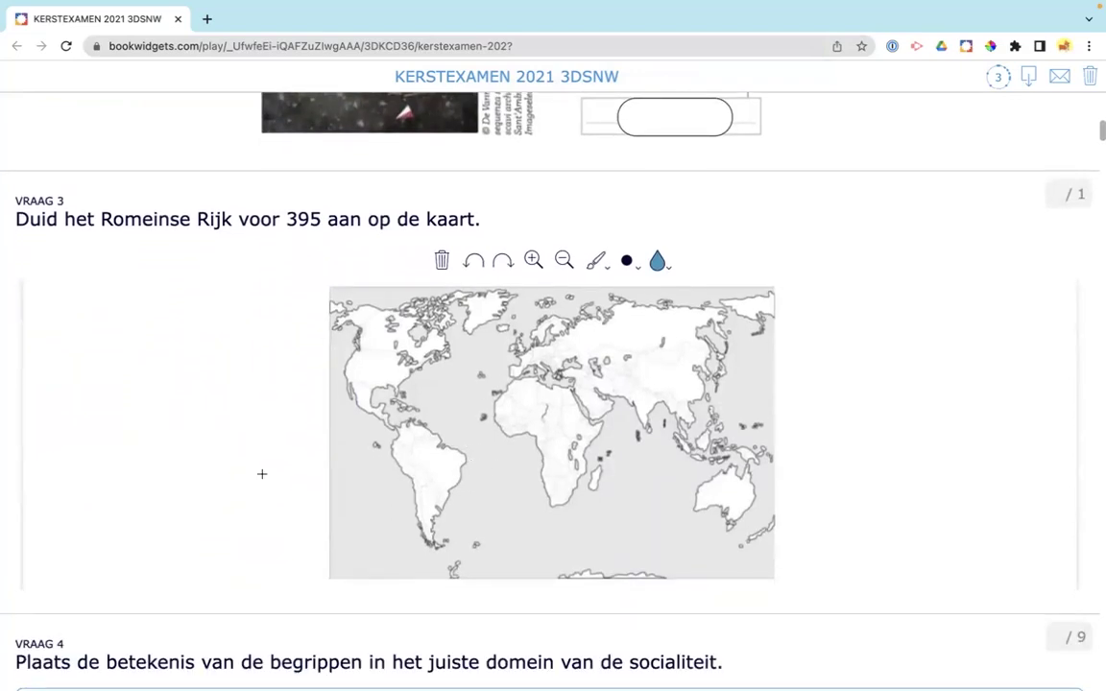
pyautogui.scroll(-3, 191, 416)
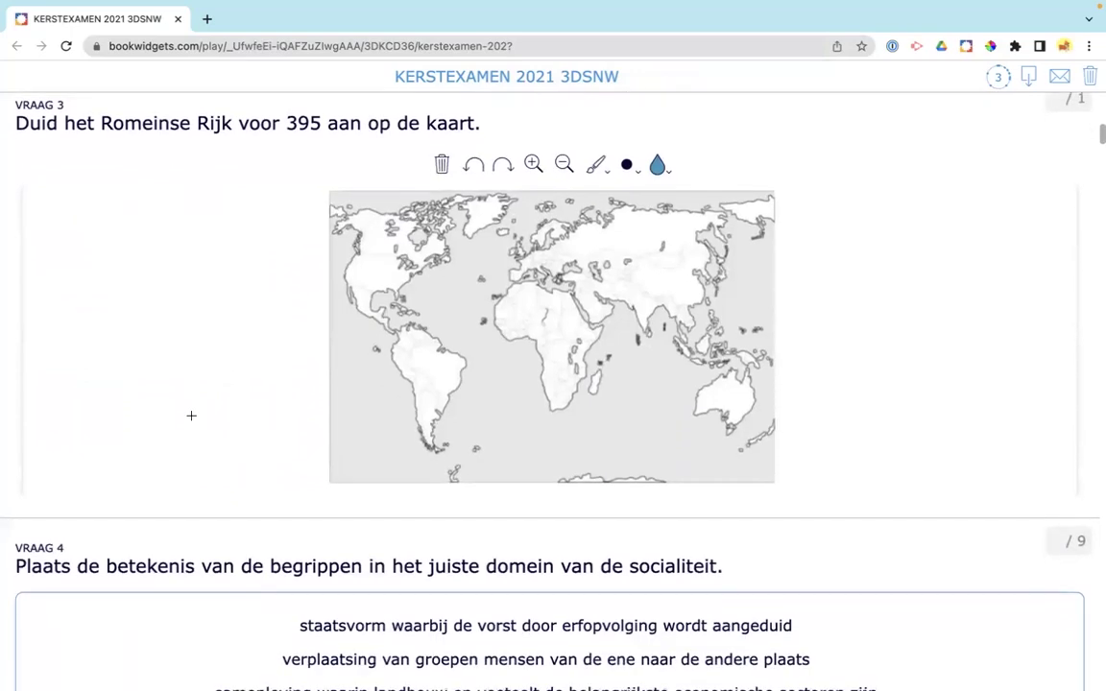
pyautogui.scroll(-7, 191, 416)
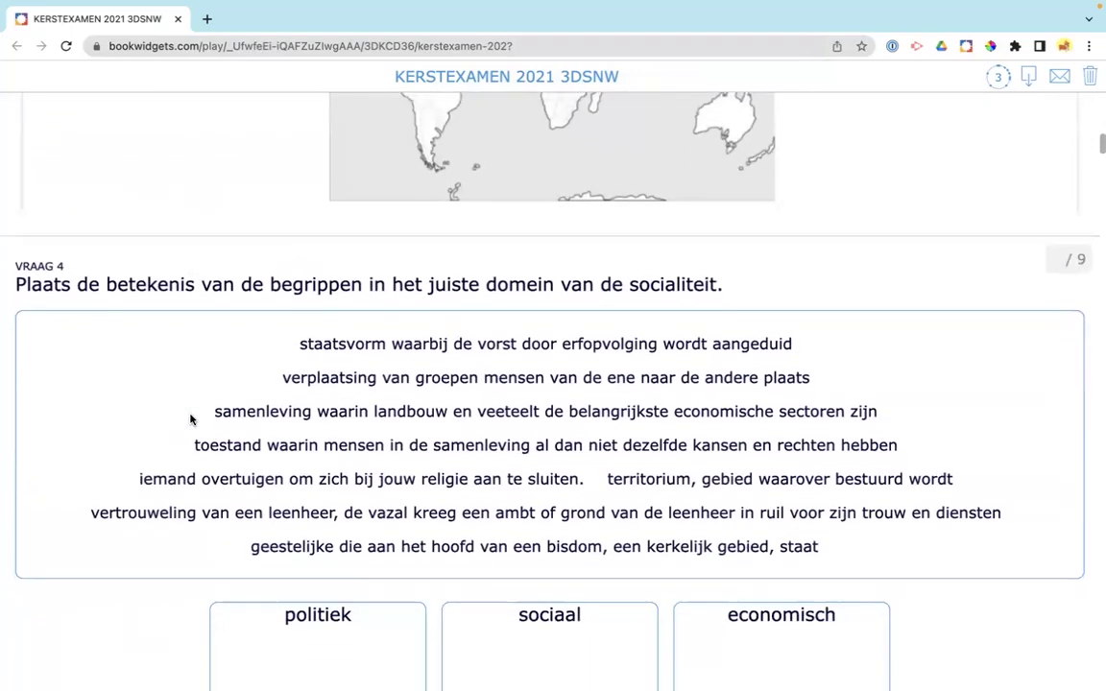
pyautogui.scroll(-5, 190, 416)
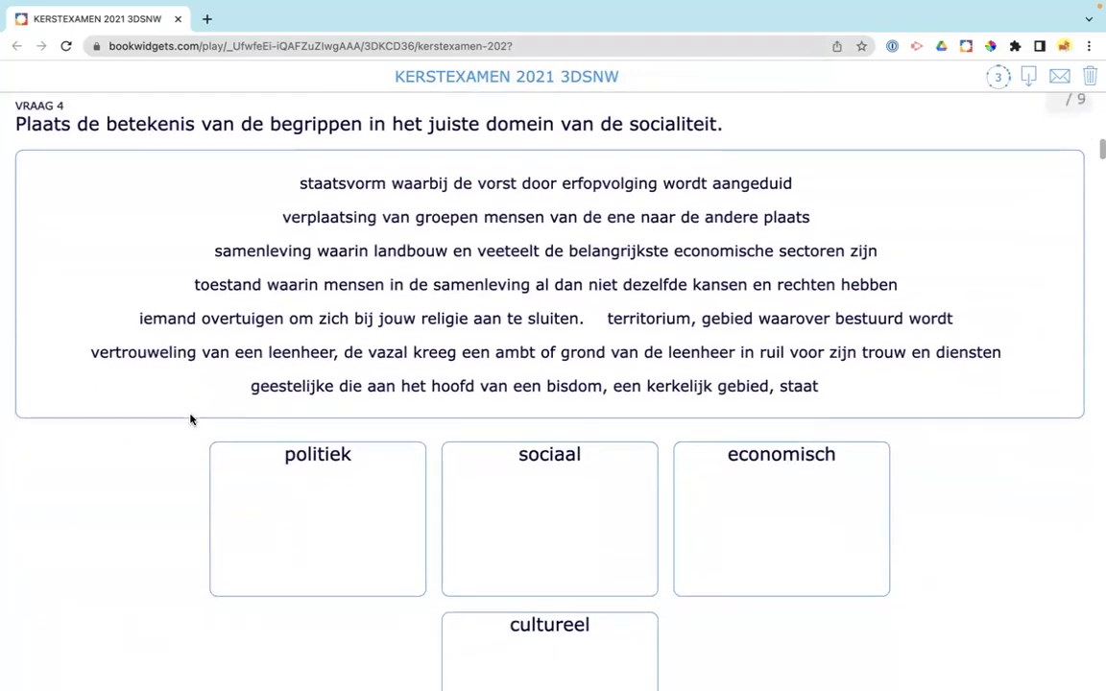
pyautogui.scroll(-10, 191, 420)
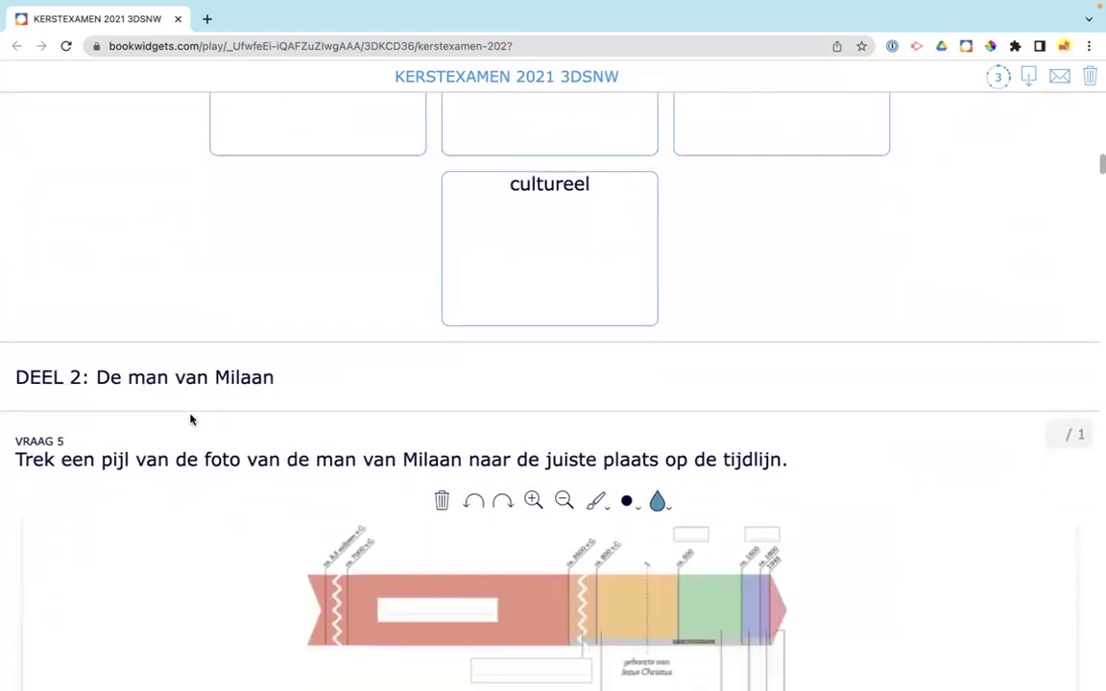
# Examine DEEL 2 about De man van Milaan, from the timeline arrow task through the source article to question 9.
pyautogui.scroll(-9, 191, 420)
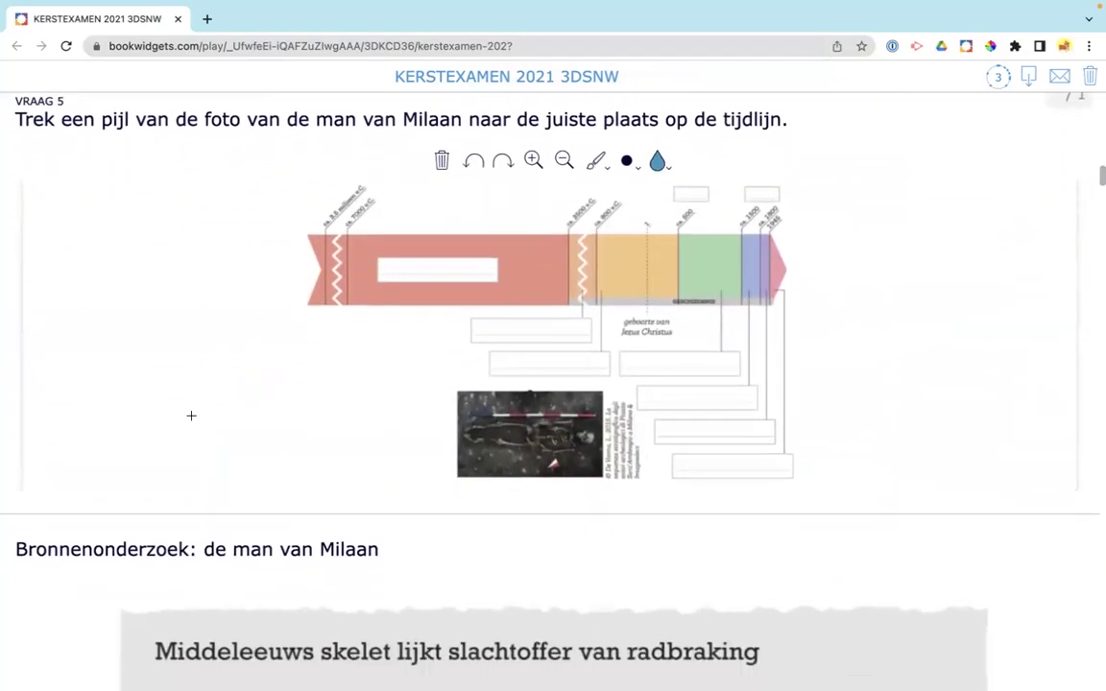
pyautogui.scroll(-6, 191, 420)
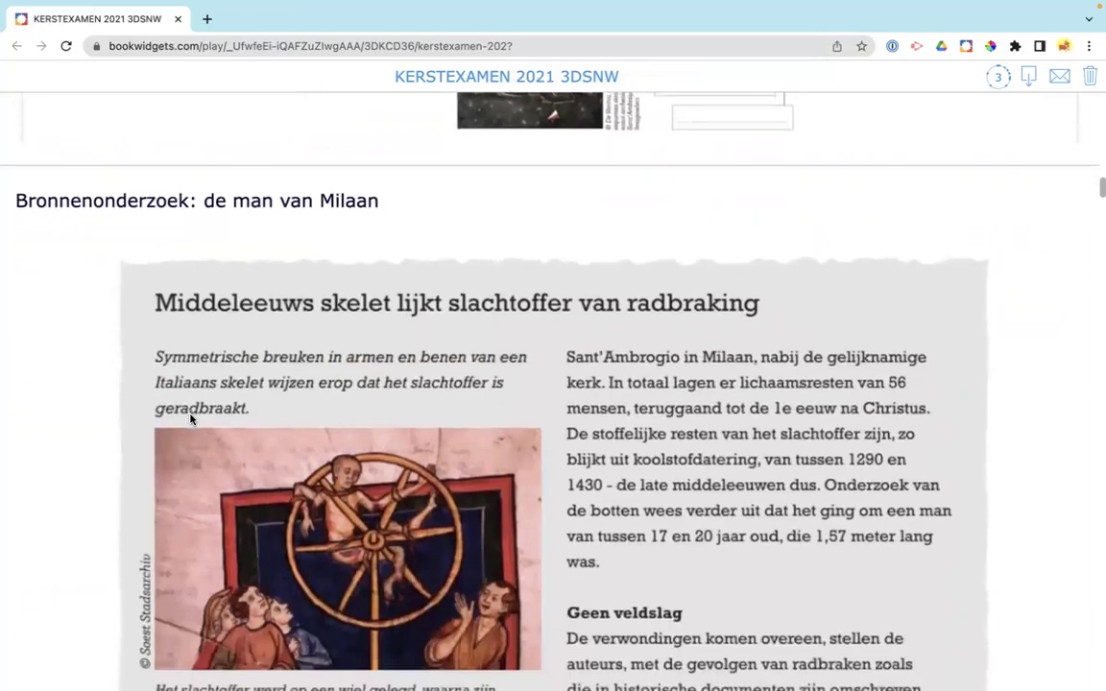
pyautogui.scroll(-9, 191, 419)
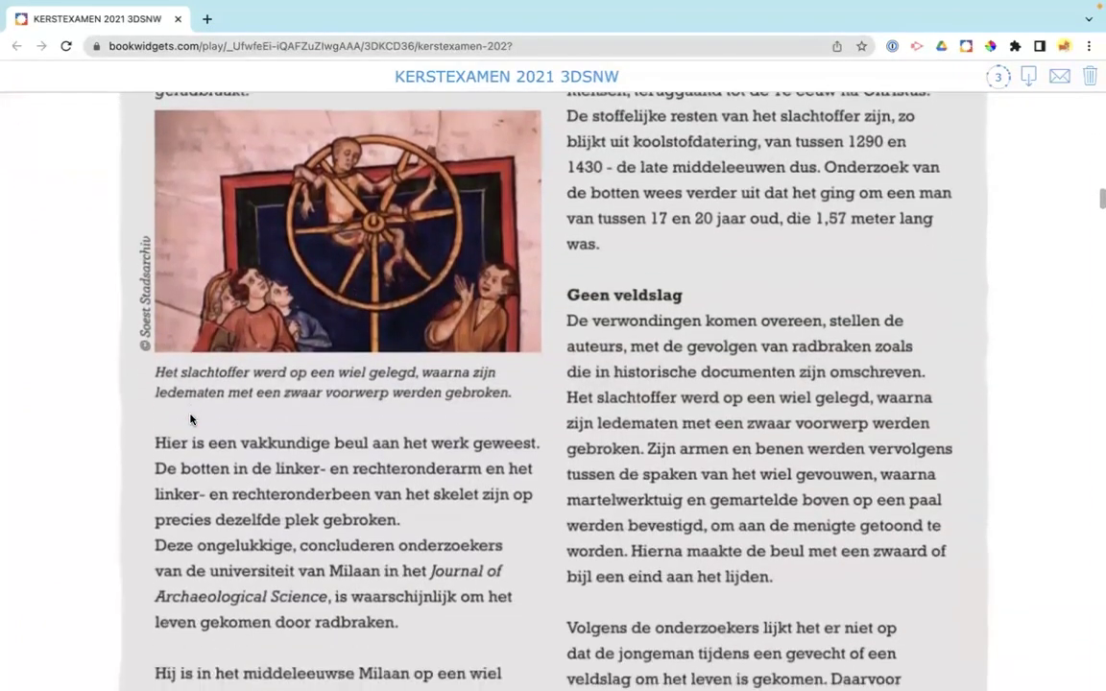
pyautogui.scroll(-10, 191, 420)
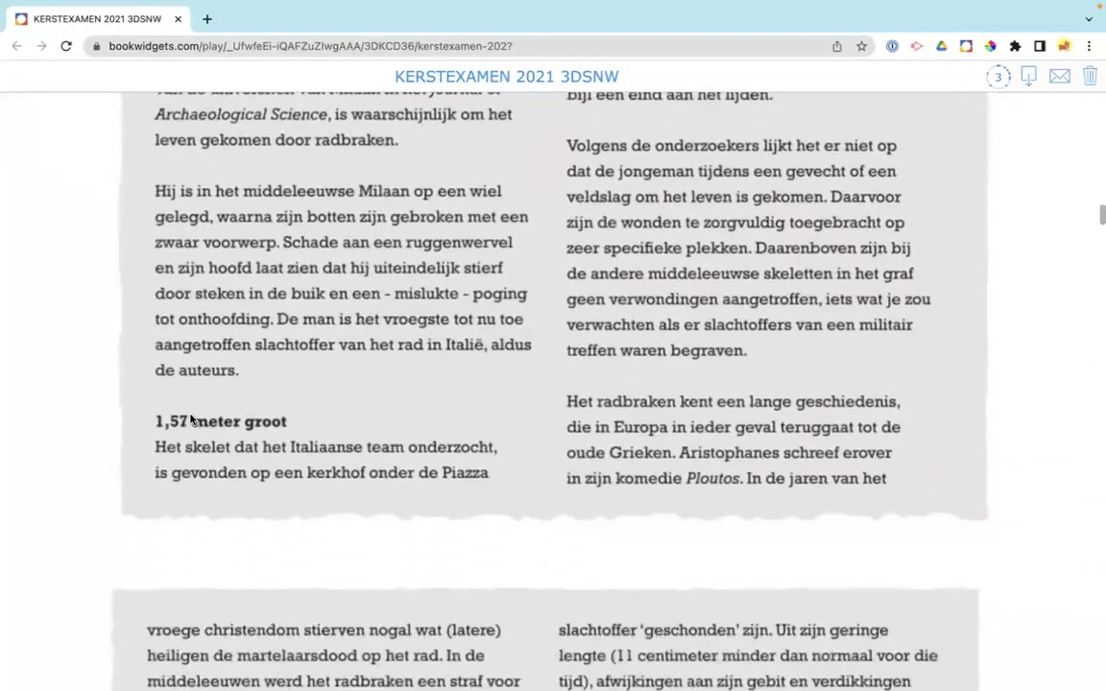
pyautogui.scroll(-16, 191, 419)
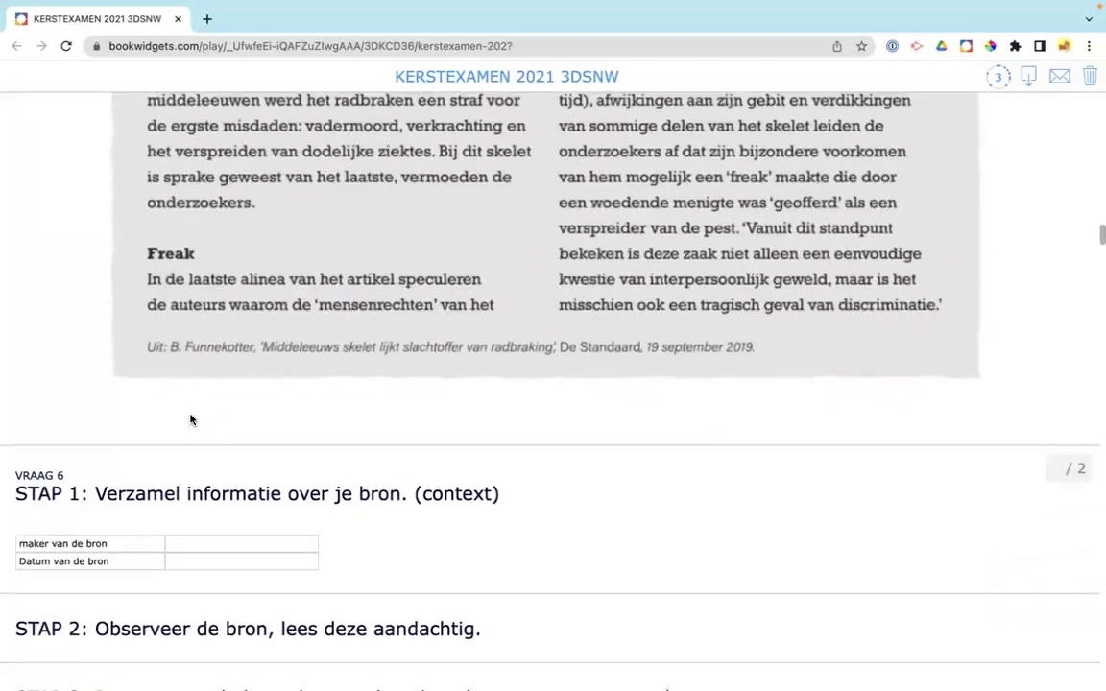
pyautogui.scroll(-12, 191, 420)
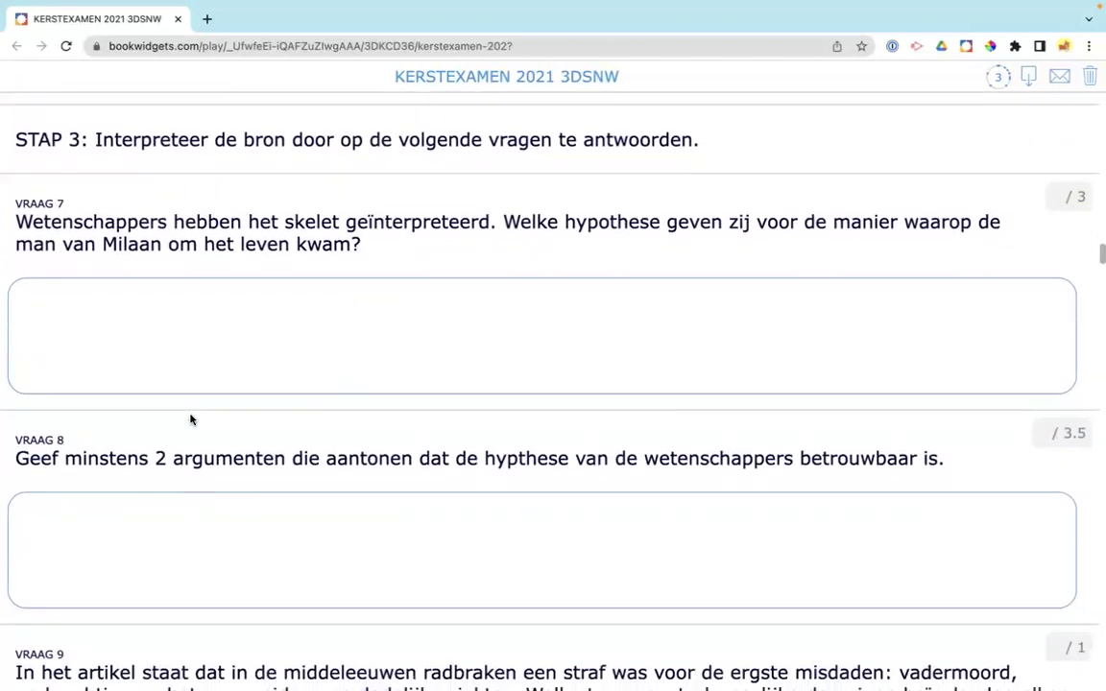
pyautogui.scroll(-13, 191, 420)
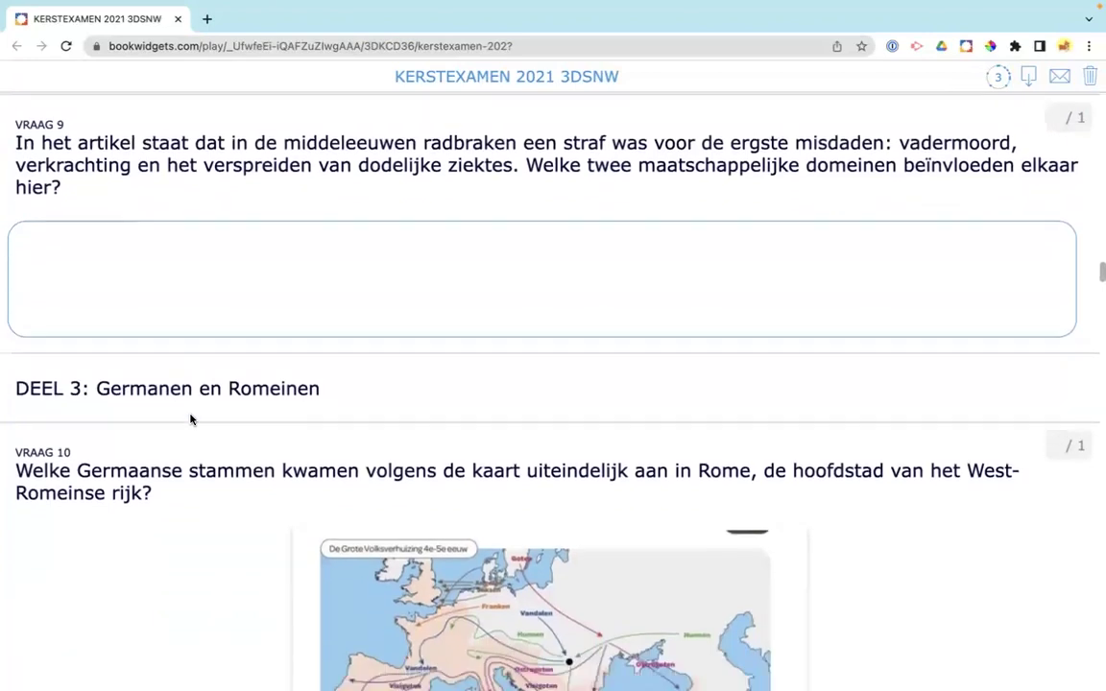
# Examine questions 10 to 16 in DEEL 3, covering the migration map, matching, map colouring, feudal diagram and true-or-false tasks.
pyautogui.scroll(-5, 191, 419)
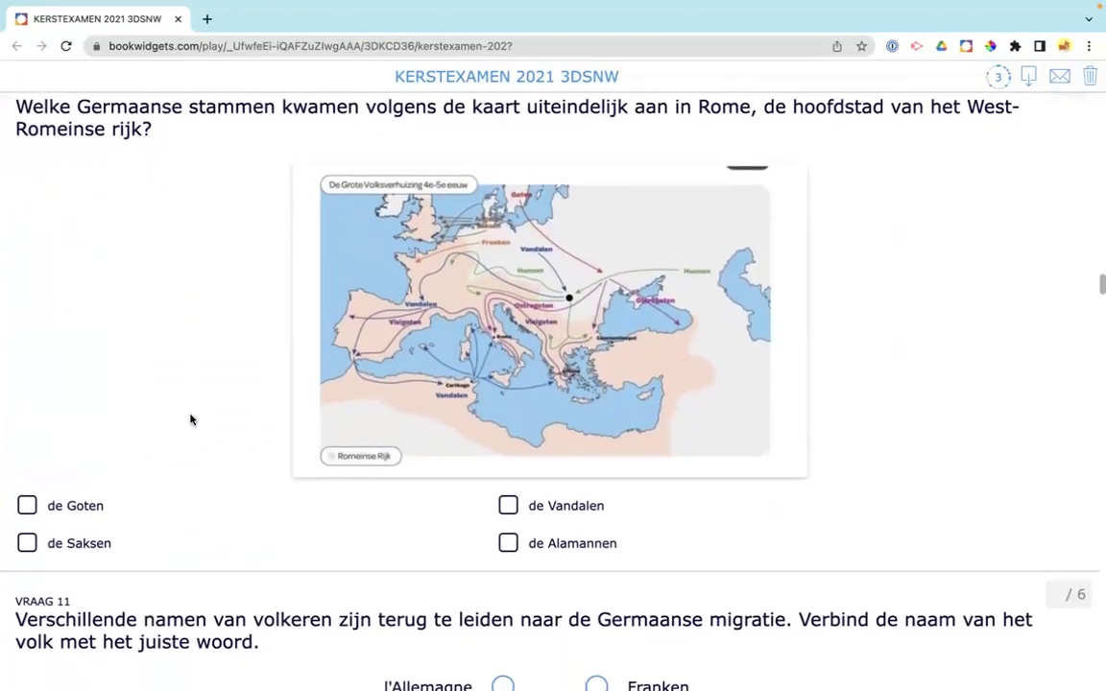
pyautogui.scroll(-12, 191, 420)
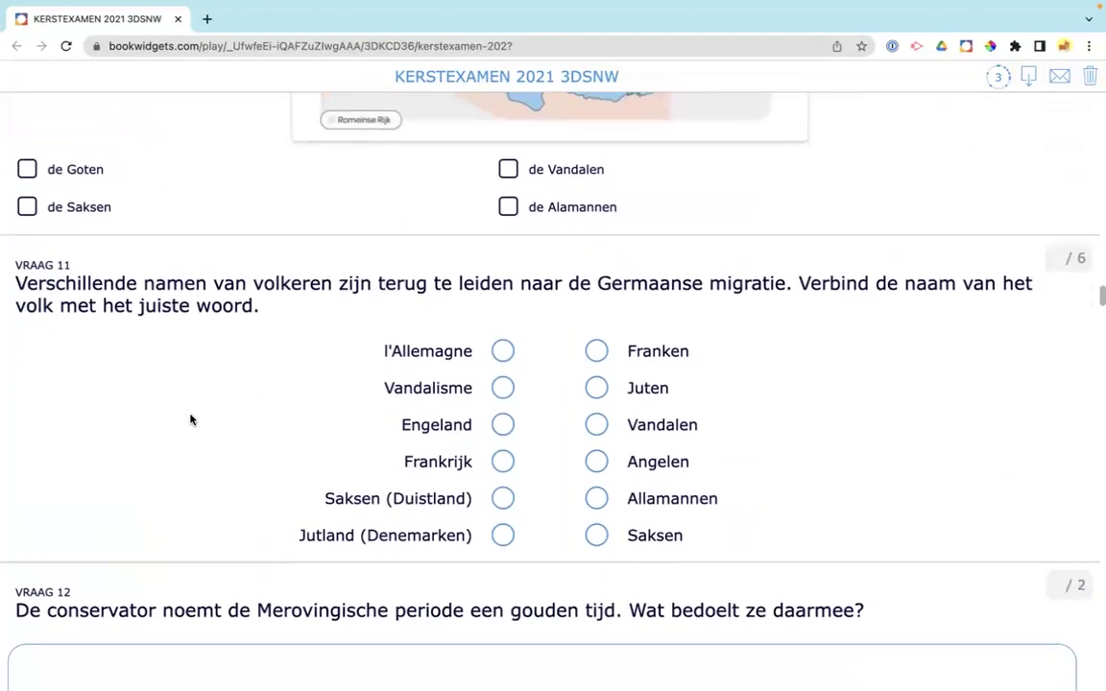
pyautogui.scroll(-8, 191, 419)
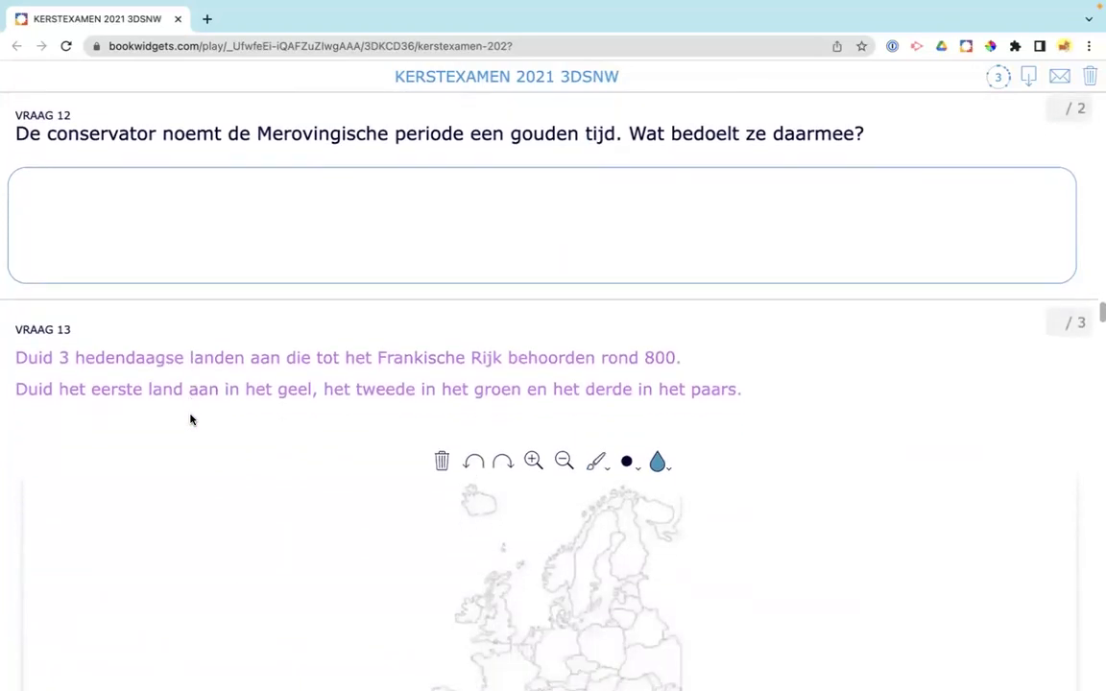
pyautogui.scroll(-1, 191, 419)
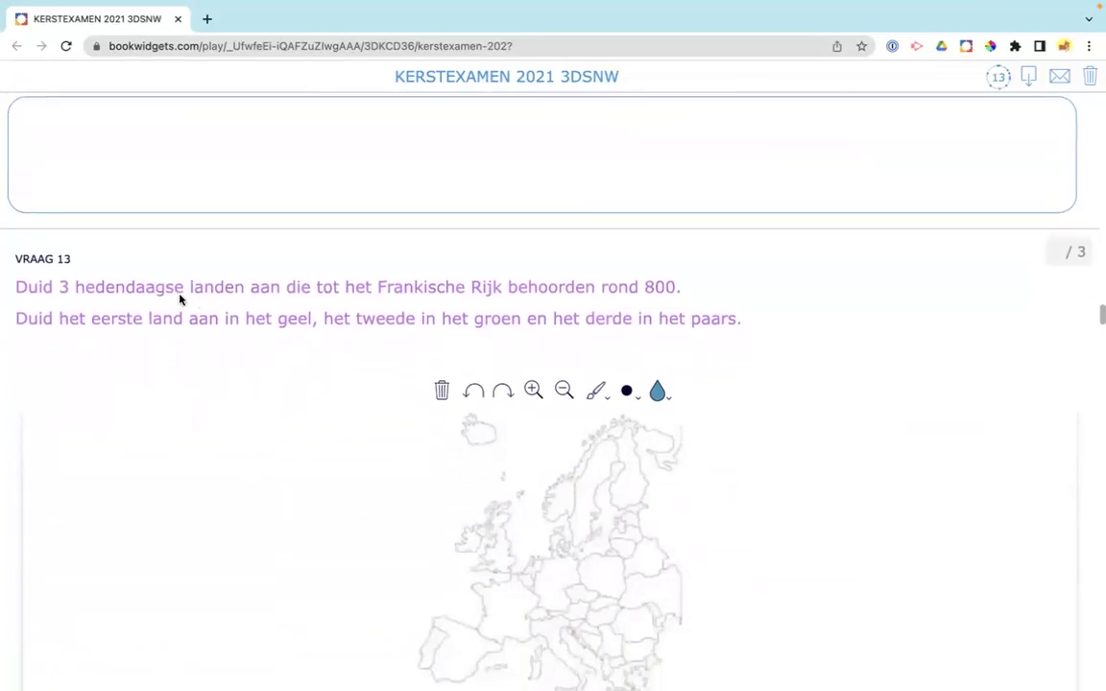
pyautogui.scroll(-8, 184, 354)
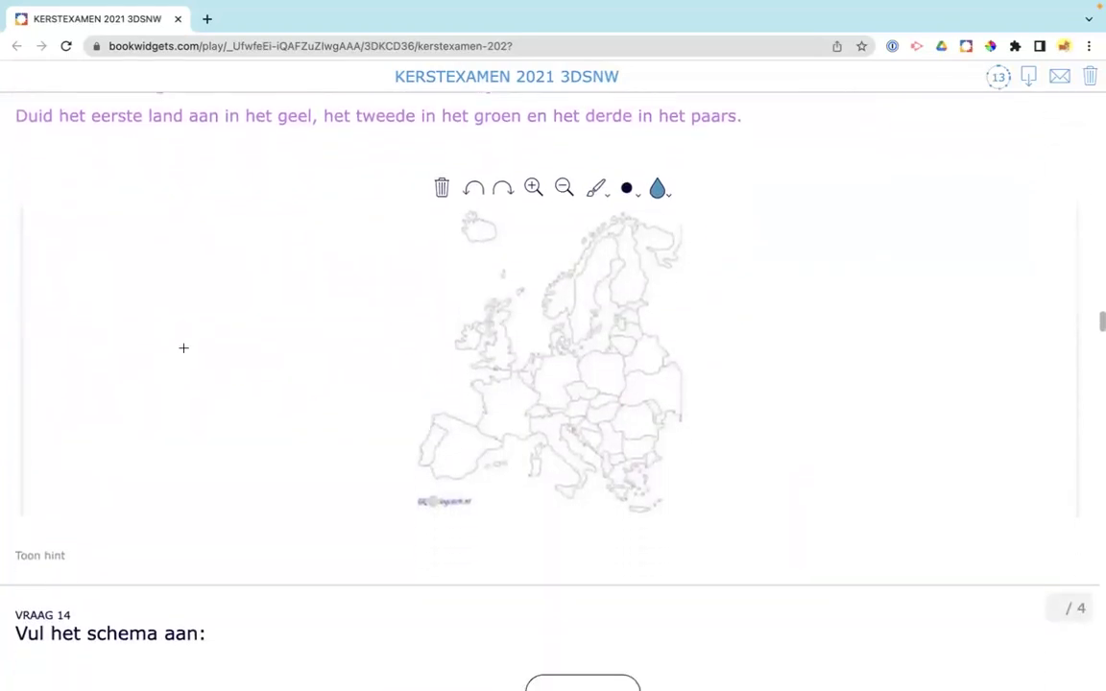
pyautogui.scroll(-8, 183, 347)
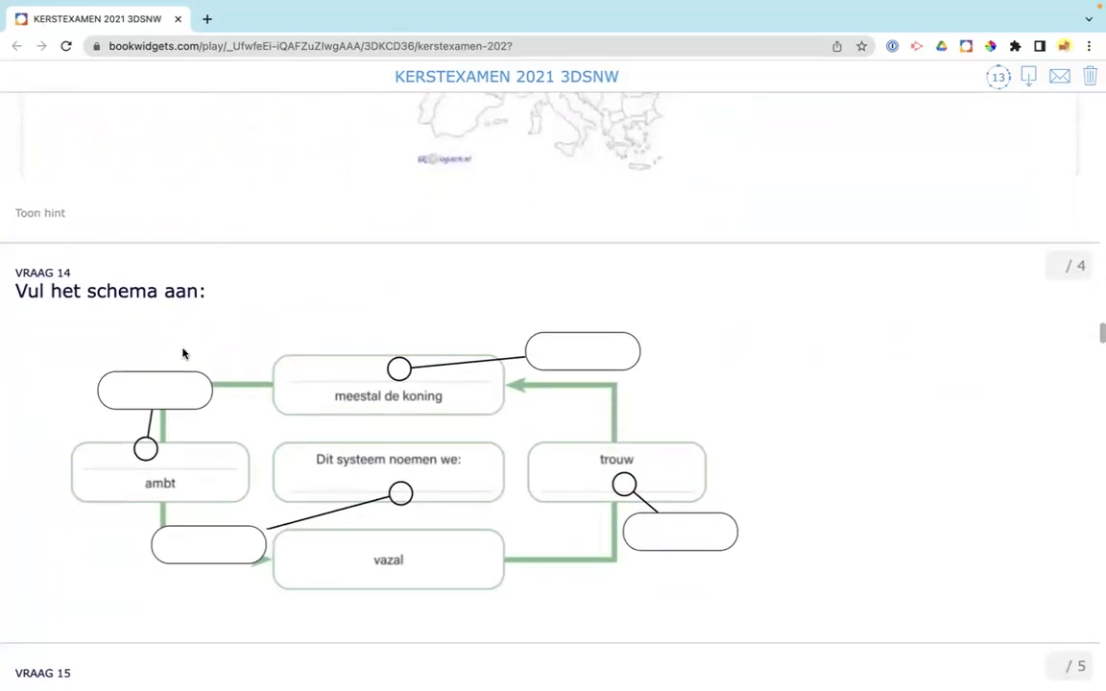
pyautogui.scroll(-1, 182, 348)
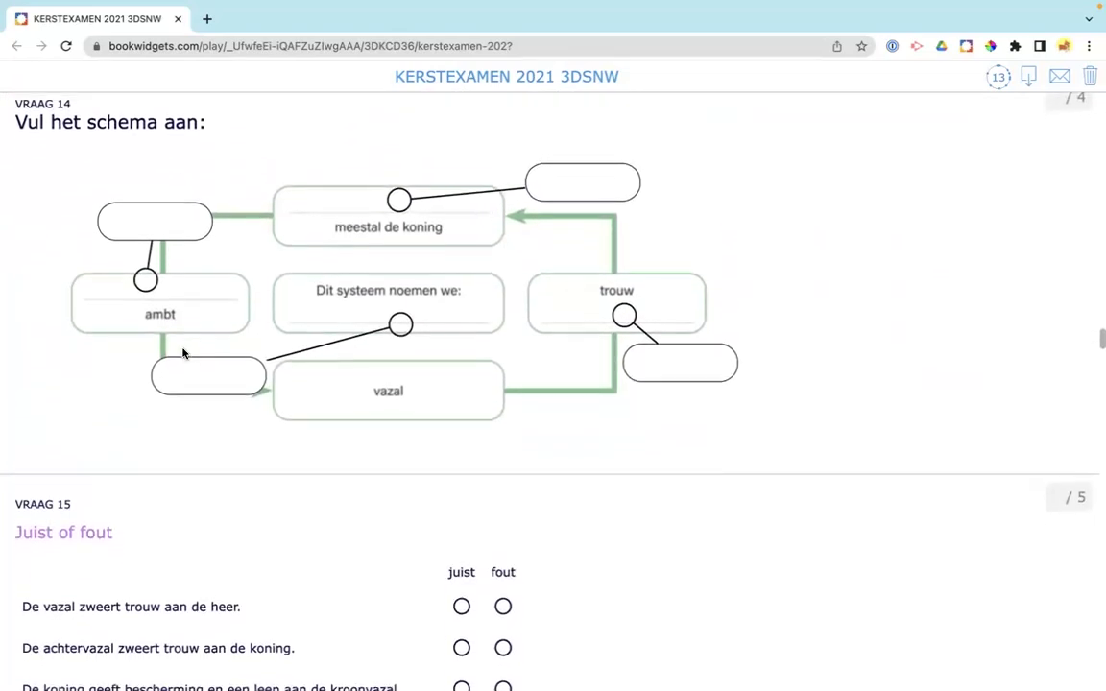
pyautogui.scroll(-3, 182, 348)
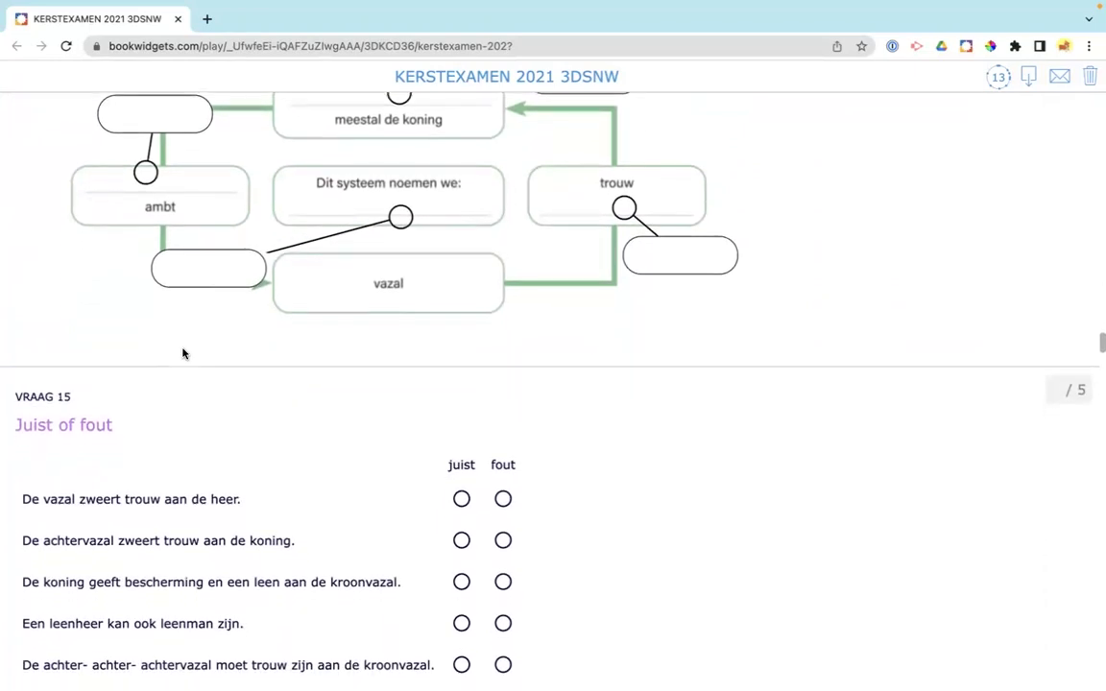
pyautogui.scroll(-6, 184, 354)
pyautogui.scroll(-12, 183, 353)
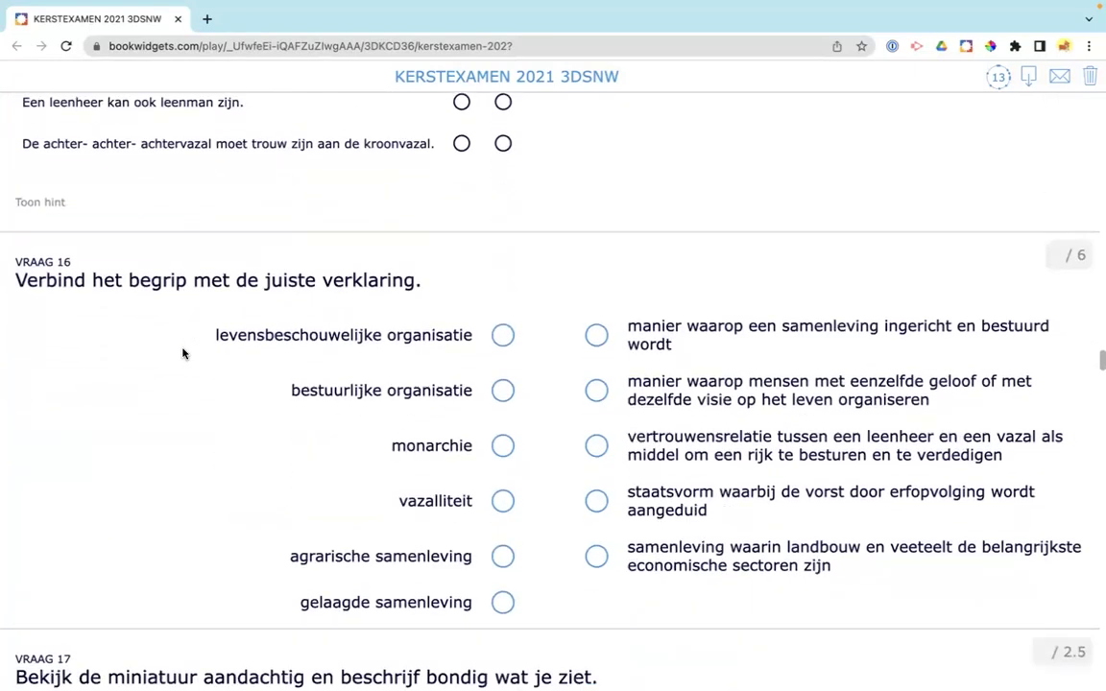
# Examine questions 17 to 21, covering the miniature, the Viking and Germanic migration maps and the Karel de Grote maps.
pyautogui.scroll(-5, 184, 353)
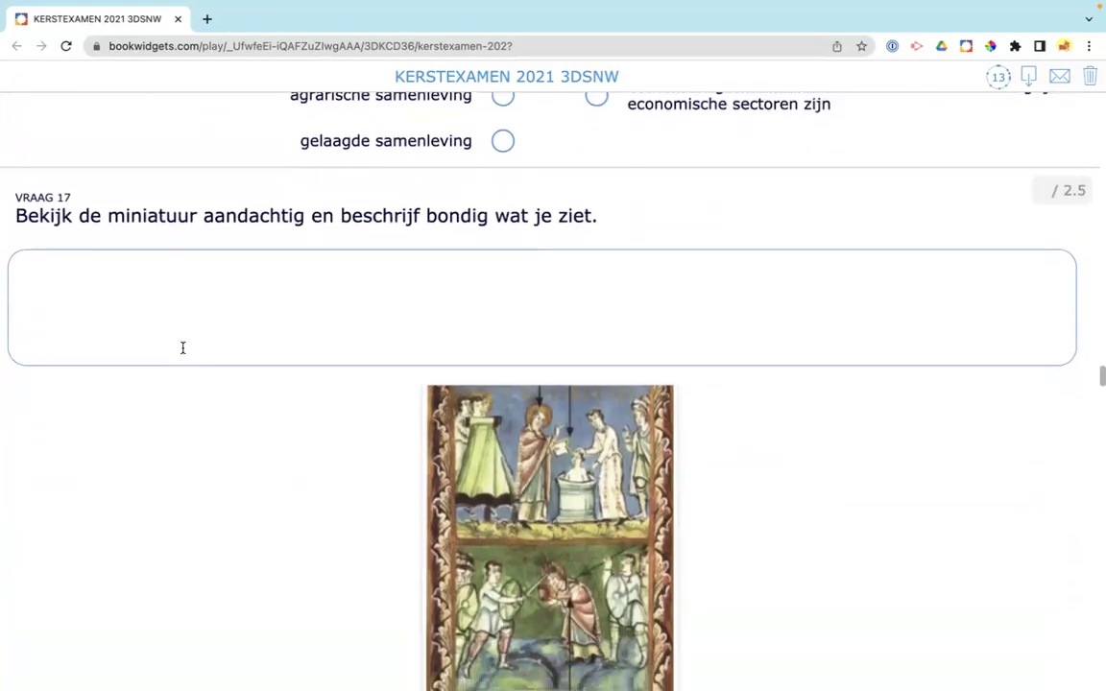
pyautogui.scroll(-7, 184, 354)
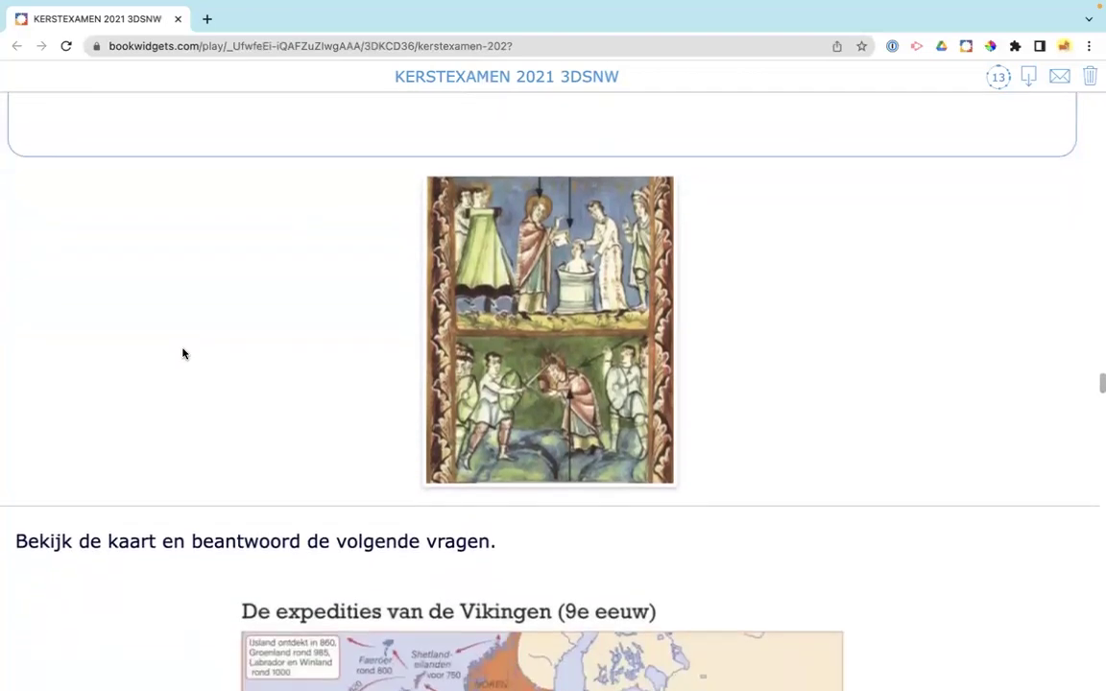
pyautogui.scroll(-8, 184, 353)
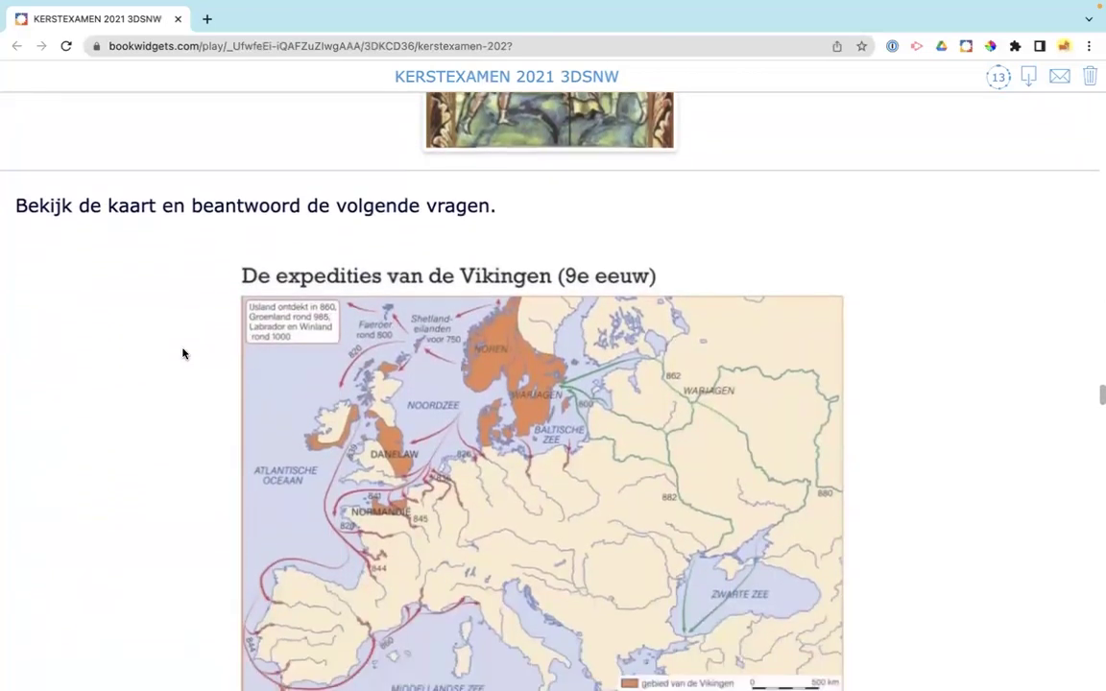
pyautogui.scroll(-9, 183, 353)
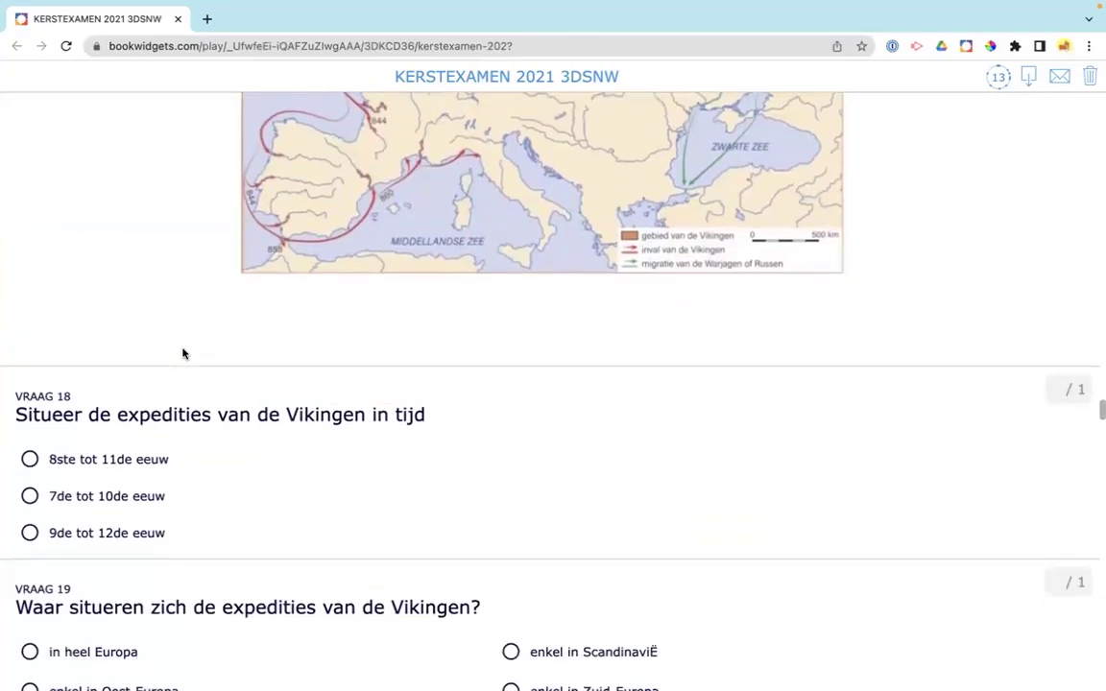
pyautogui.scroll(-9, 184, 354)
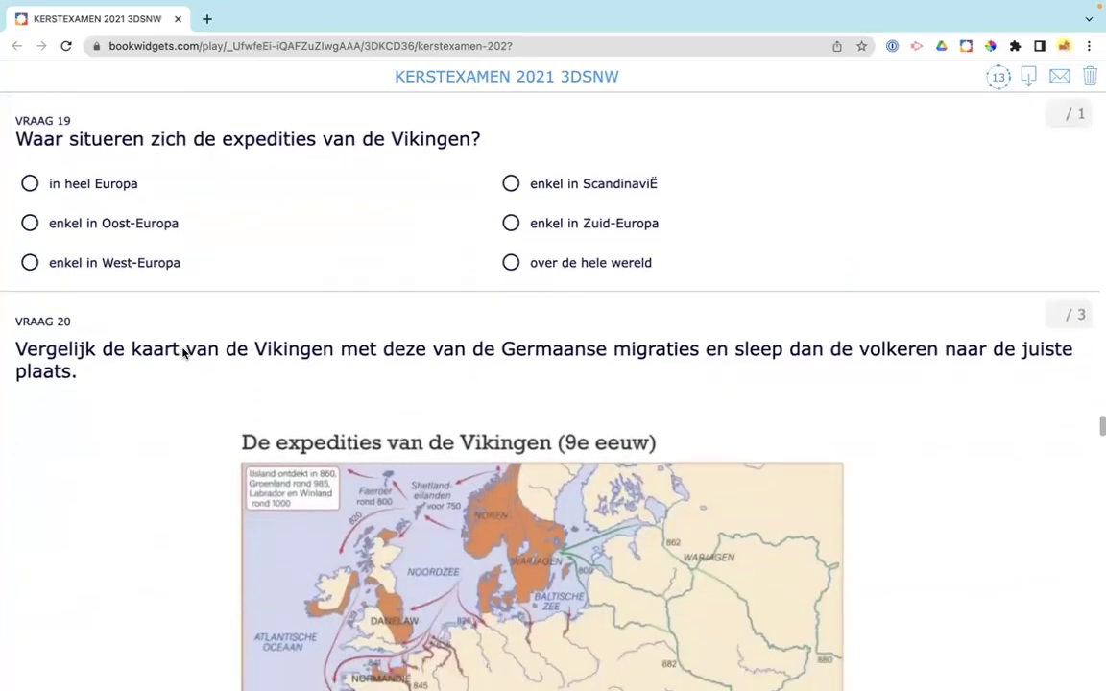
pyautogui.scroll(-10, 183, 353)
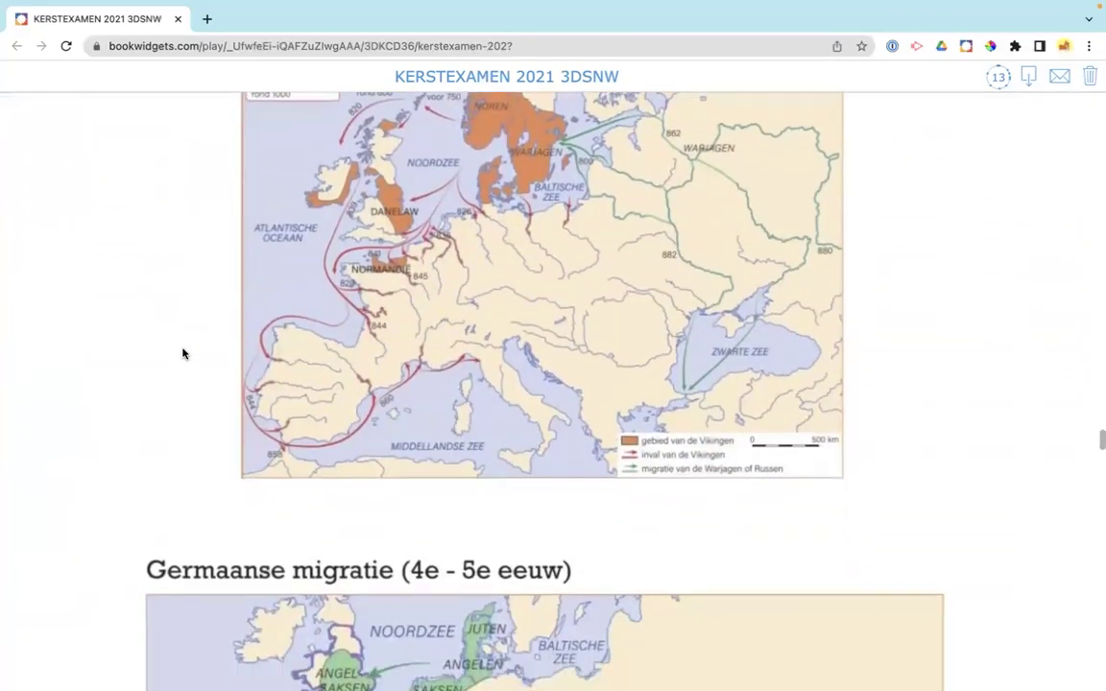
pyautogui.scroll(-14, 183, 354)
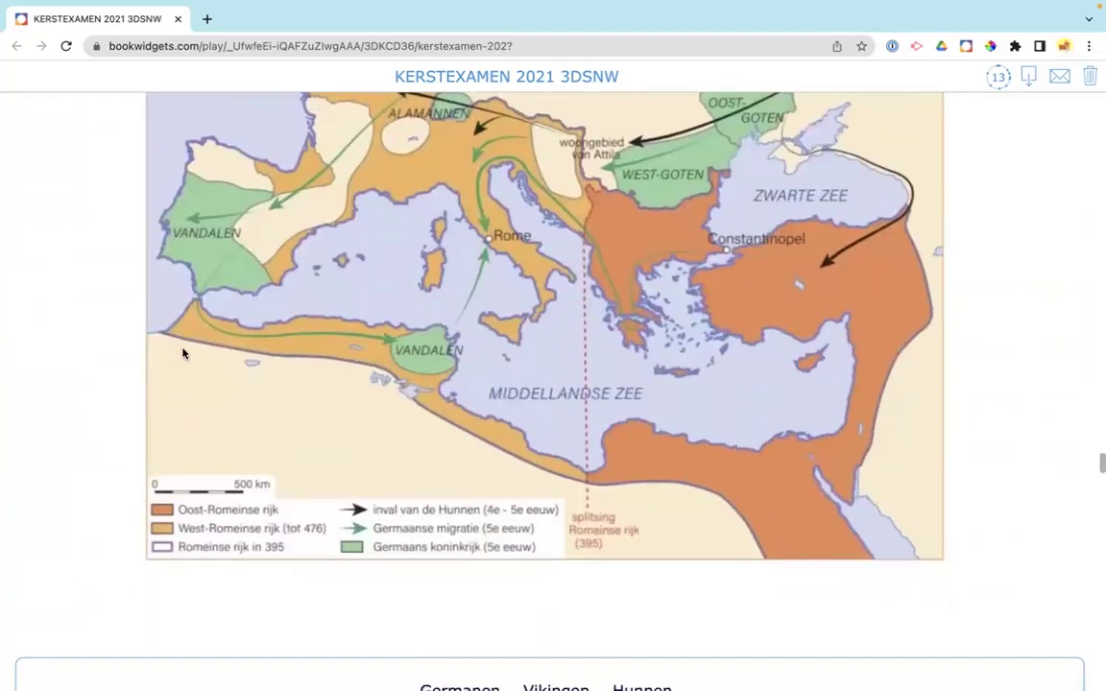
pyautogui.scroll(-12, 183, 353)
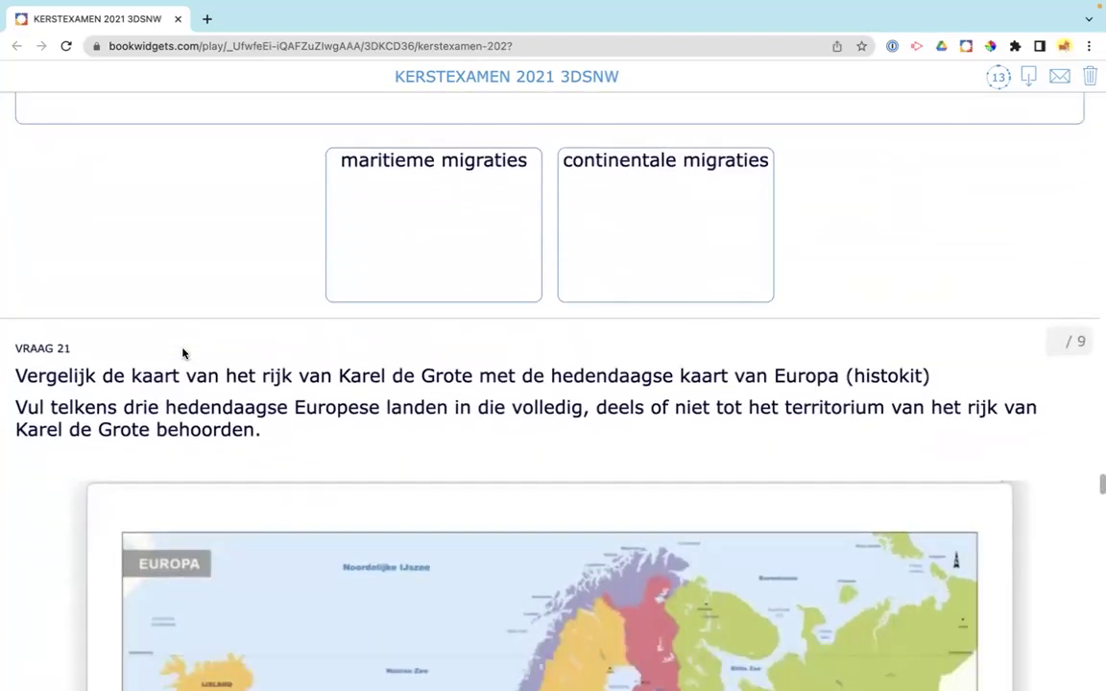
pyautogui.scroll(-11, 184, 353)
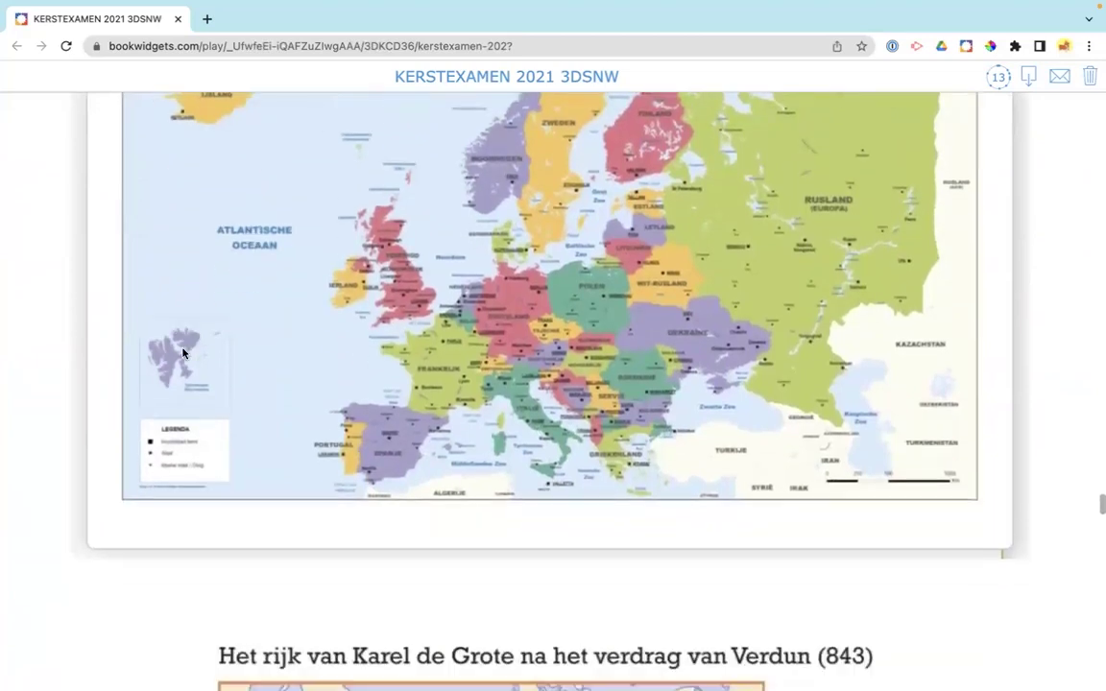
pyautogui.scroll(-9, 184, 353)
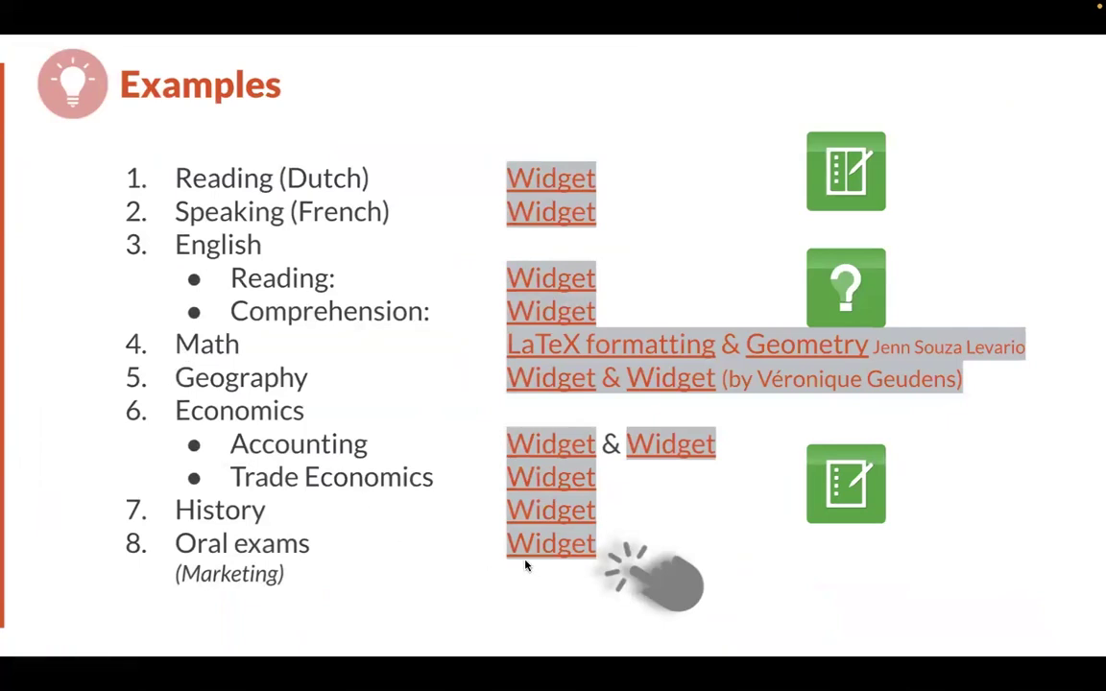
# Open the Oral exams (Marketing) example from the Examples slide in a new window.
pyautogui.rightClick(522, 555)
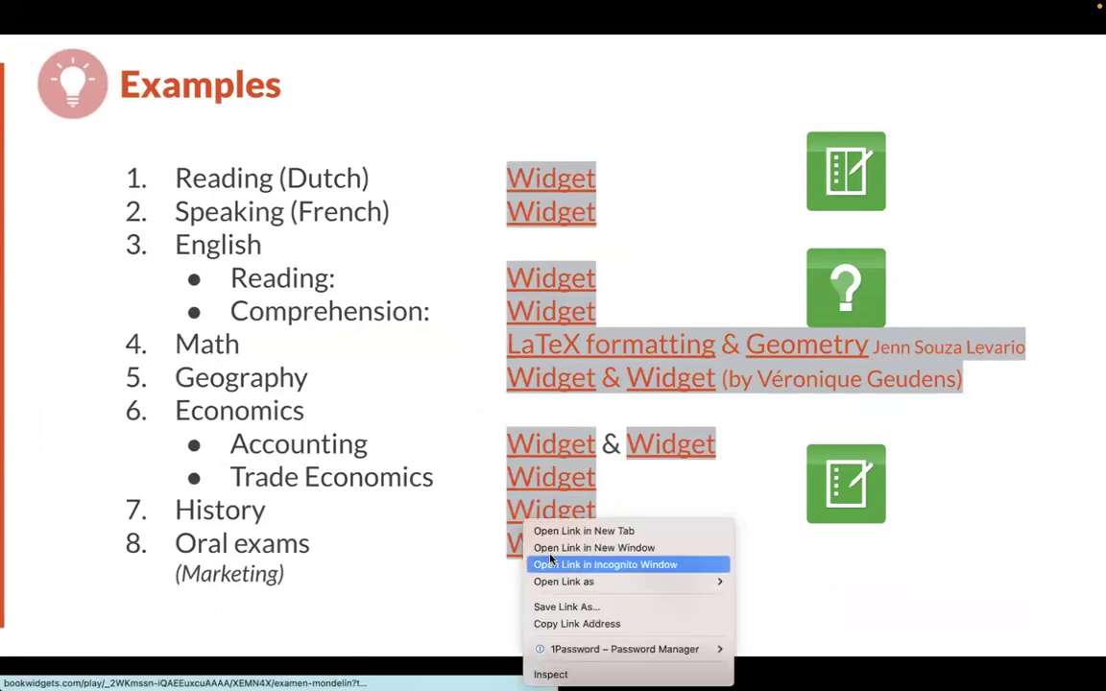